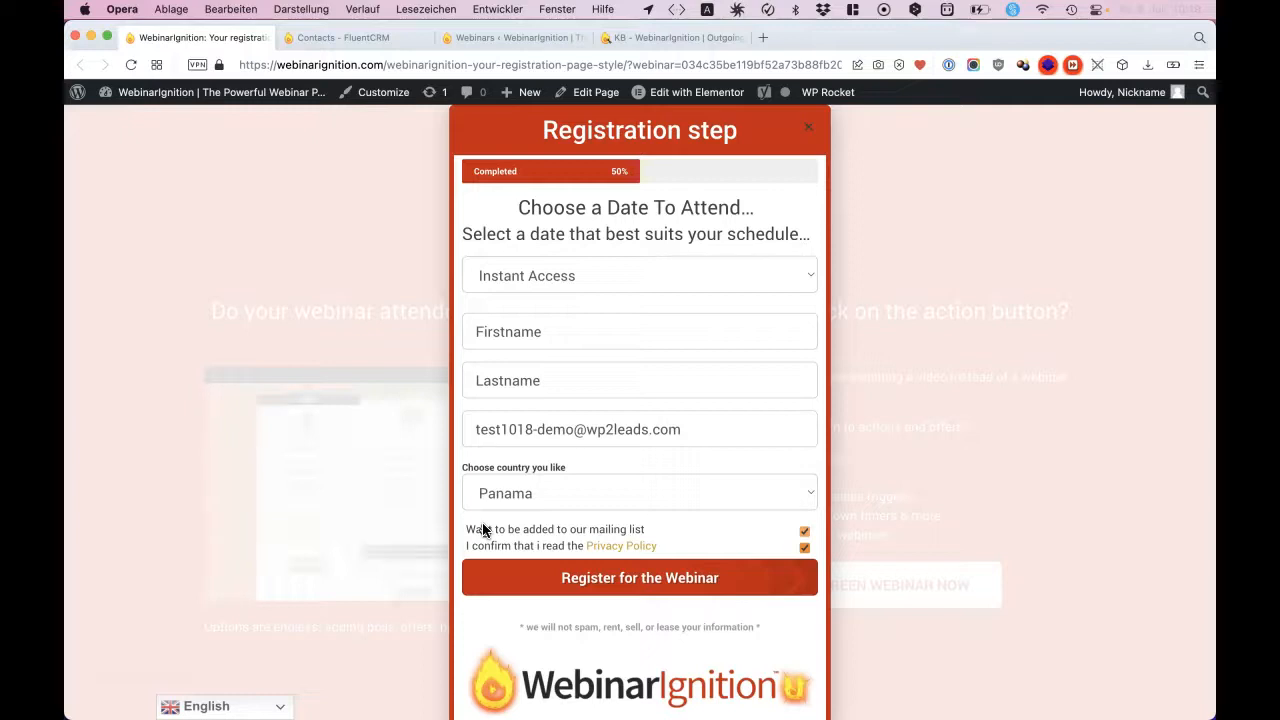
Submit the webinar registration with instant access, Panama as the country and both consents accepted
left_click(503, 582)
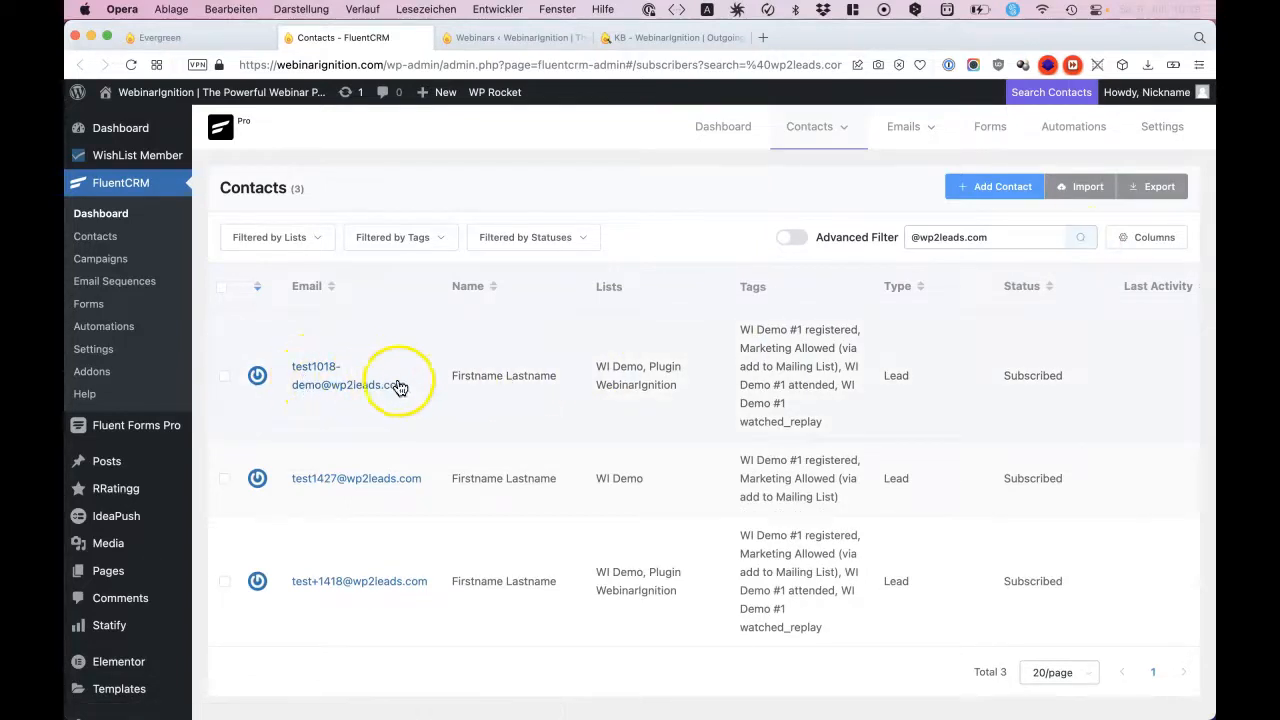
Check in the FluentCRM contact list which lists the newly registered demo contact was assigned to
left_click_drag(648, 367, 595, 360)
left_click(706, 396)
left_click_drag(695, 397, 651, 366)
left_click(646, 367)
double_click(646, 367)
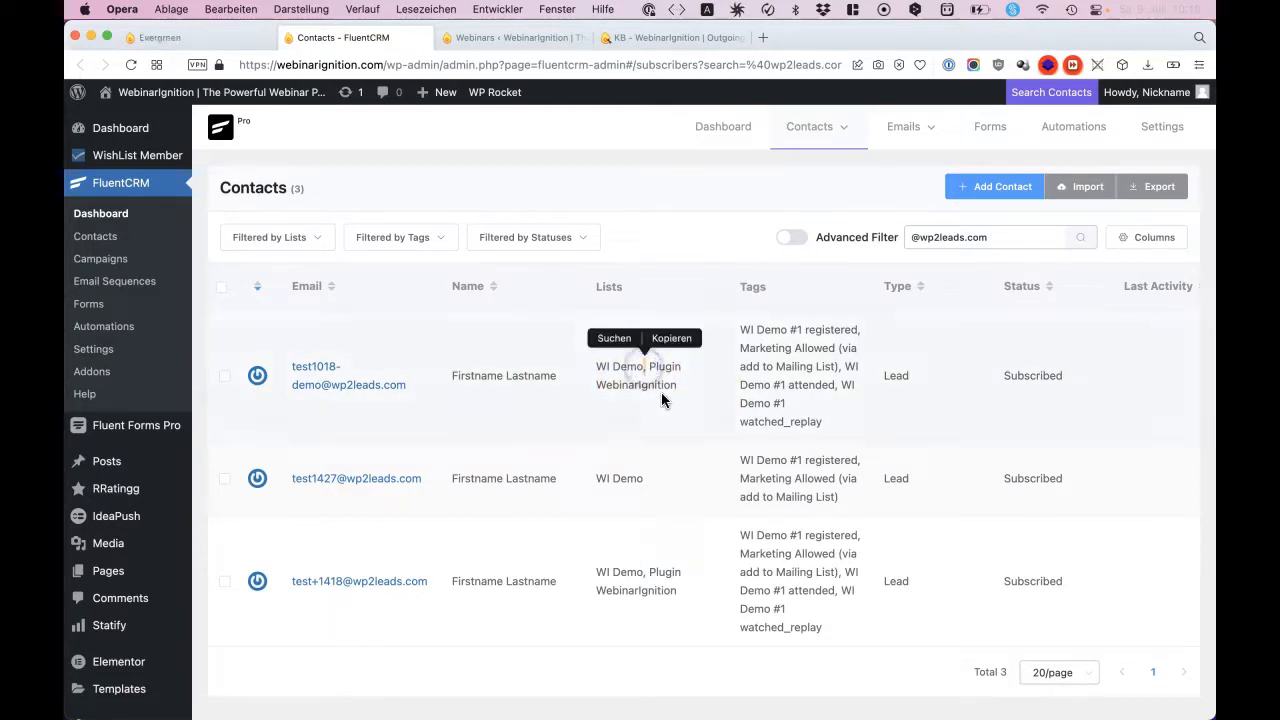
left_click(662, 393)
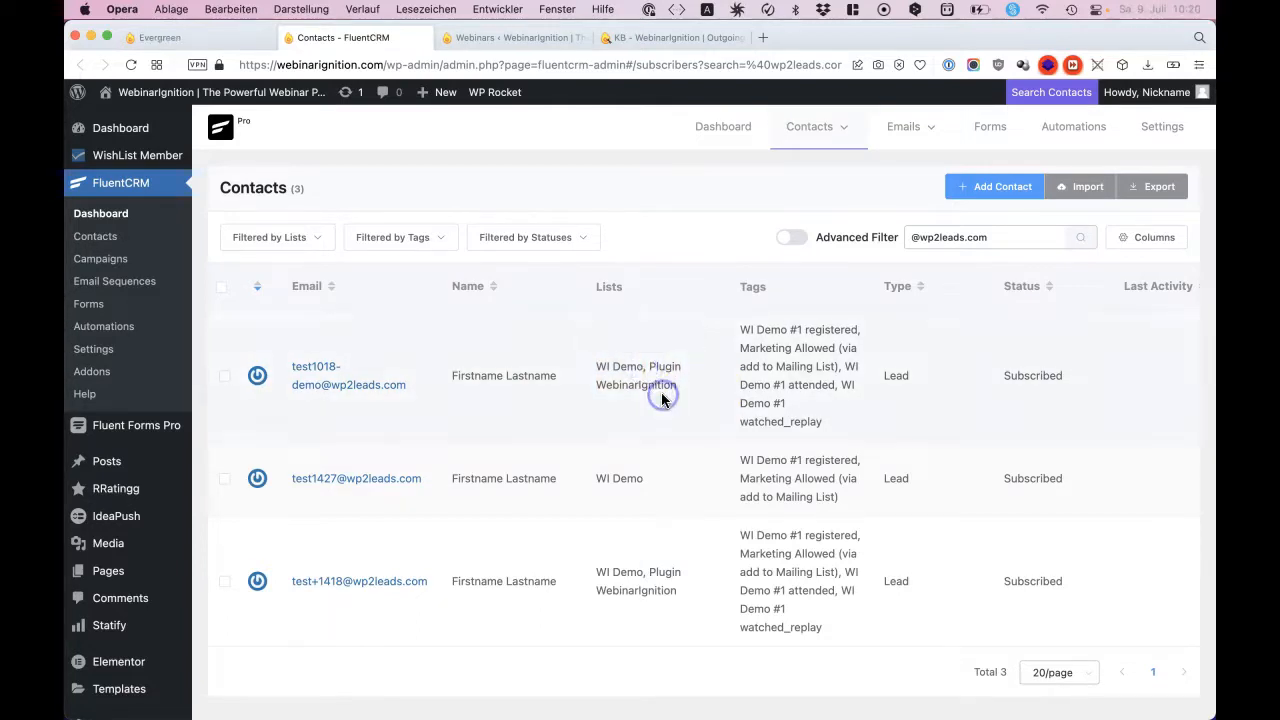
Open the newly registered contact's profile in a separate browser tab and review its assigned tags
left_click(357, 390, "super")
left_click(510, 37)
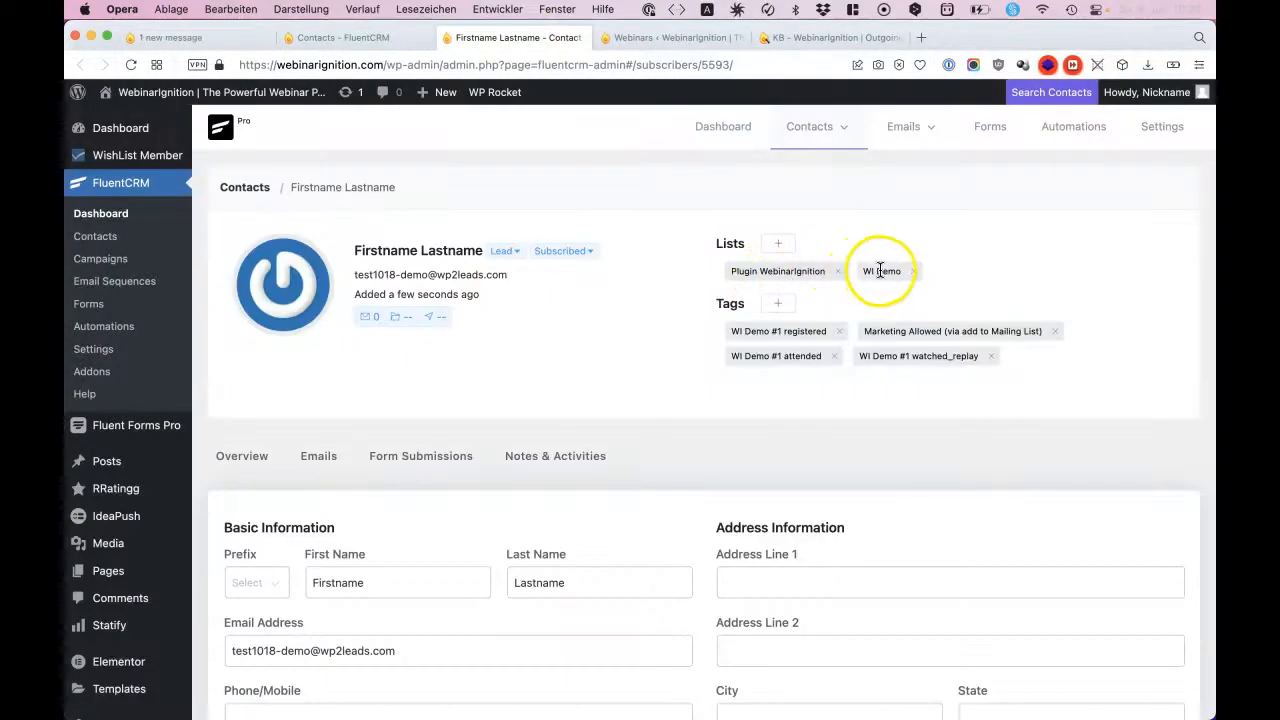
left_click(787, 331)
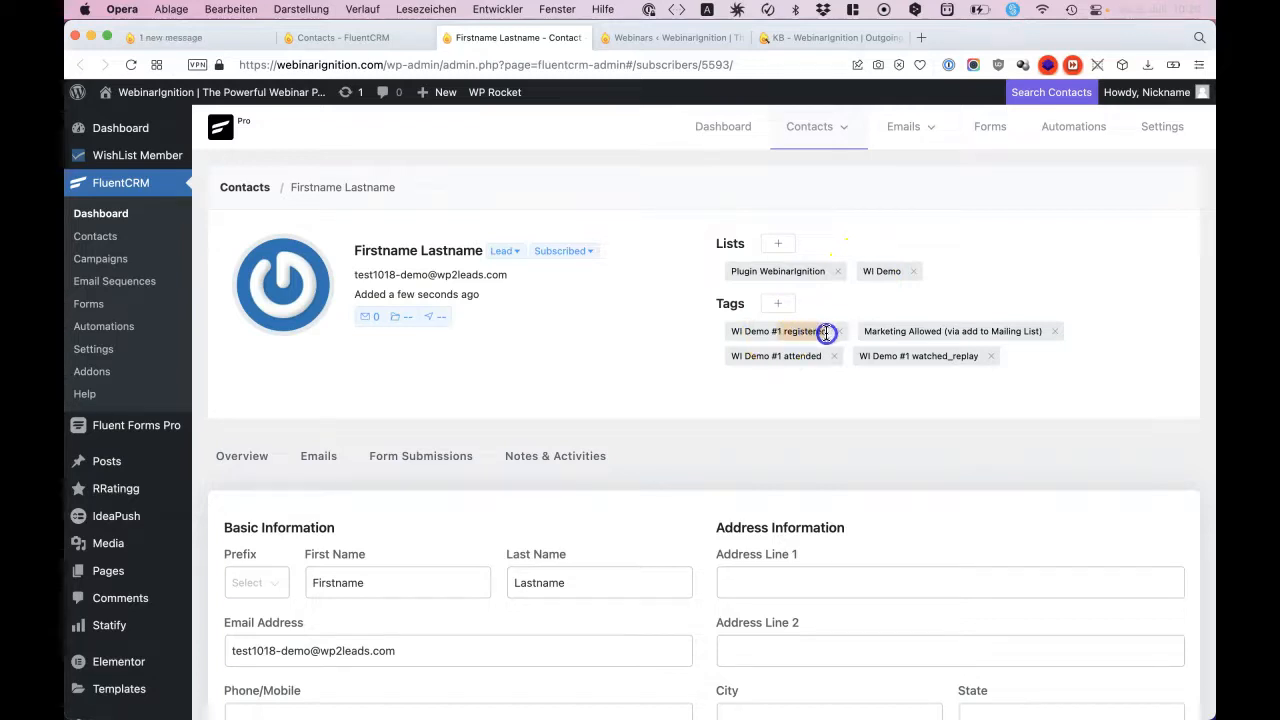
left_click(790, 356)
left_click_drag(789, 356, 803, 356)
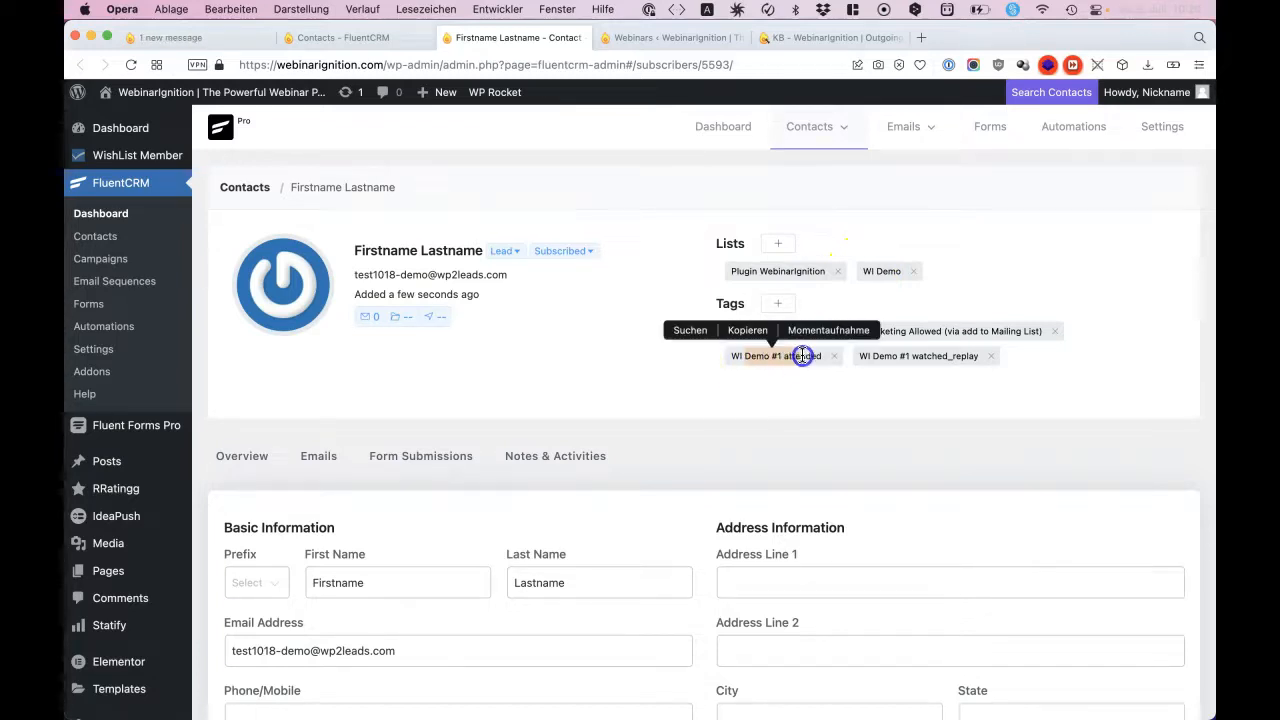
left_click_drag(895, 331, 1022, 330)
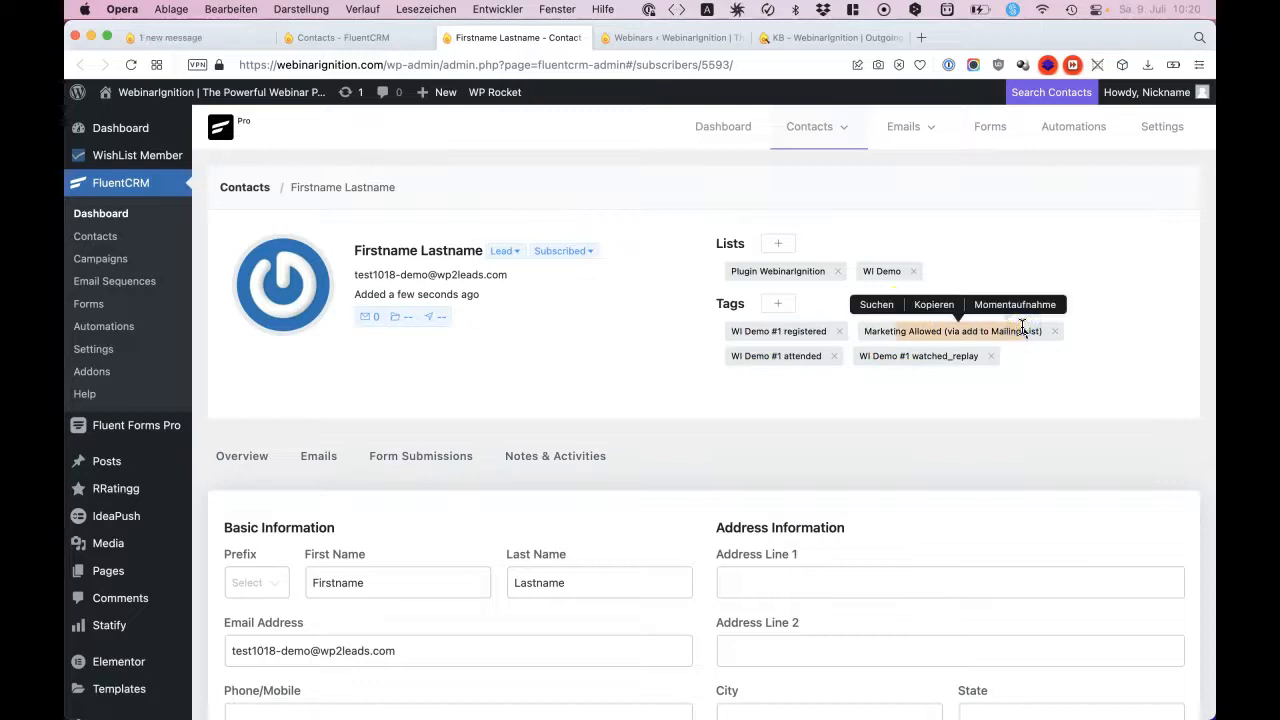
left_click_drag(862, 356, 975, 358)
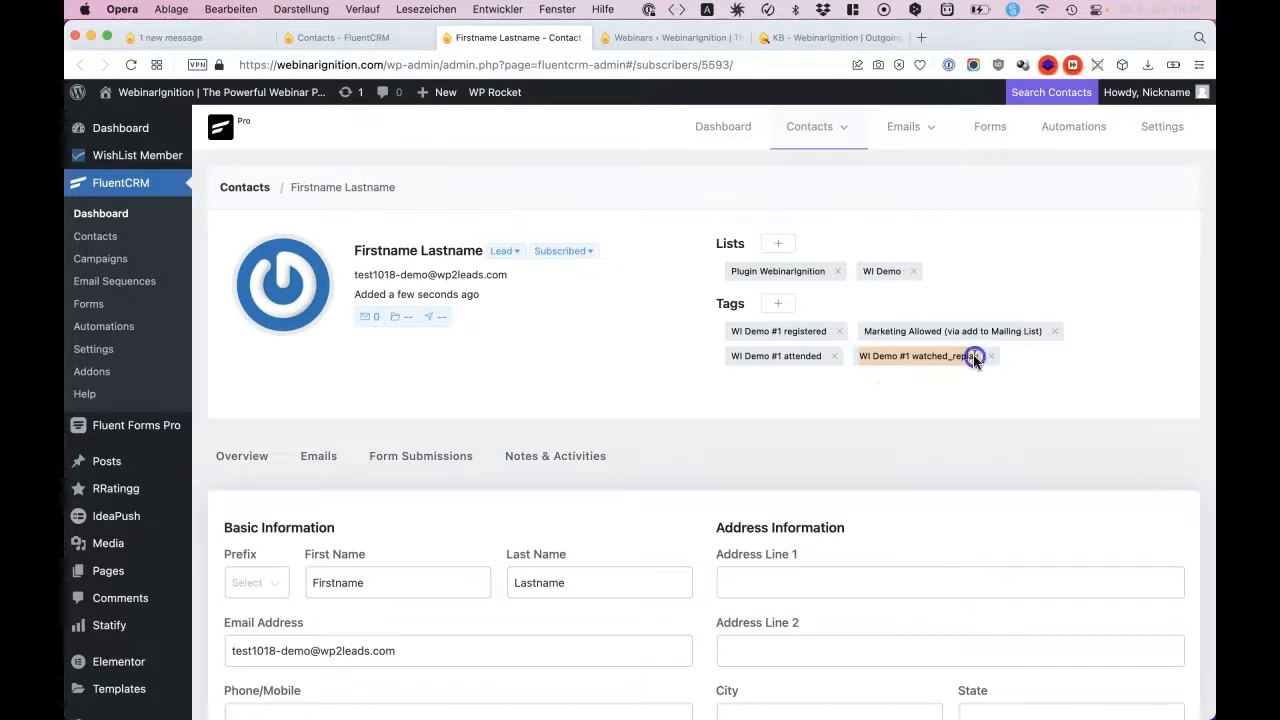
left_click(956, 358)
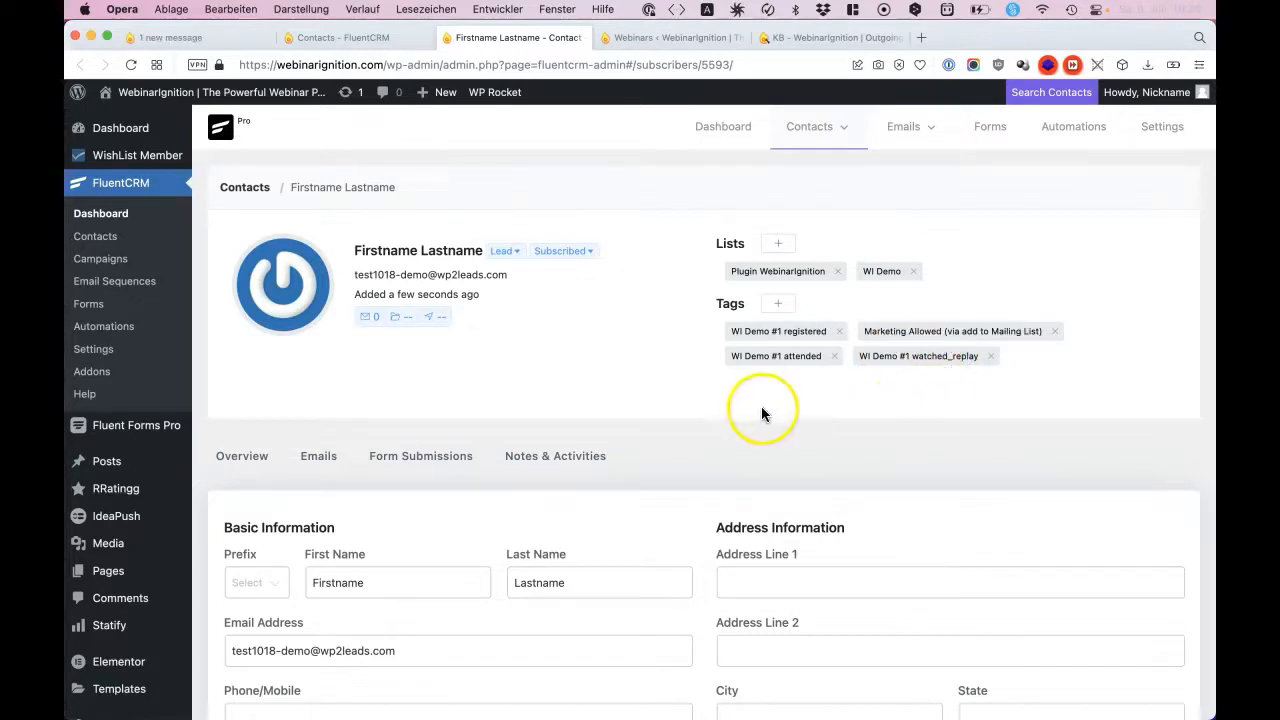
Examine the contact's custom profile data, in particular the WI Demo #1 field value country entry
scroll(749, 412, "down", 5)
left_click(409, 330)
left_click(574, 326)
left_click(574, 440)
scroll(575, 441, "down", 5)
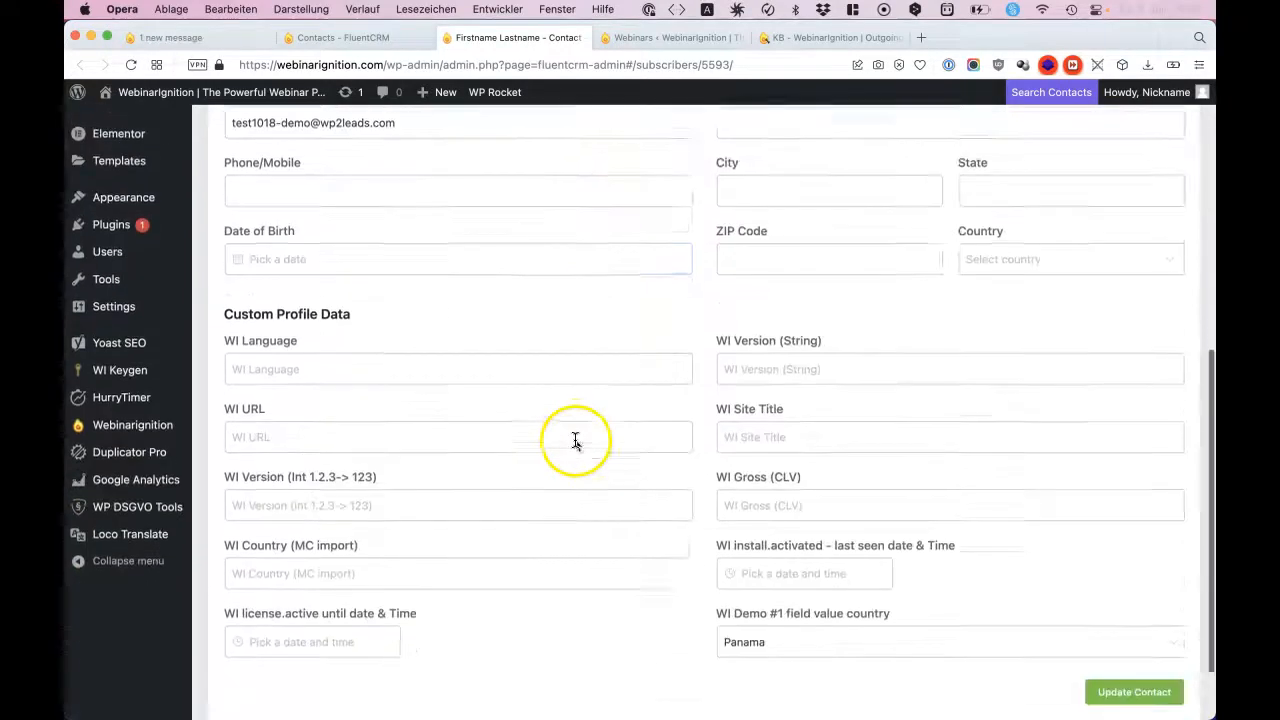
scroll(575, 441, "down", 1)
left_click(814, 592)
double_click(813, 591)
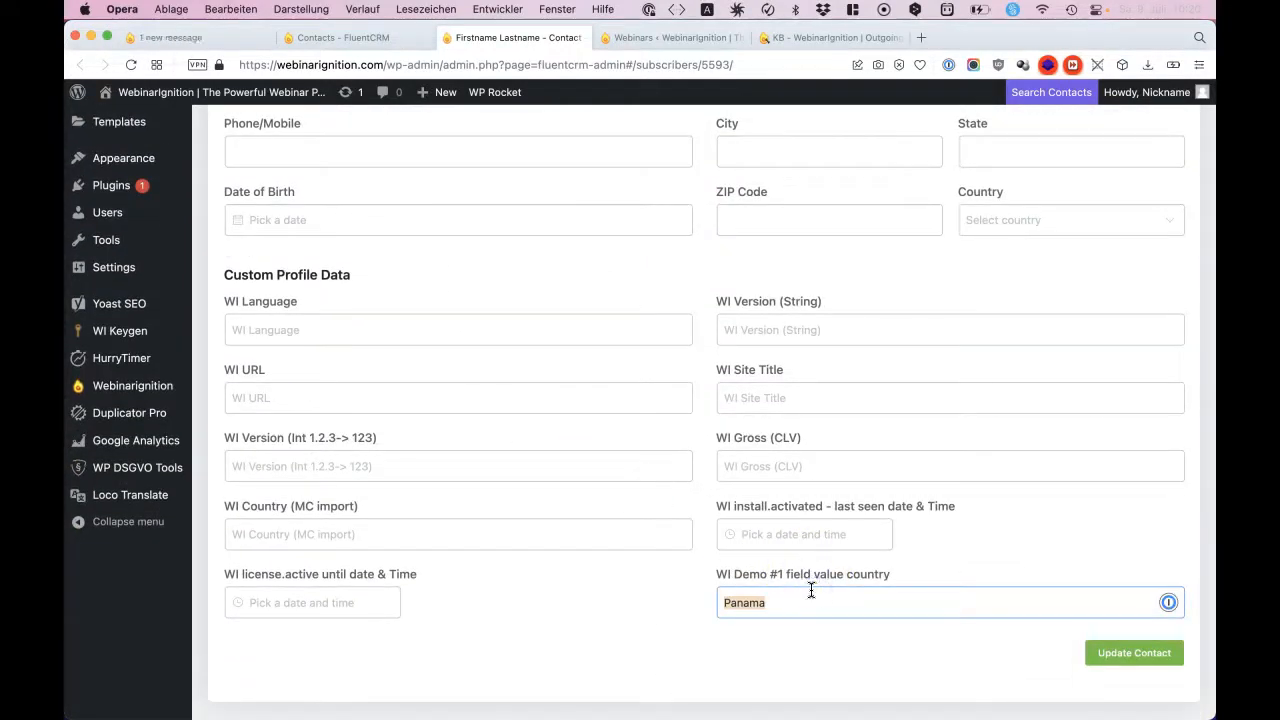
left_click(694, 561)
scroll(695, 563, "up", 6)
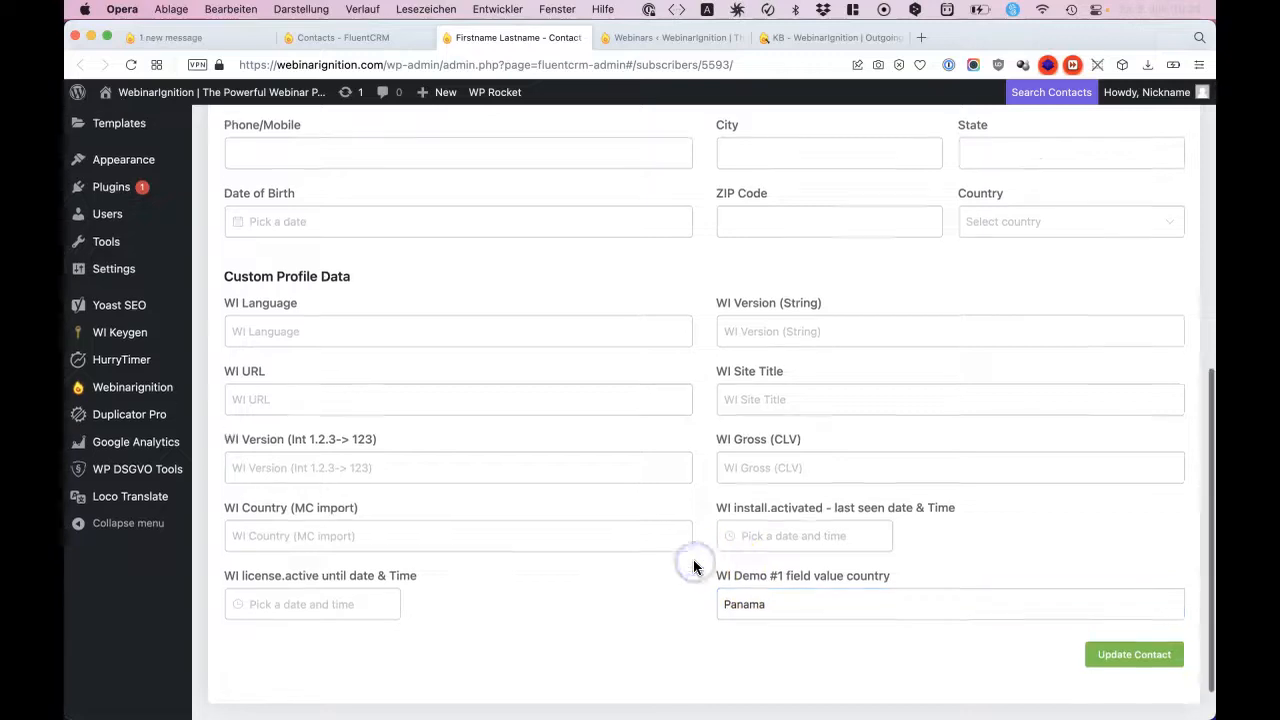
scroll(695, 566, "up", 5)
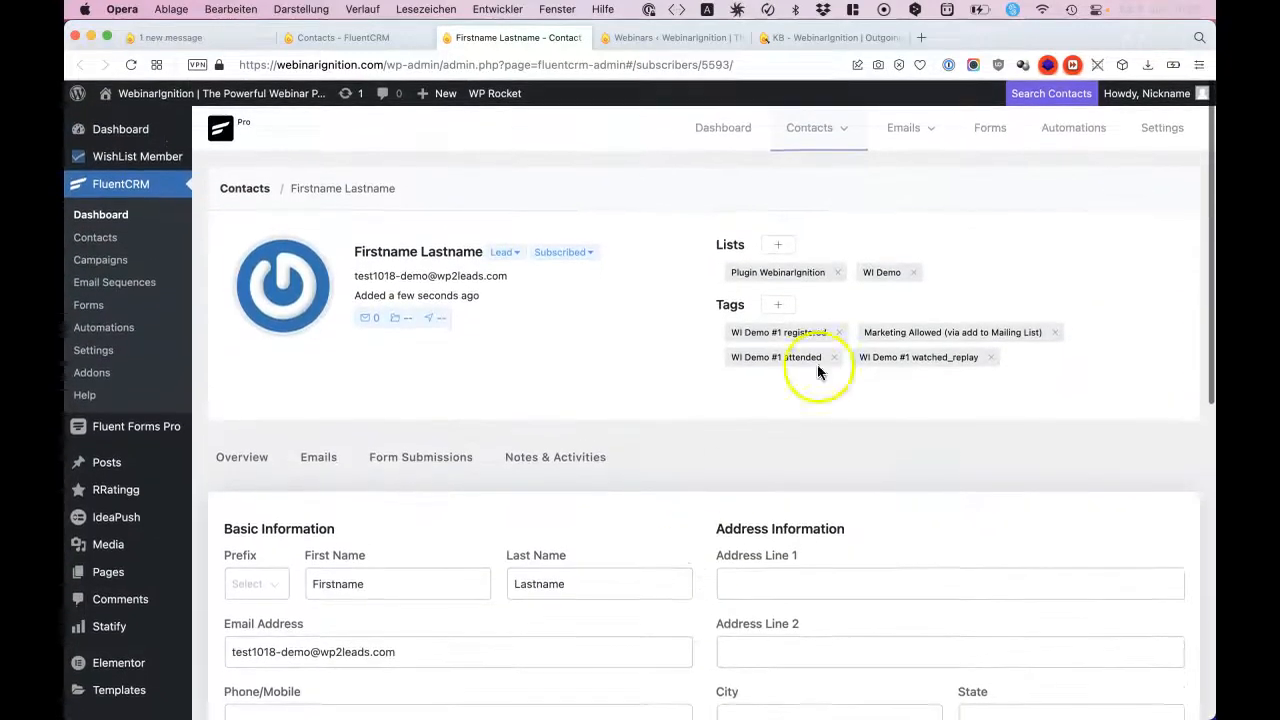
Open the incoming webhook "WebinarIgnition from Freemius (Single-opt-in)" in the FluentCRM settings and inspect its webhook URL
left_click(1162, 131)
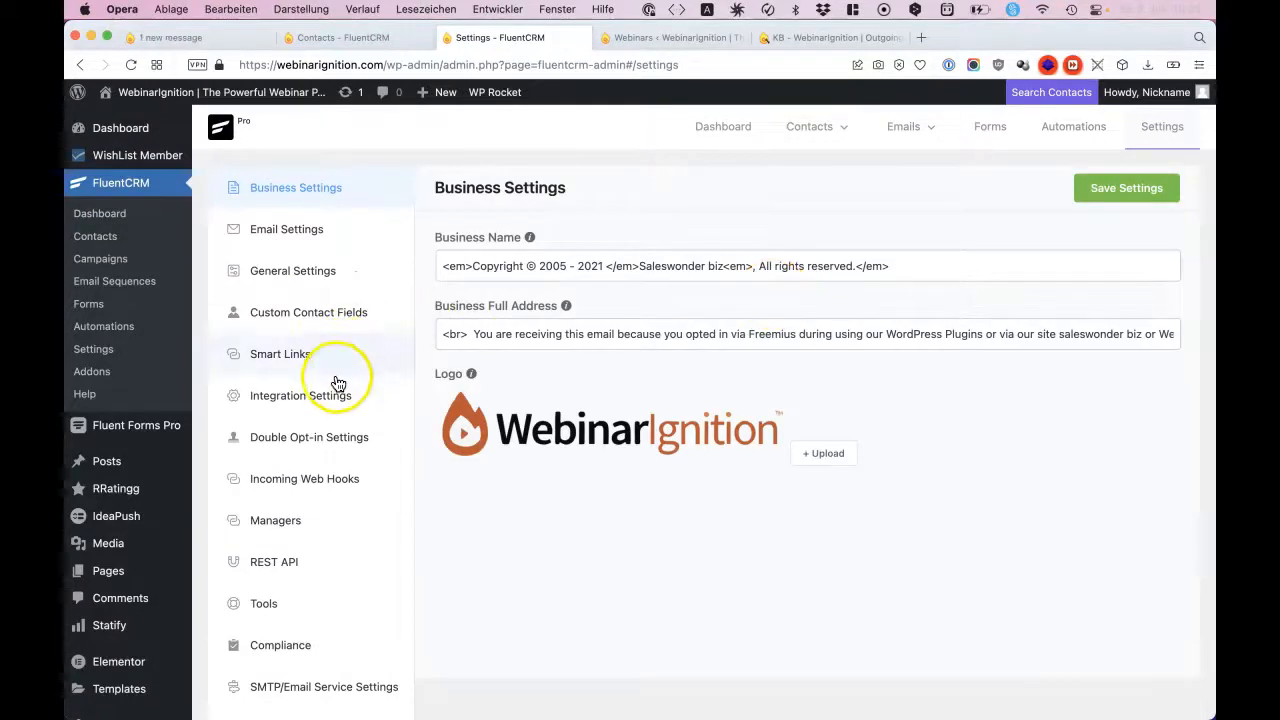
left_click(312, 484)
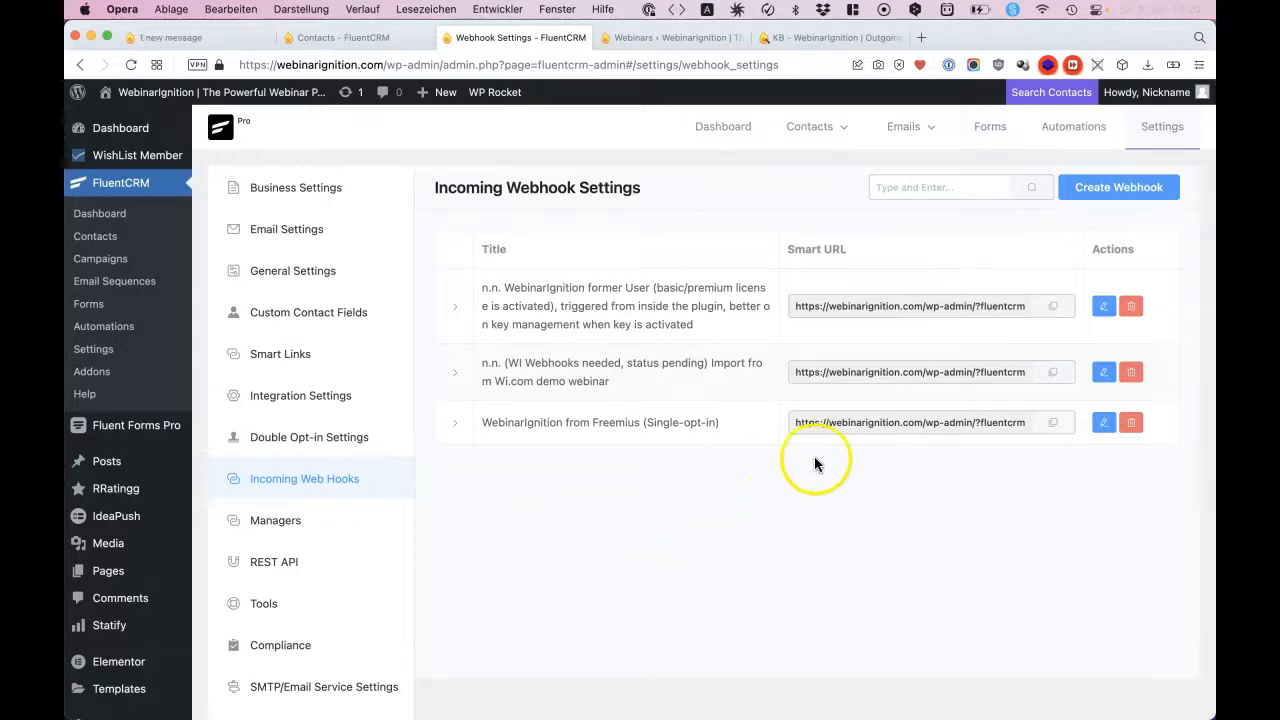
left_click(1103, 422)
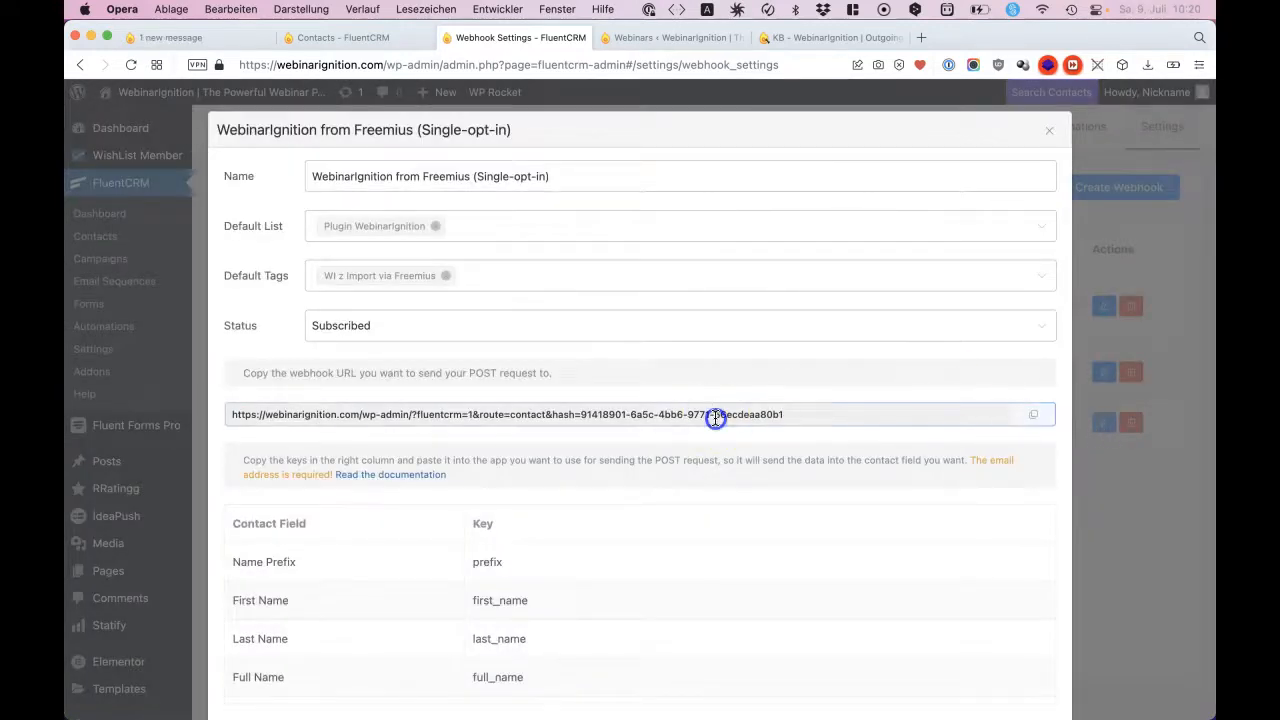
triple_click(716, 418)
left_click(699, 444)
Review the webhook's keys for standard and custom contact fields, including the email and WI Demo #1 country keys
scroll(693, 444, "down", 5)
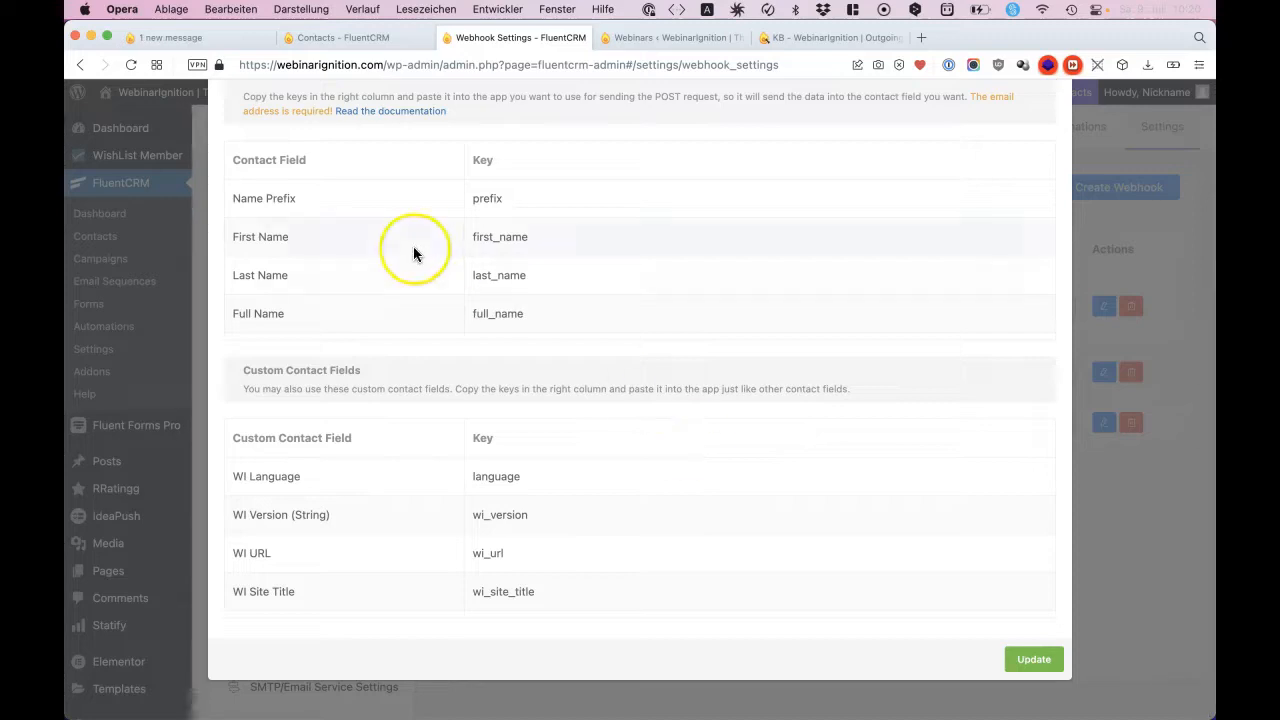
scroll(413, 250, "down", 1)
scroll(413, 246, "up", 1)
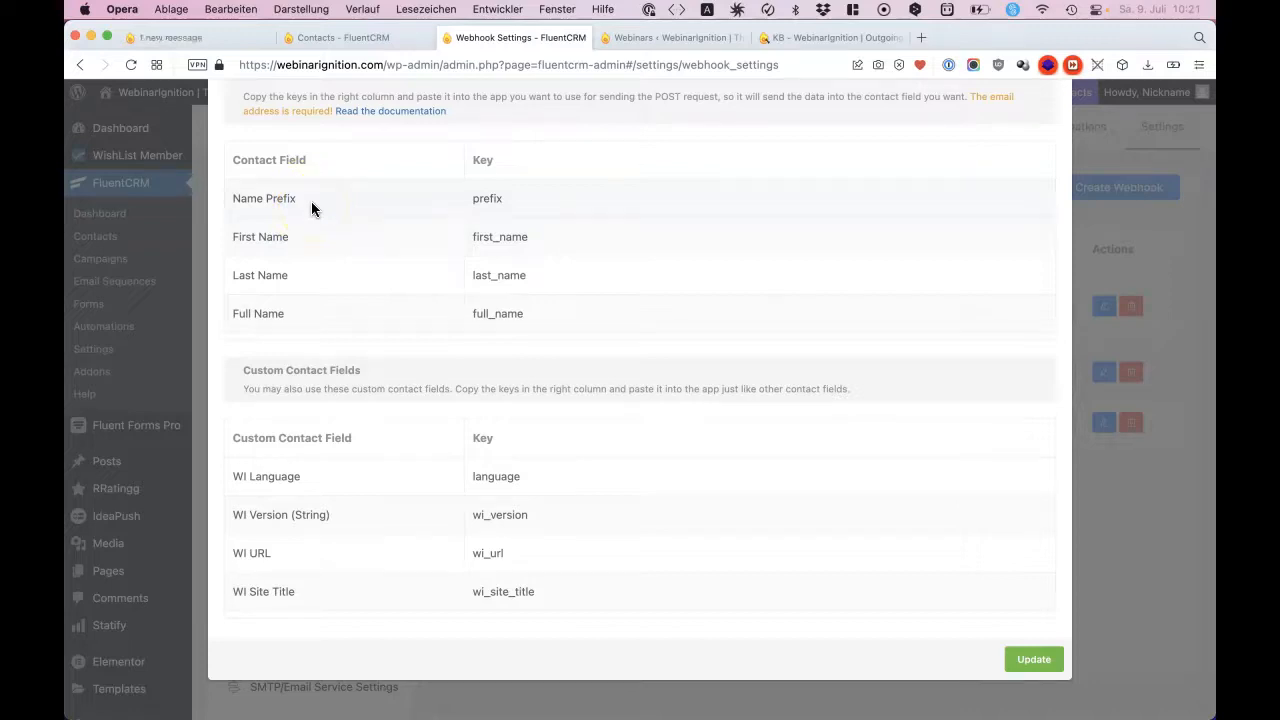
scroll(489, 263, "down", 2)
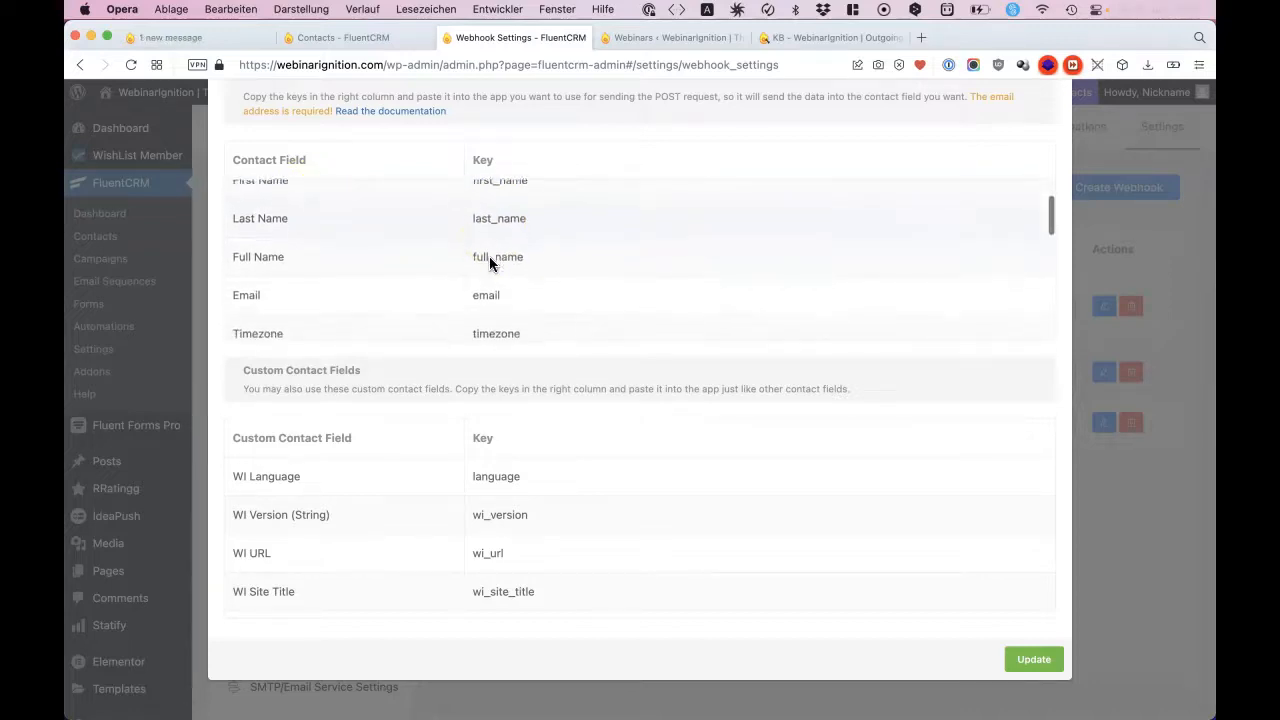
double_click(487, 265)
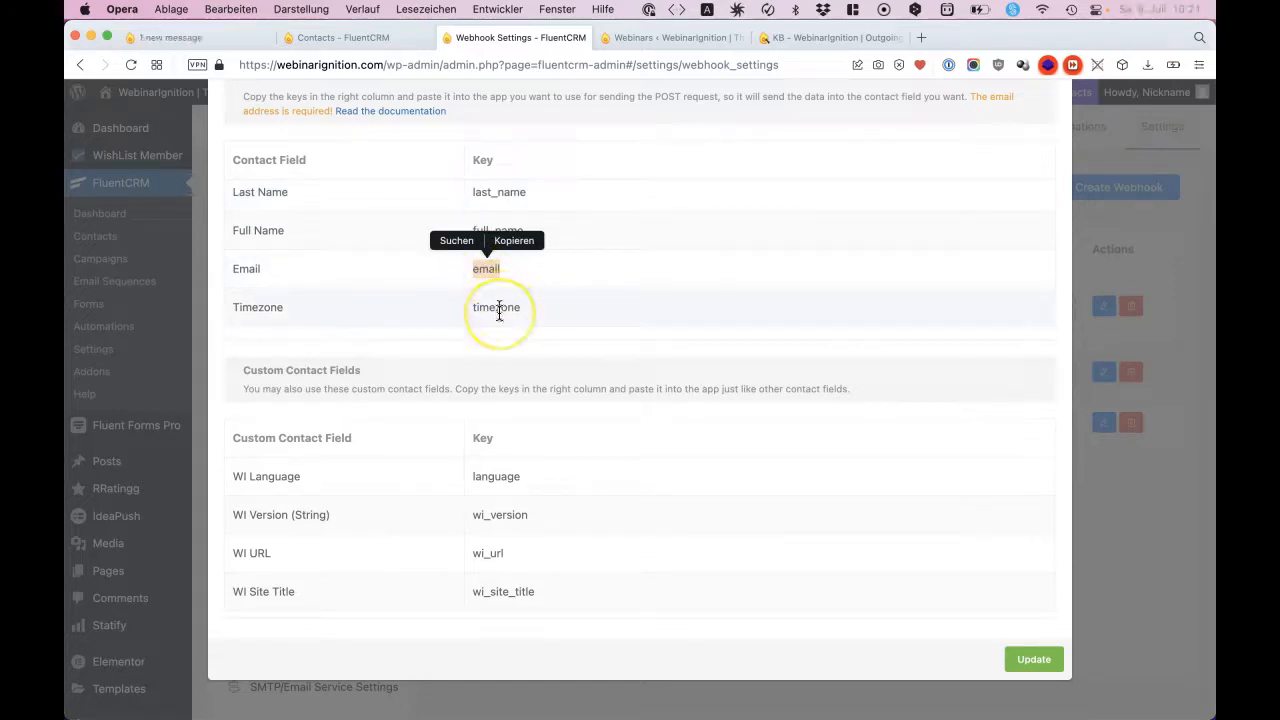
scroll(500, 518, "down", 5)
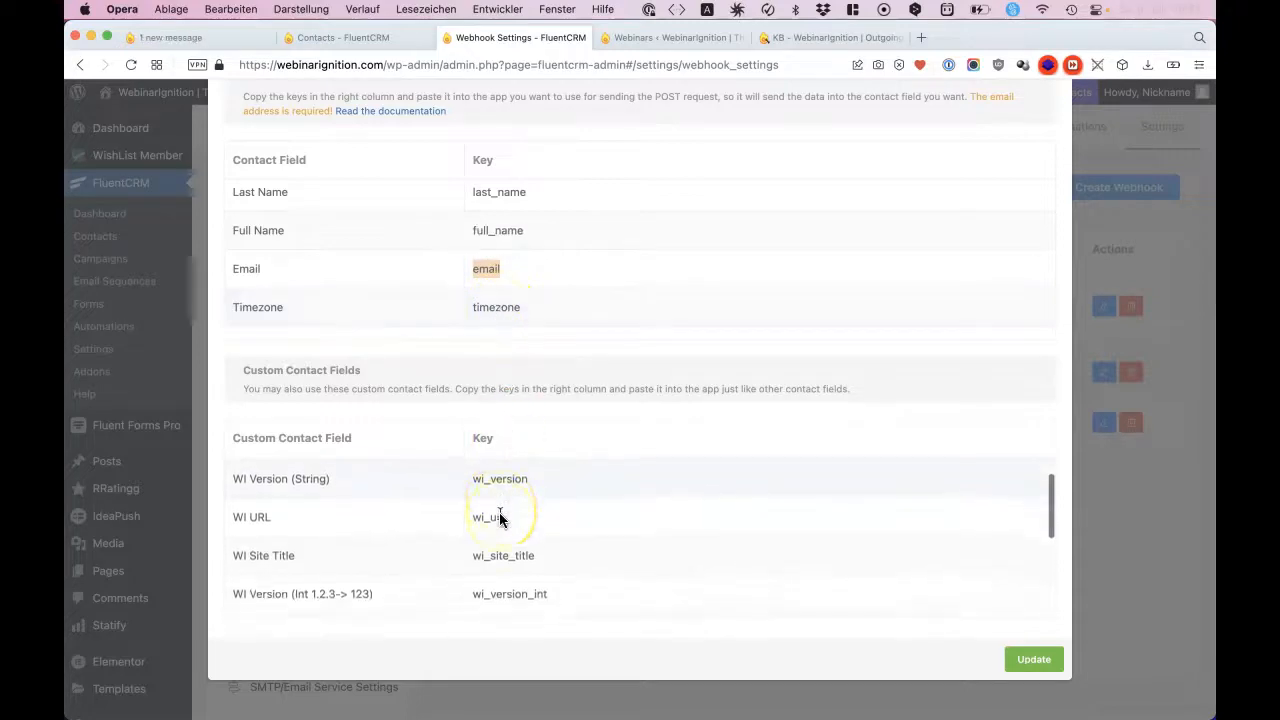
left_click_drag(623, 598, 475, 601)
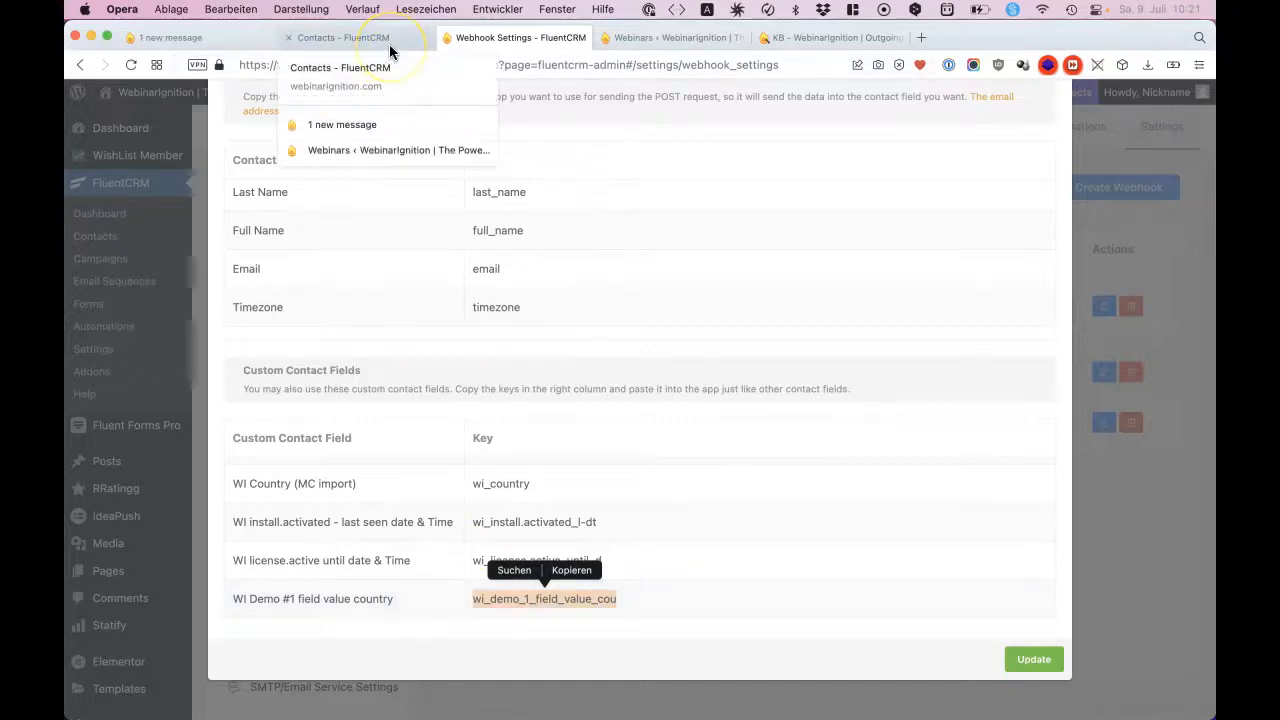
Go to the demo evergreen webinar's registration page settings in WebinarIgnition and view the Optin Form Creator / AR Integration section
left_click(637, 39)
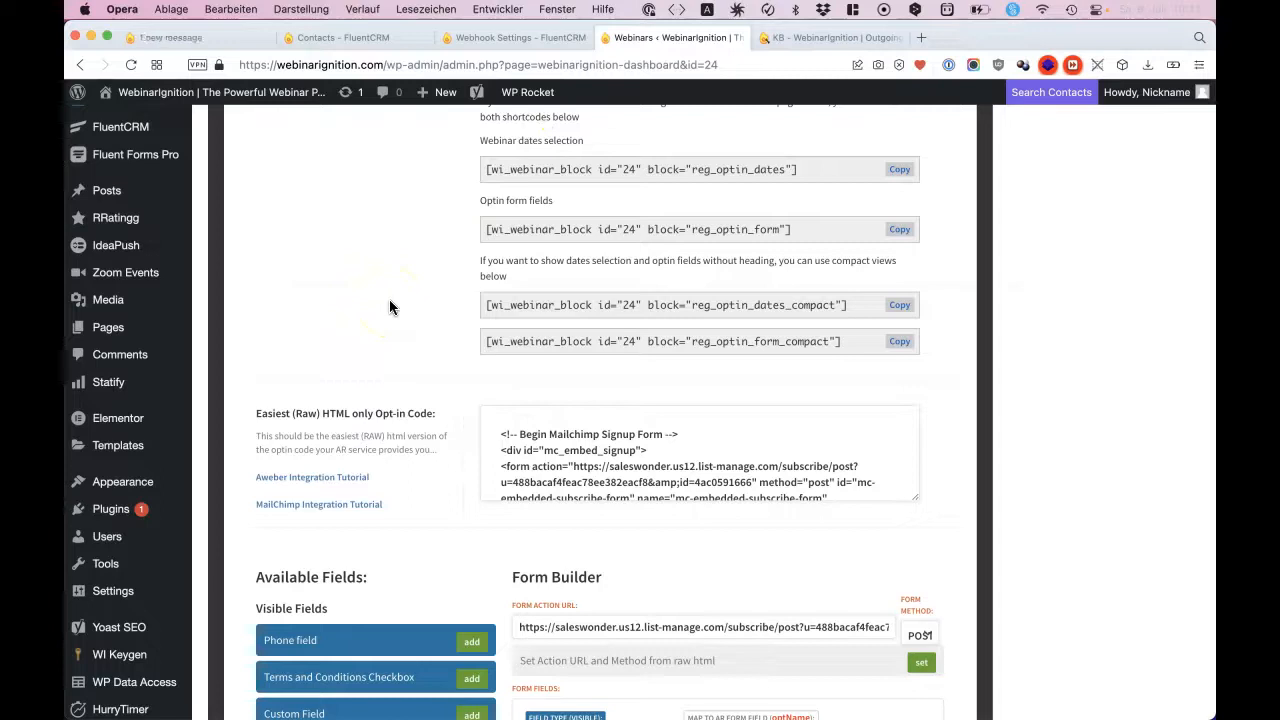
scroll(214, 400, "down", 4)
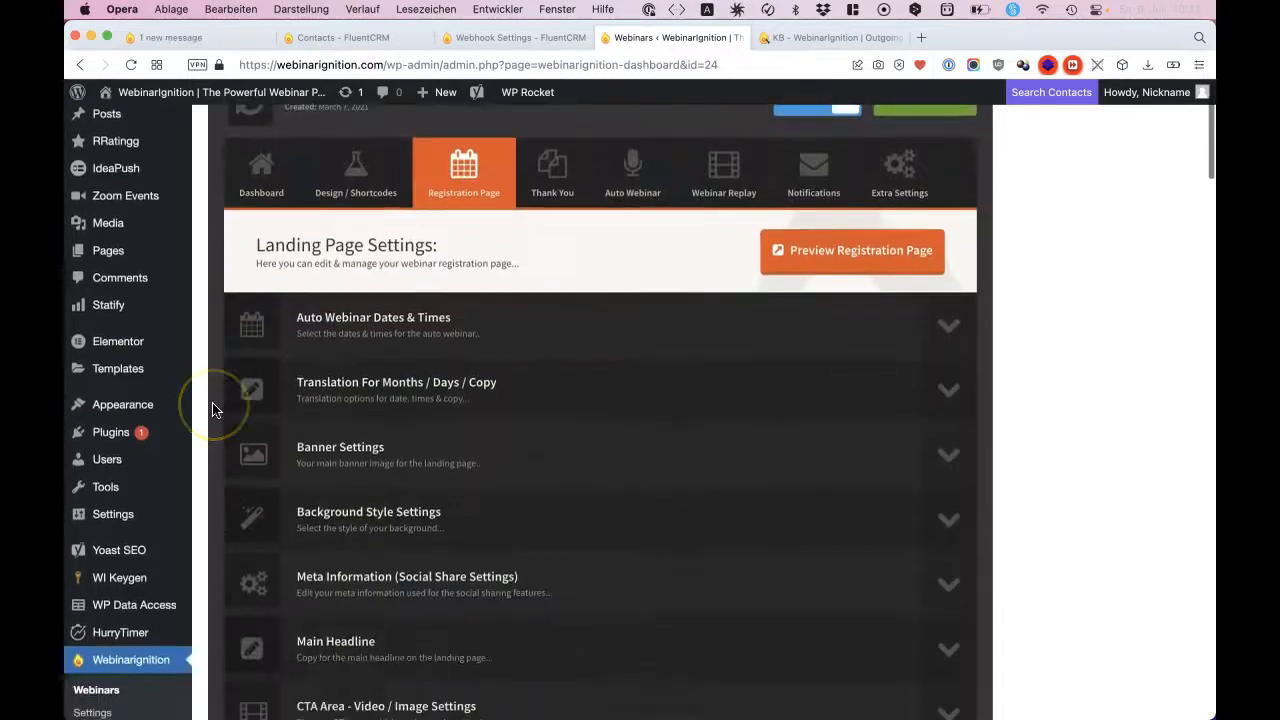
left_click(120, 578)
left_click(109, 607)
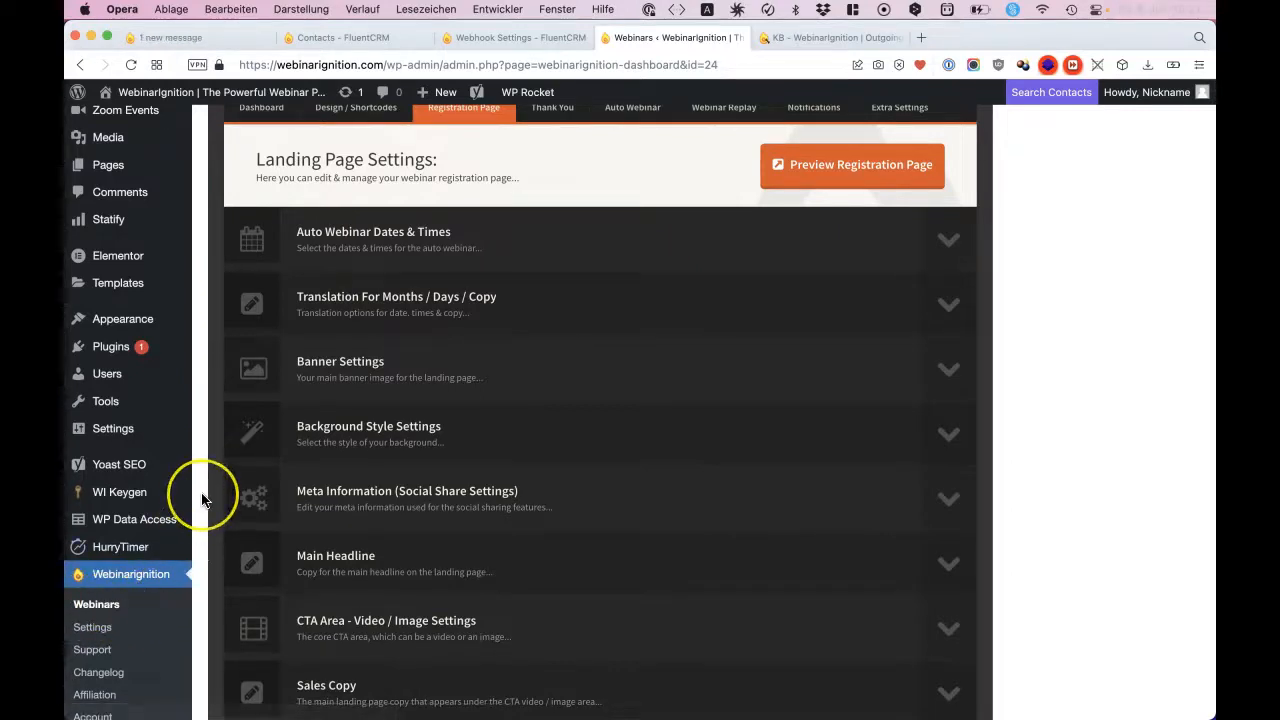
scroll(204, 495, "up", 4)
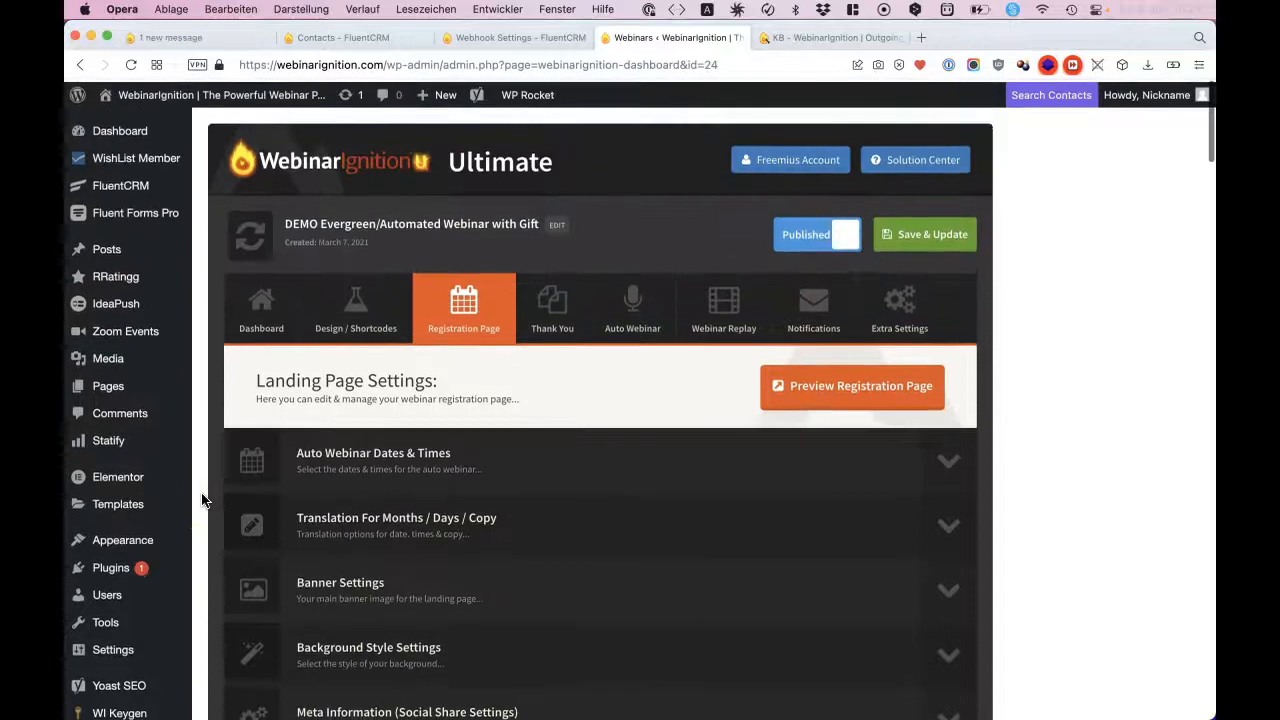
scroll(457, 333, "down", 15)
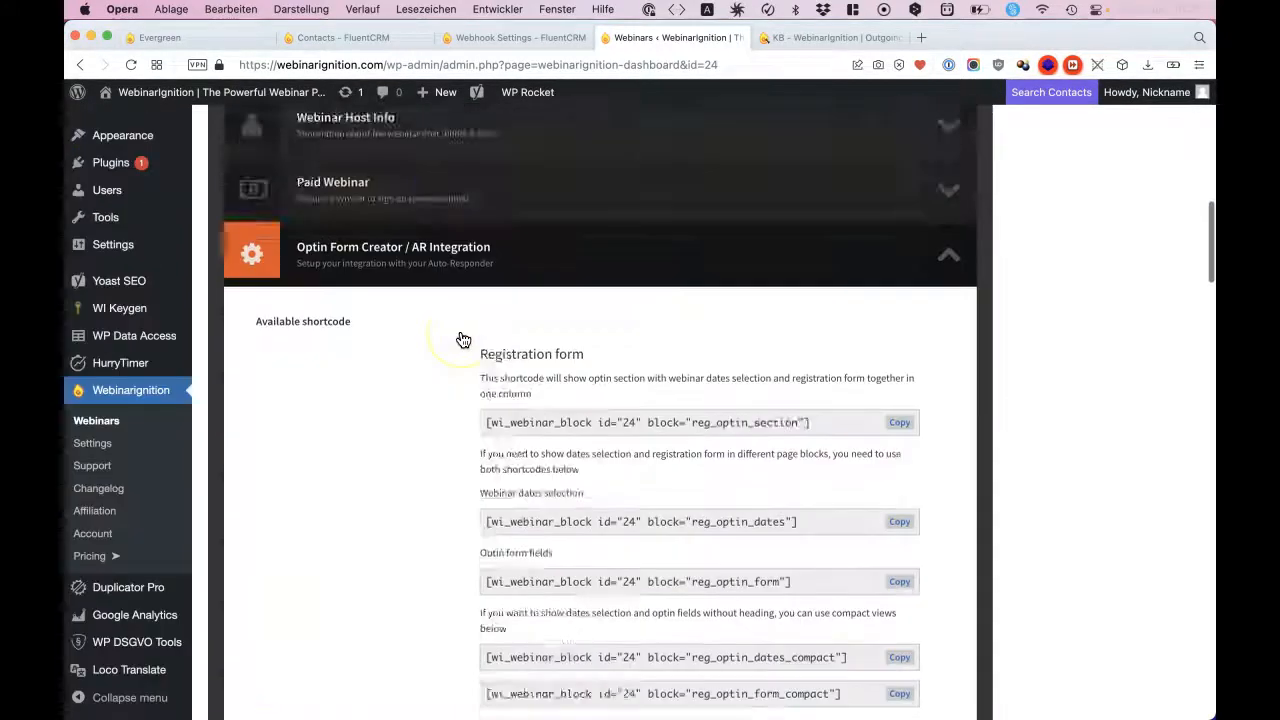
scroll(463, 340, "up", 3)
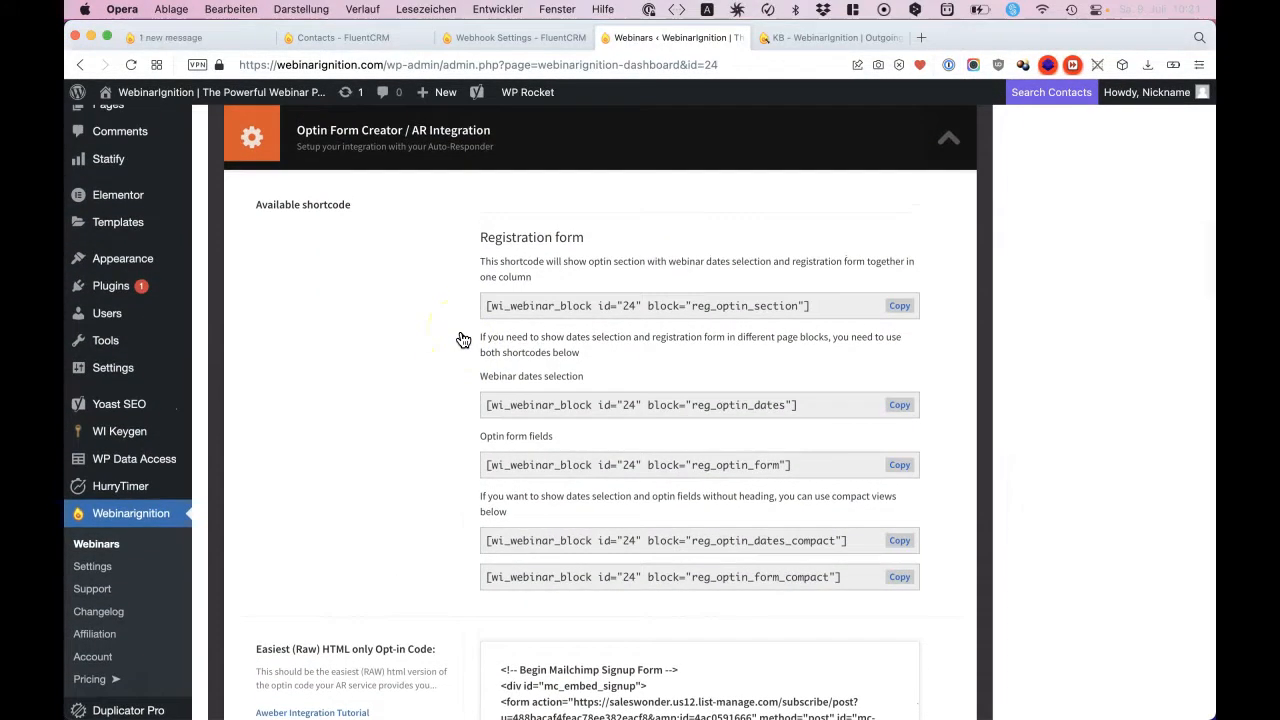
Examine the raw HTML opt-in code of the Mailchimp signup form through to its end
scroll(463, 340, "down", 7)
double_click(588, 395)
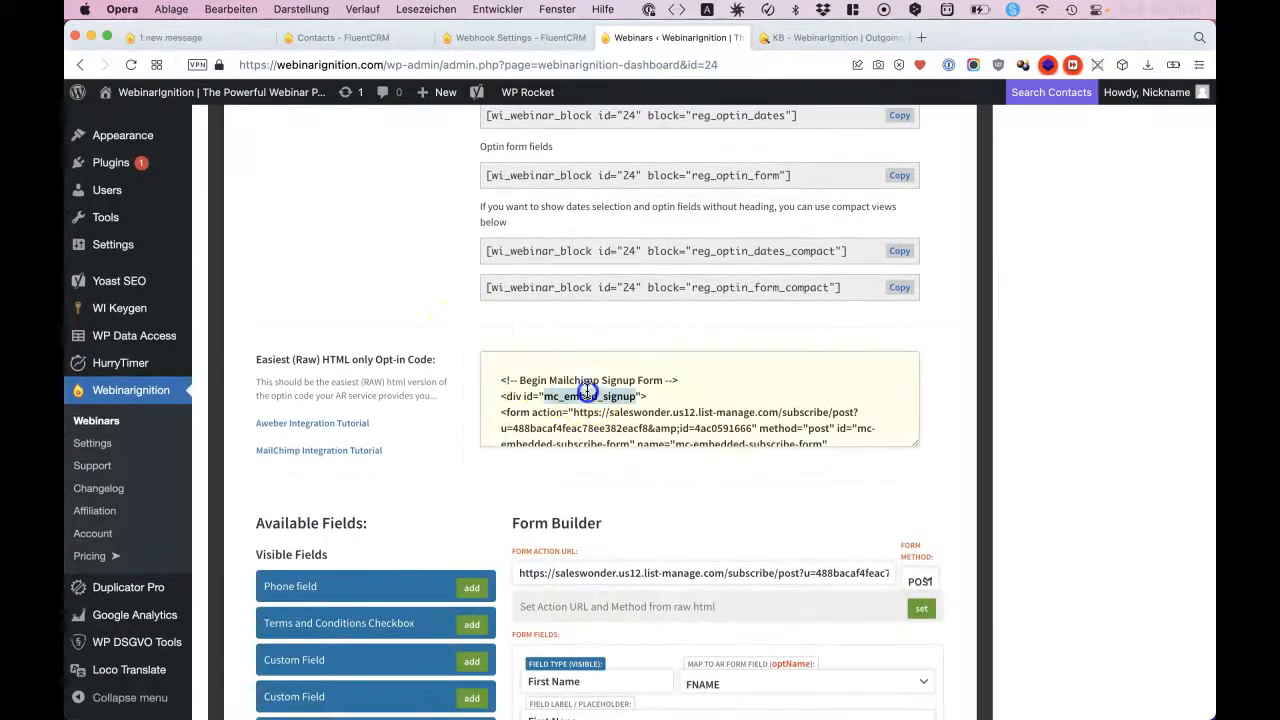
scroll(588, 392, "down", 10)
scroll(587, 392, "down", 2)
left_click(559, 436)
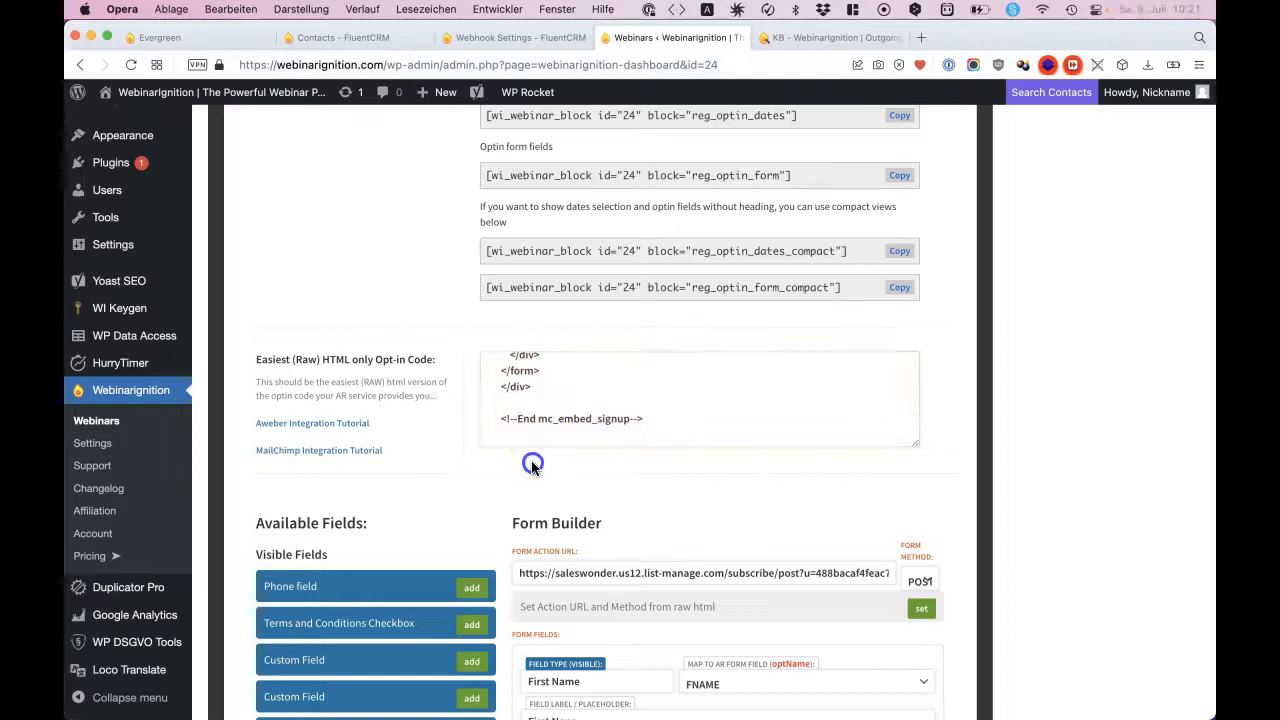
Review the Form Builder's field names and autoresponder mappings, from First Name through the country dropdown
scroll(532, 467, "down", 7)
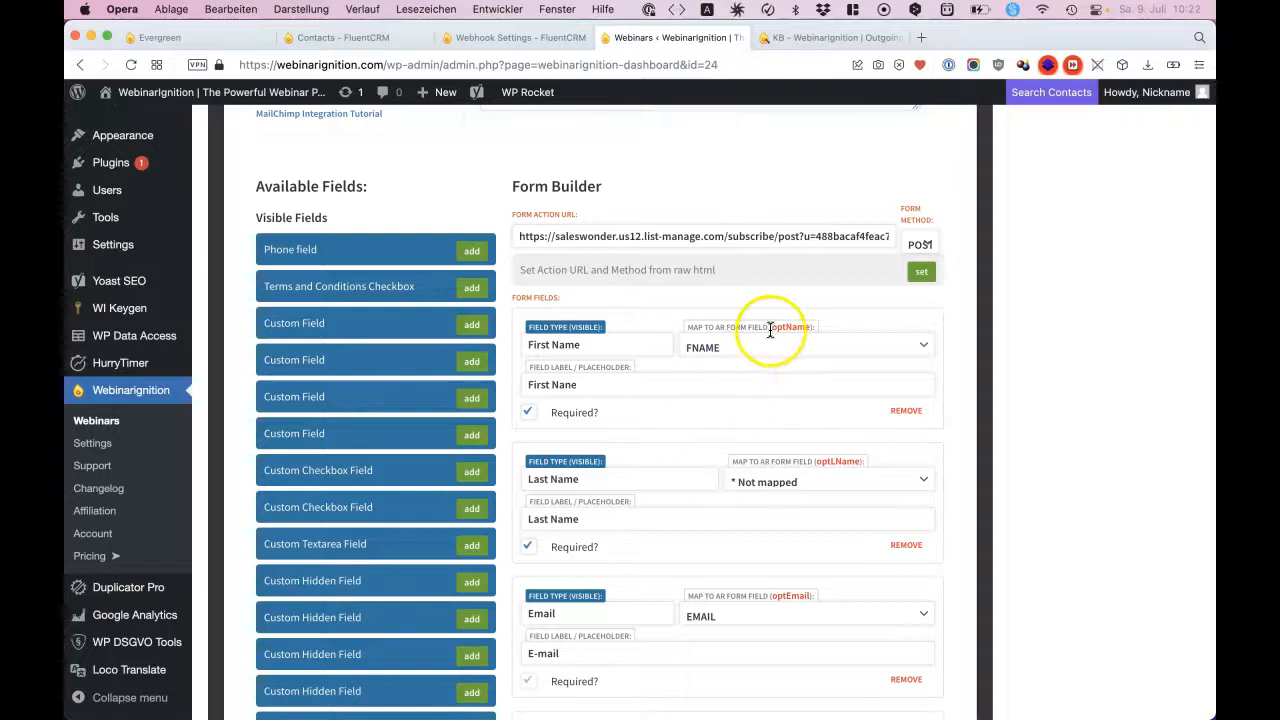
mouse_move(770, 328)
left_mouse_down()
mouse_move(794, 326)
mouse_move(781, 329)
left_mouse_up()
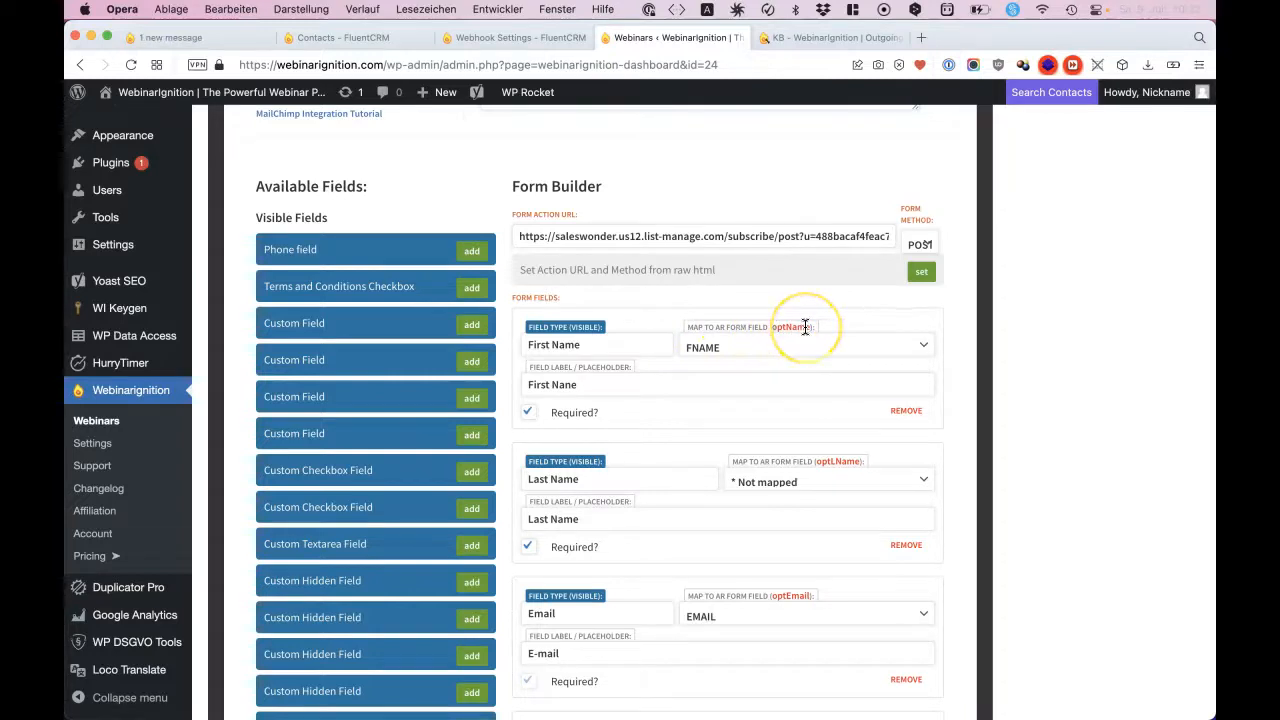
left_click(634, 427)
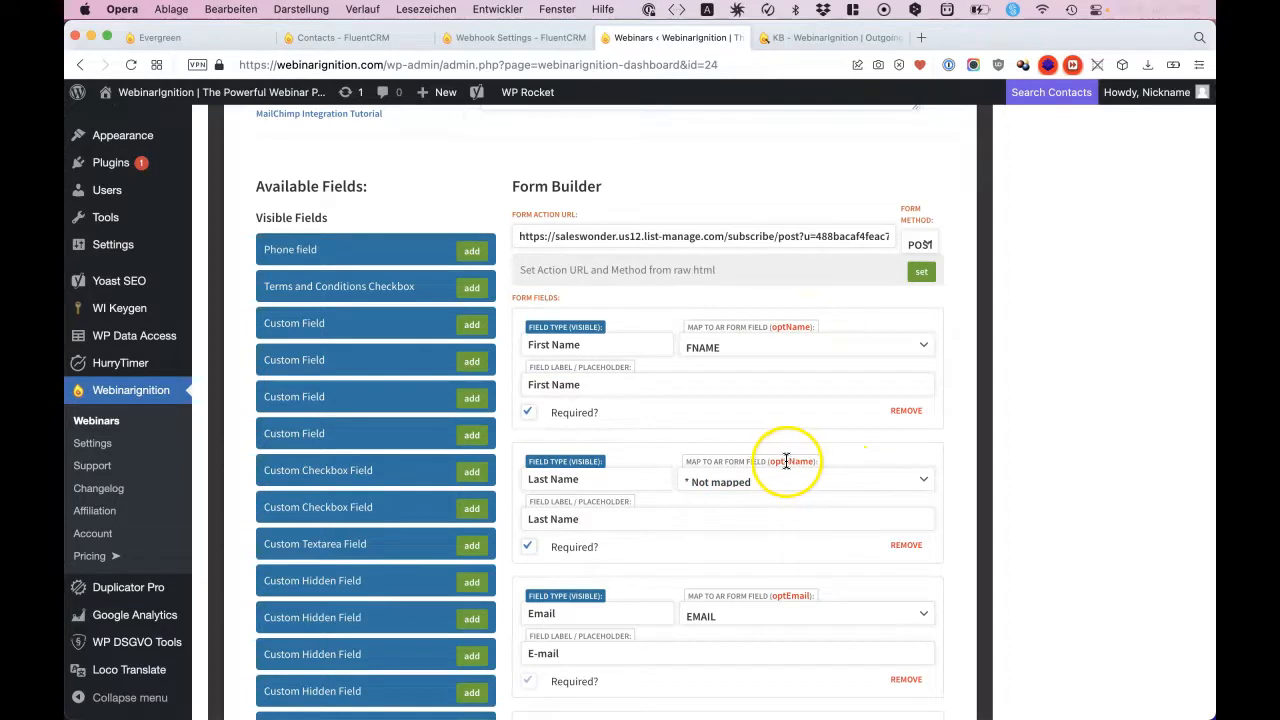
scroll(806, 490, "down", 2)
scroll(806, 490, "down", 2)
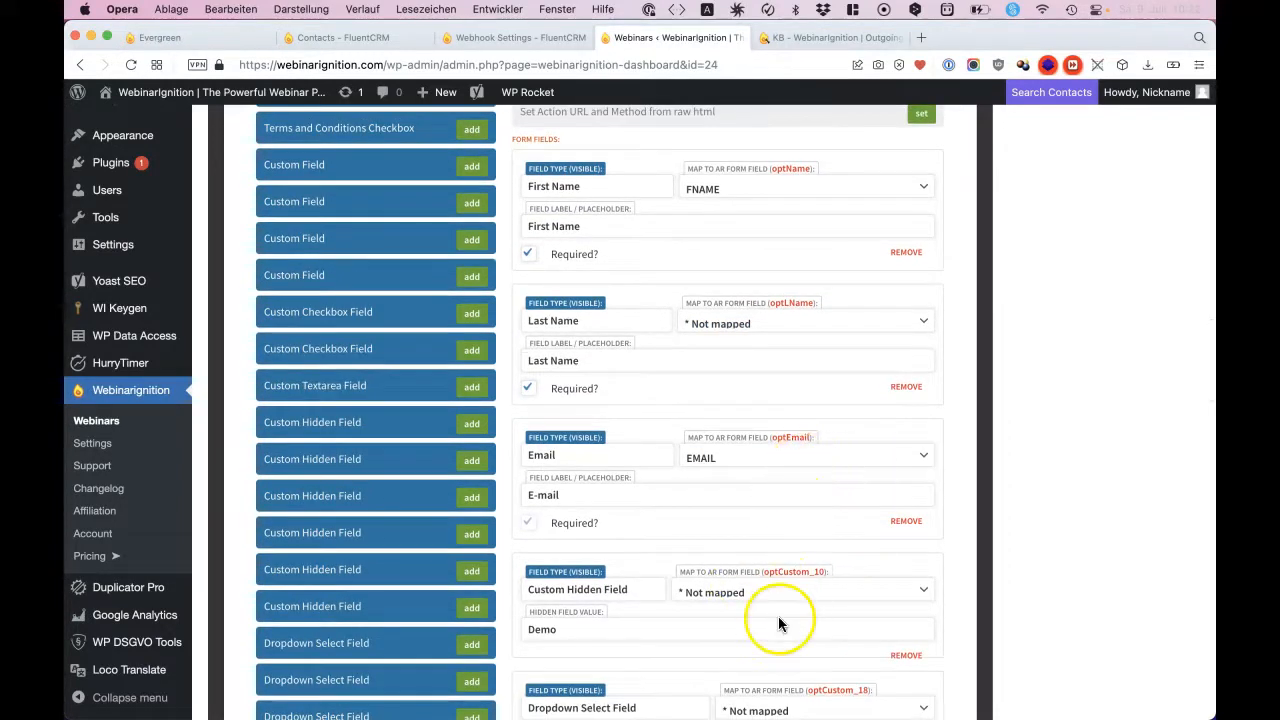
scroll(806, 597, "down", 6)
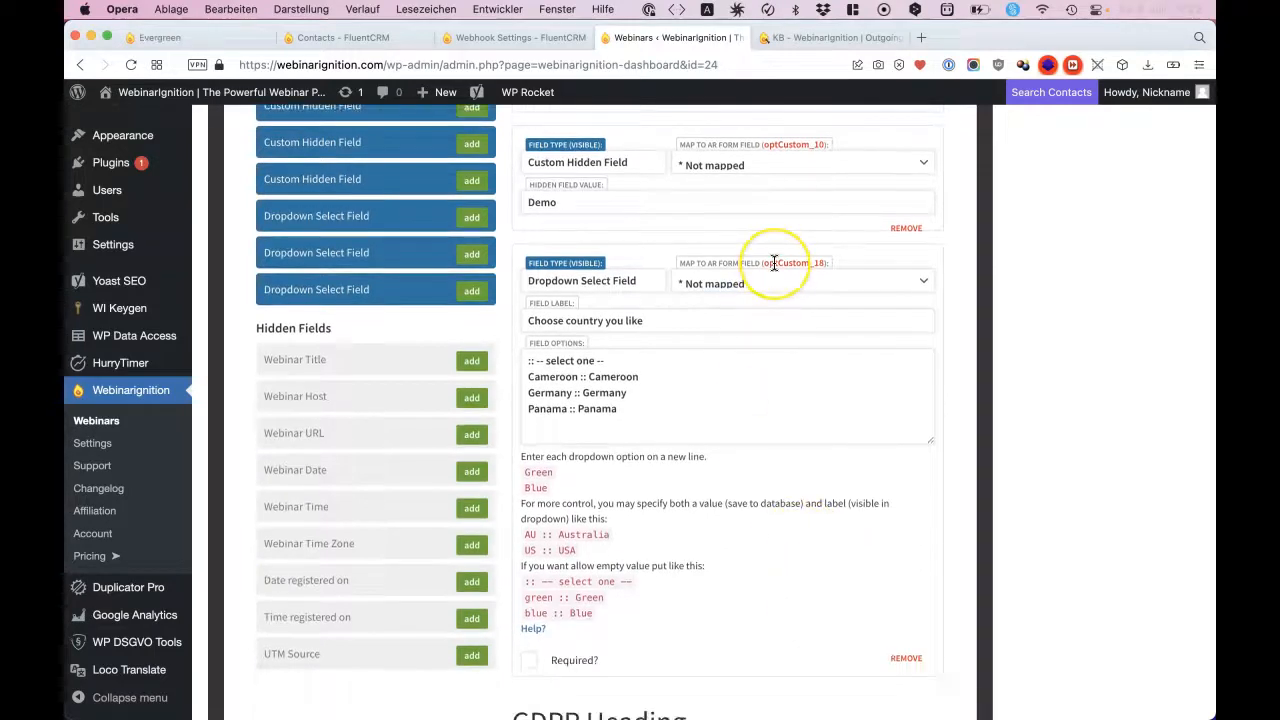
Make the Privacy Policy GDPR field required and check the Mailing List field's mapping options, leaving it on Not mapped
scroll(730, 580, "down", 2)
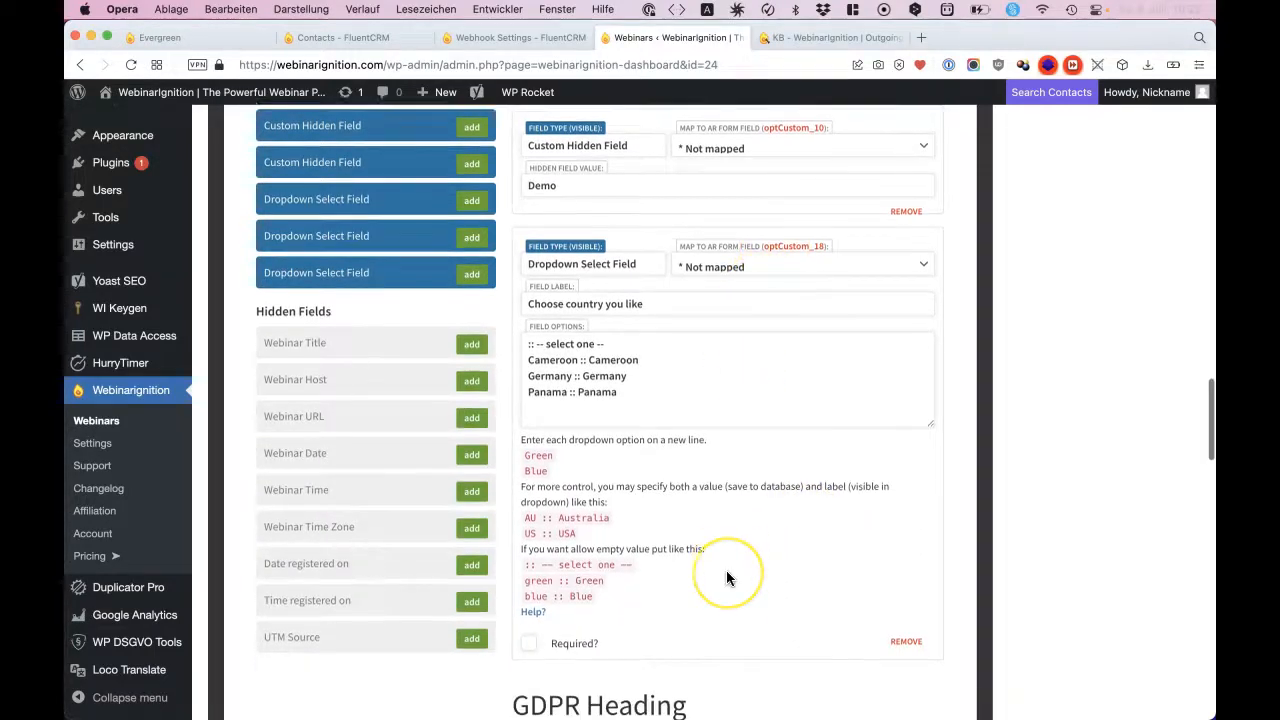
scroll(727, 578, "down", 4)
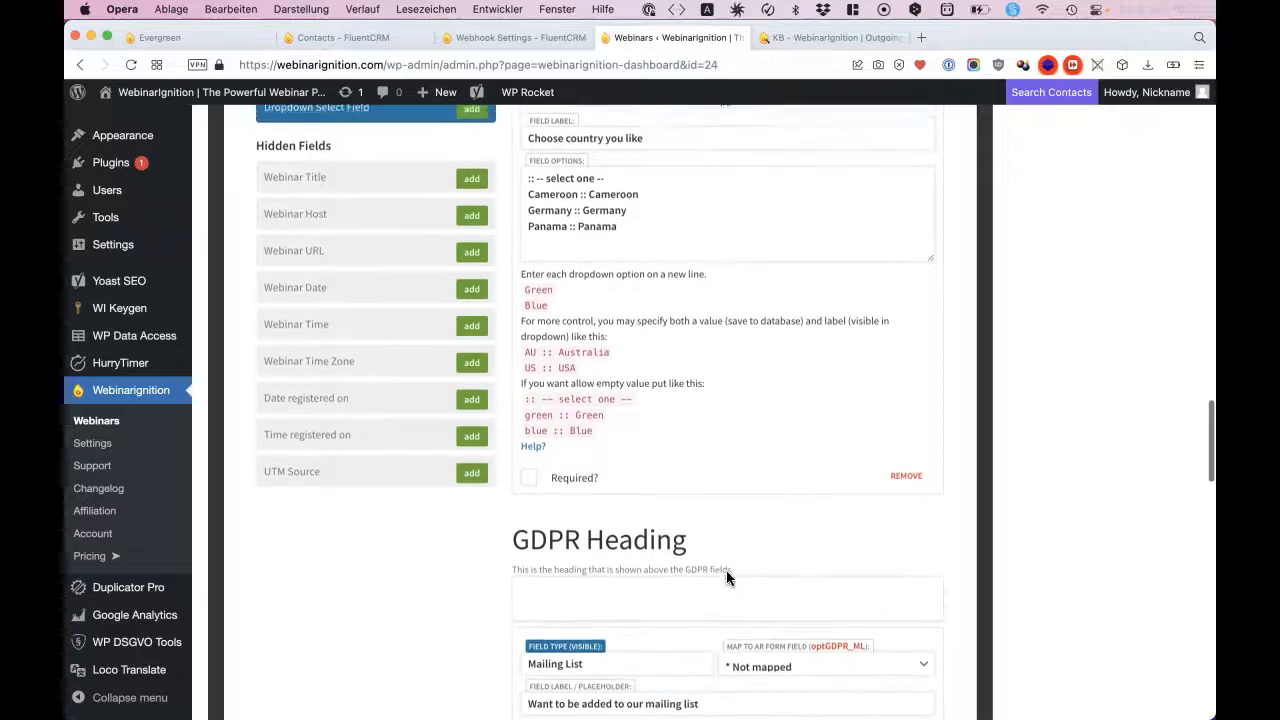
left_click(795, 423)
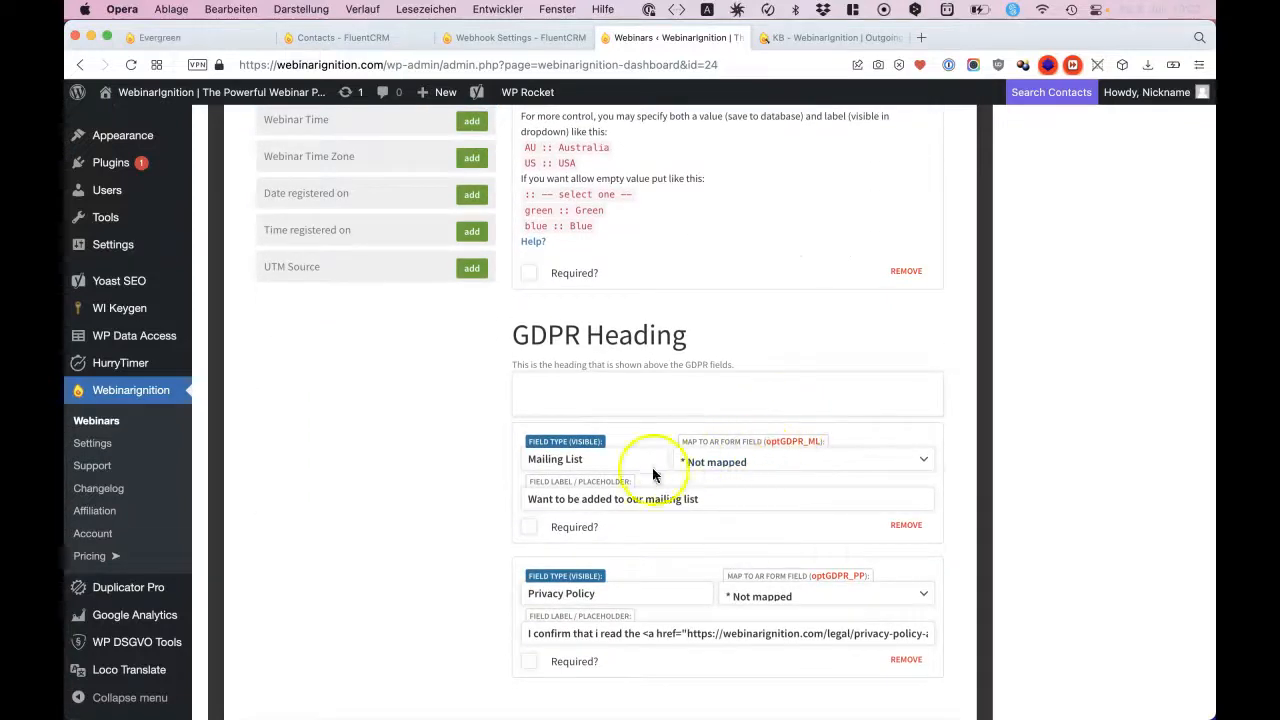
left_click(527, 662)
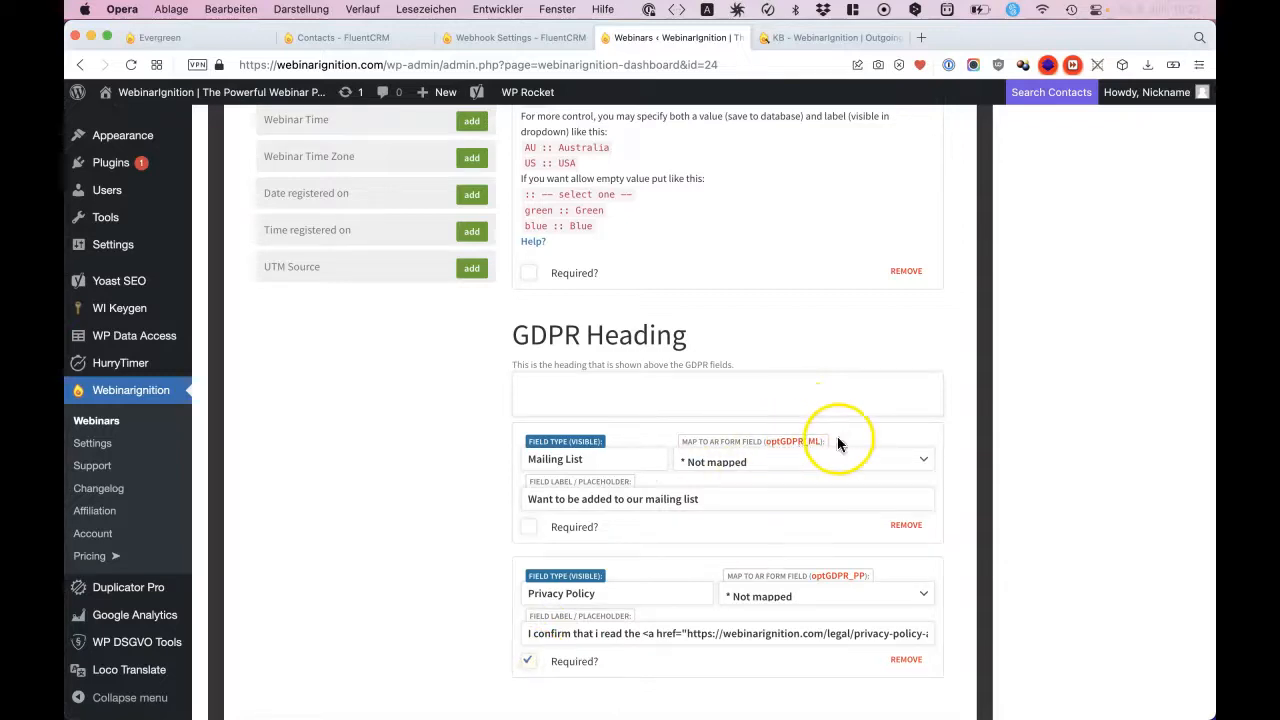
left_click(709, 467)
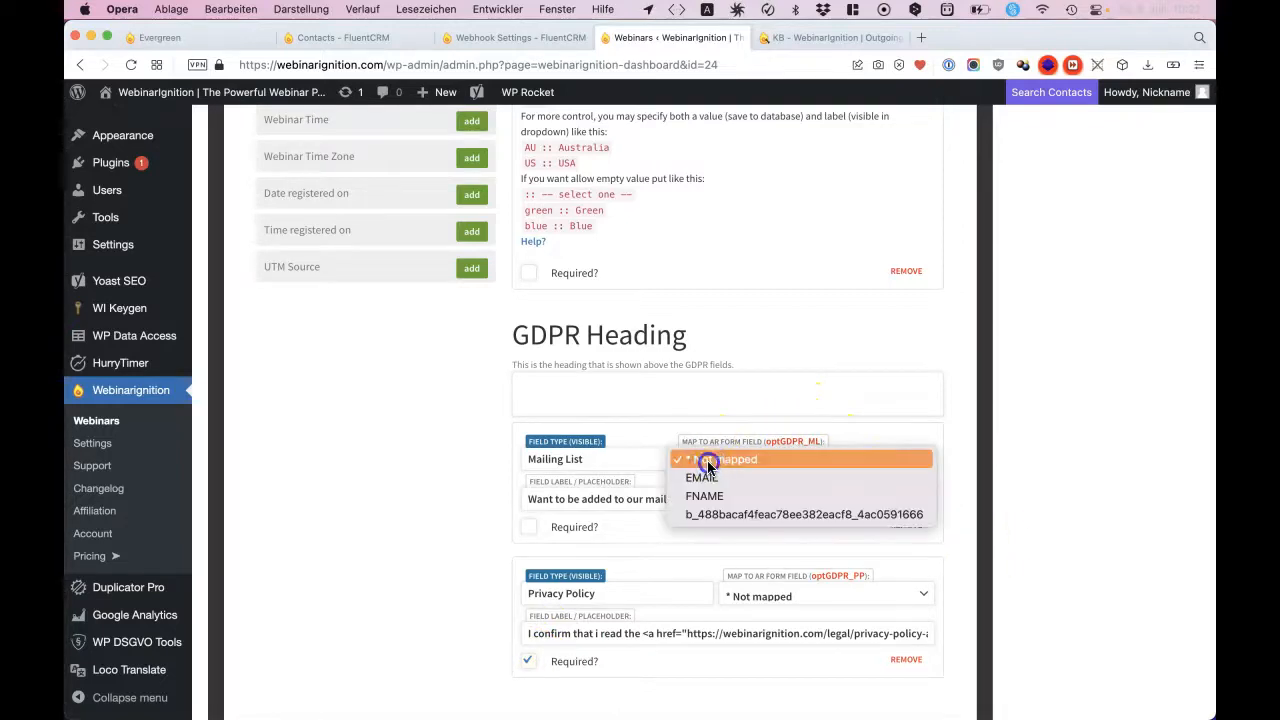
left_click(709, 462)
Save the demo evergreen webinar's registration page settings
scroll(923, 340, "up", 10)
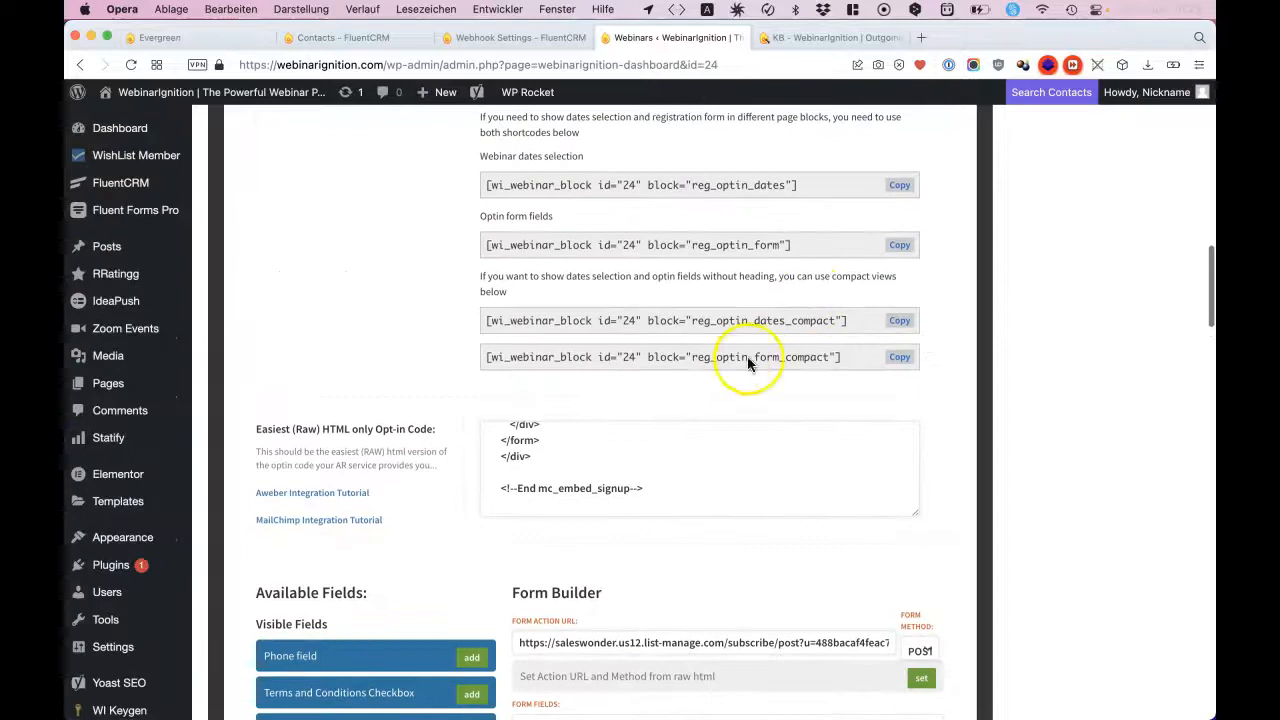
scroll(712, 455, "up", 2)
scroll(714, 457, "down", 2)
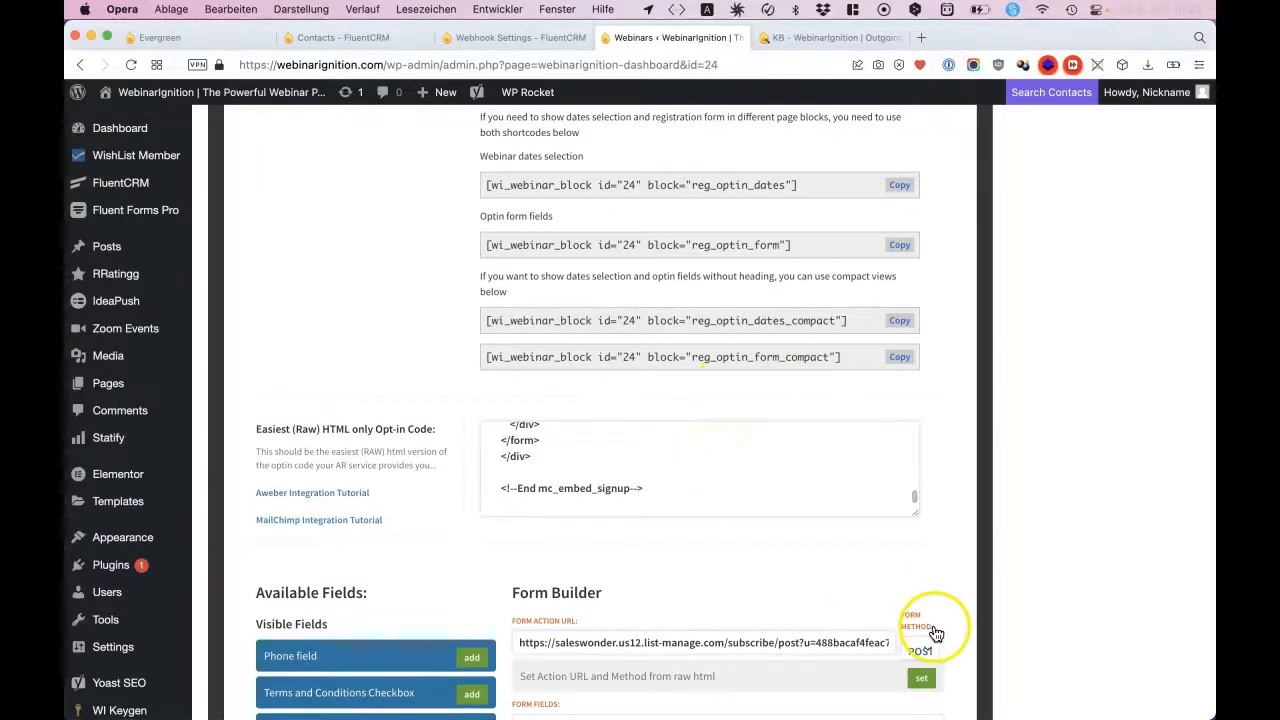
scroll(935, 633, "down", 15)
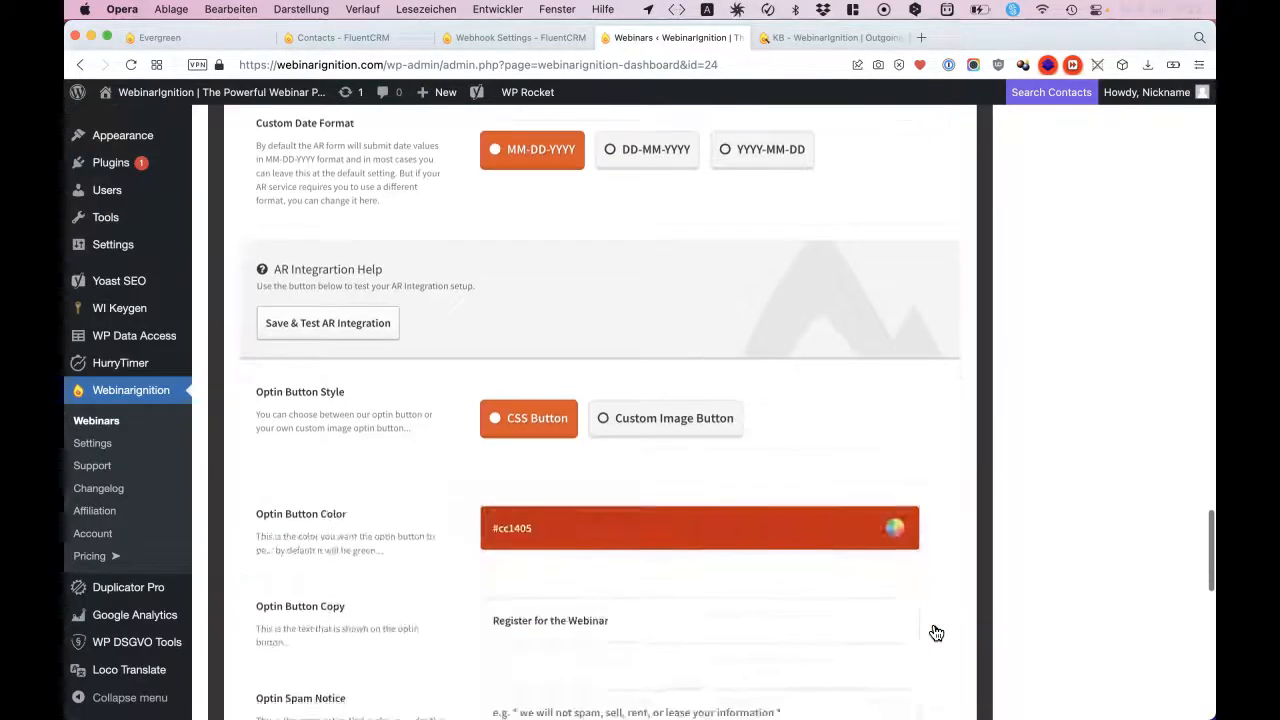
scroll(935, 633, "down", 10)
left_click(930, 618)
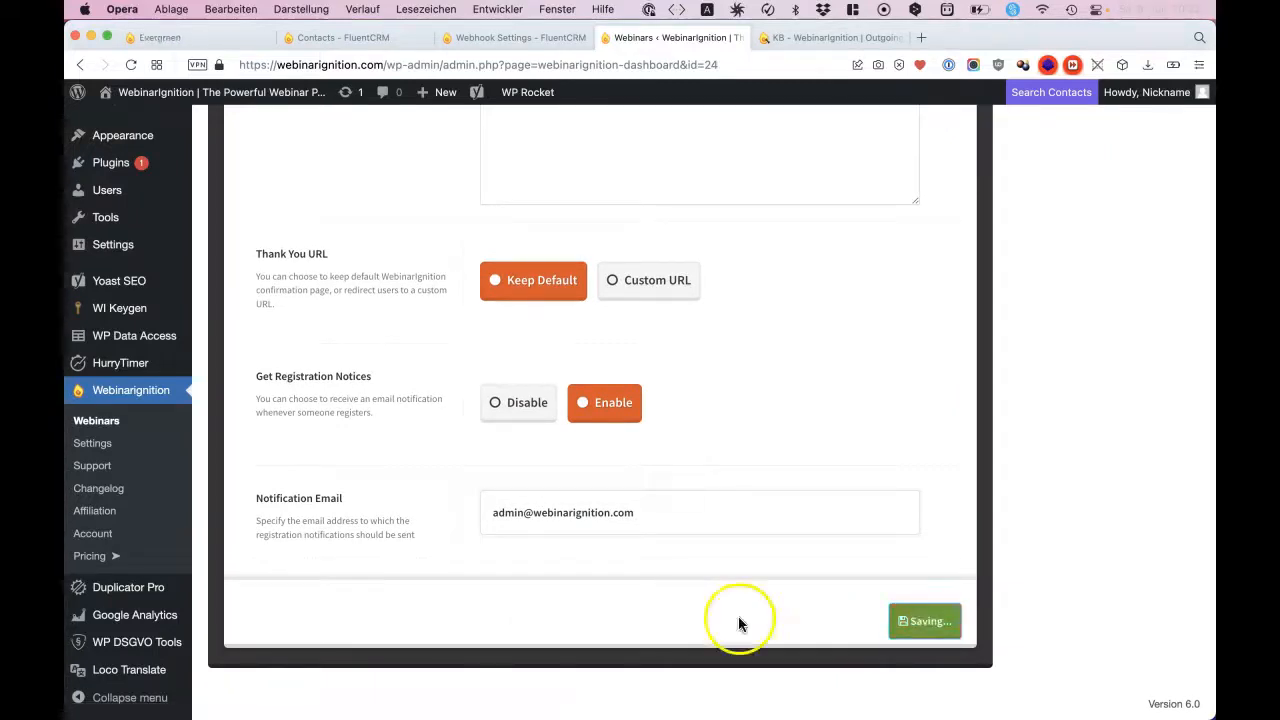
Reload the webinar editor and recheck the Optin Form Creator / AR Integration form fields on the registration page settings
left_click(130, 64)
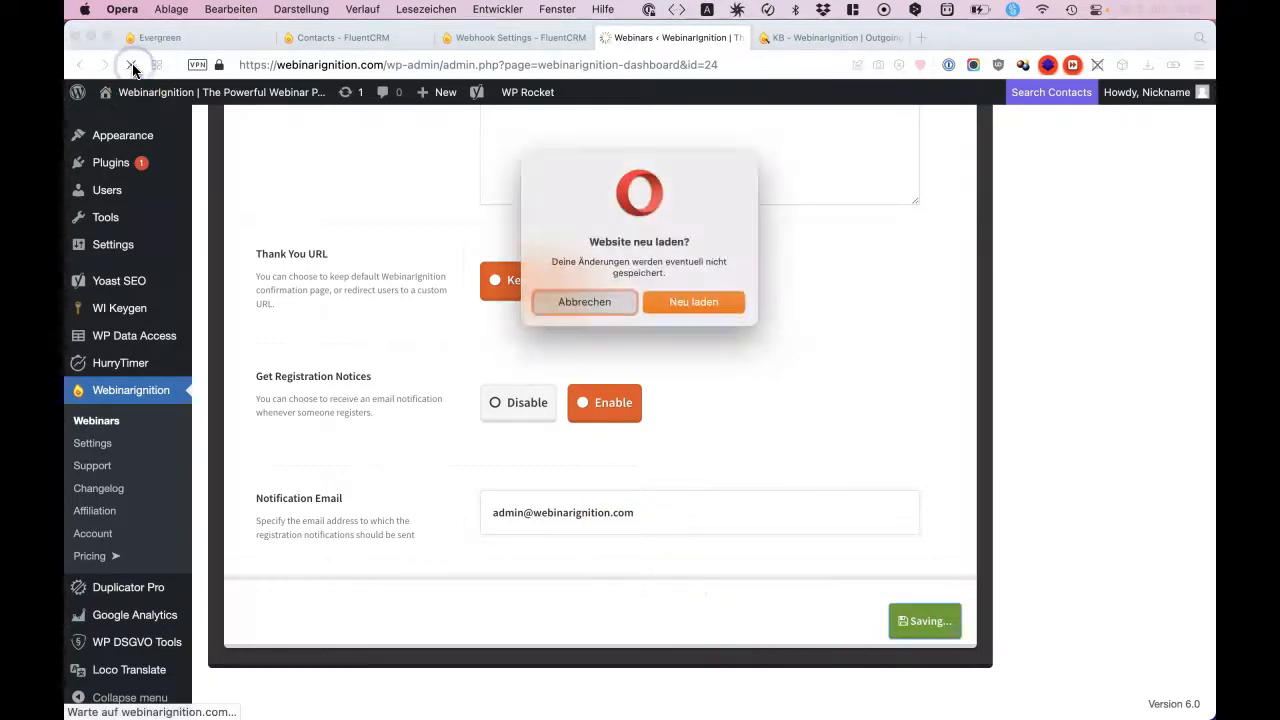
left_click(704, 301)
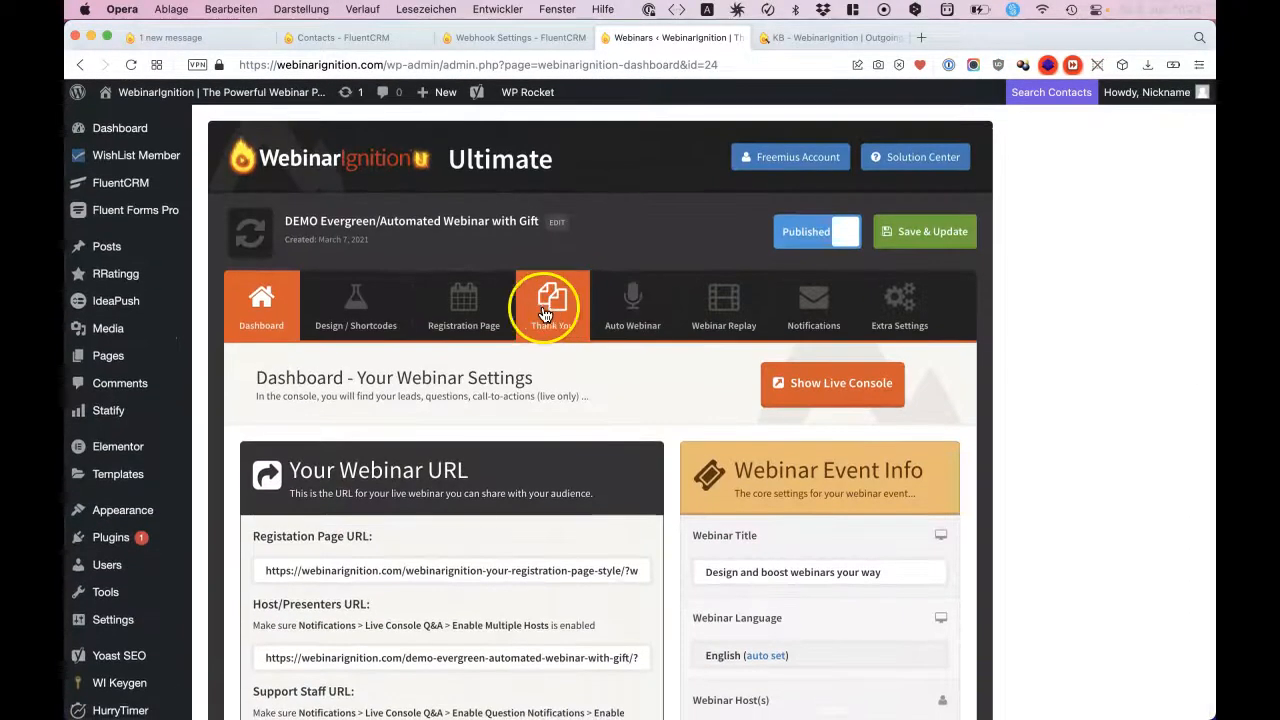
left_click(545, 300)
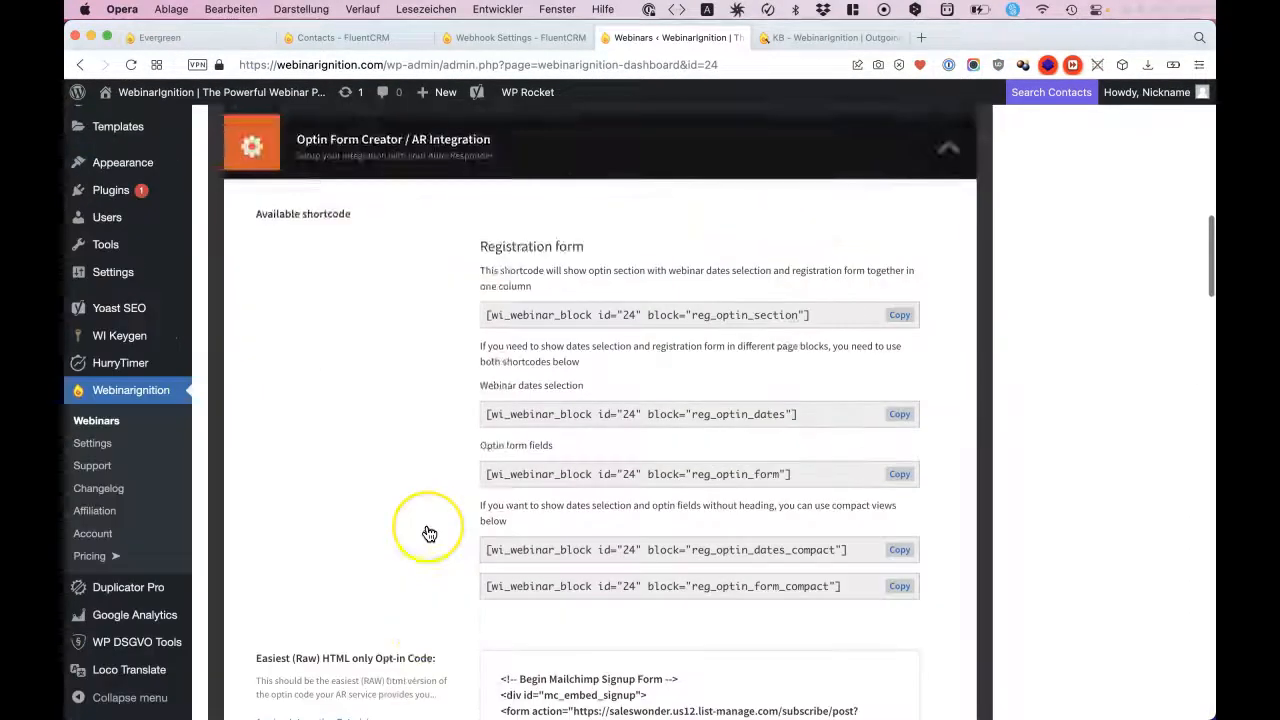
scroll(429, 533, "down", 10)
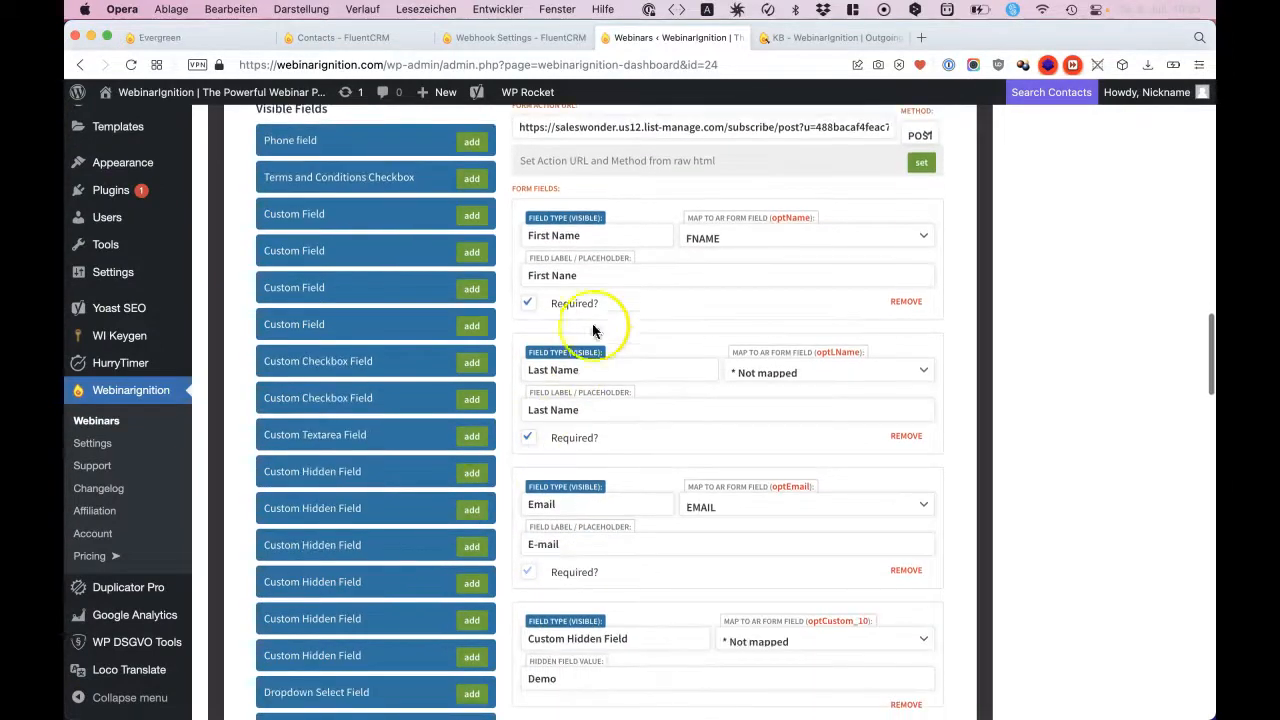
scroll(600, 290, "down", 4)
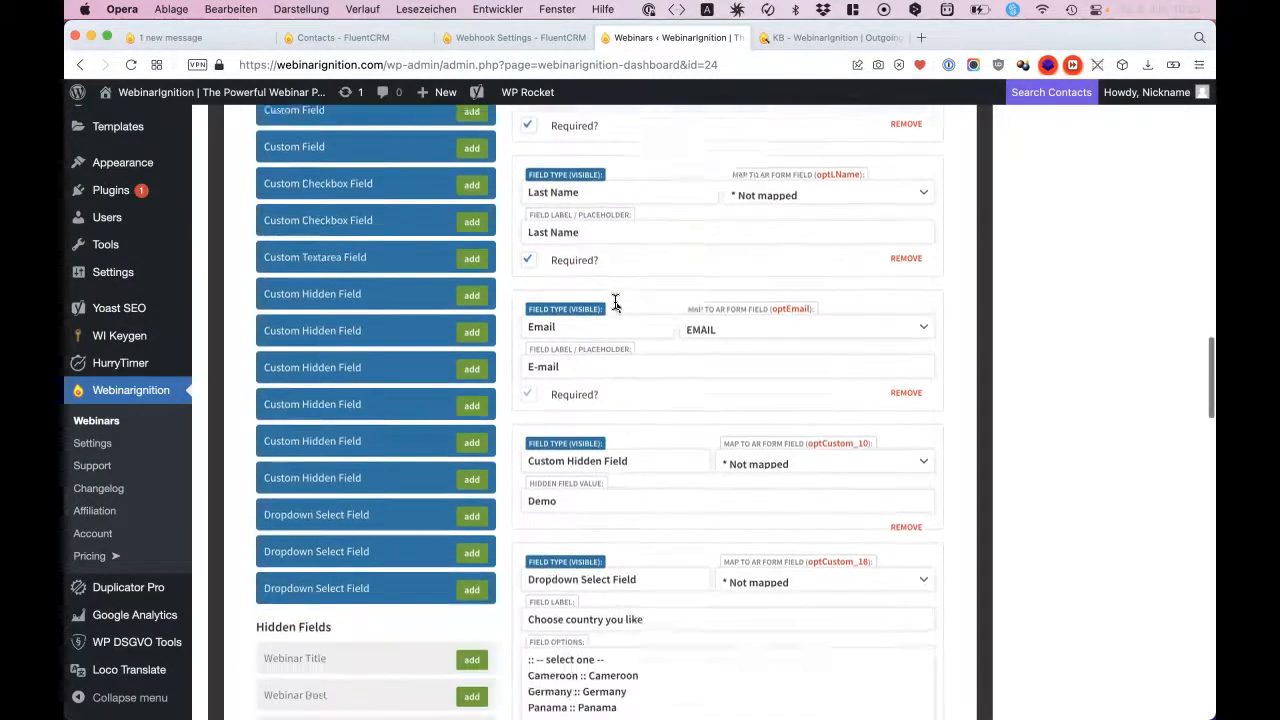
scroll(783, 643, "down", 15)
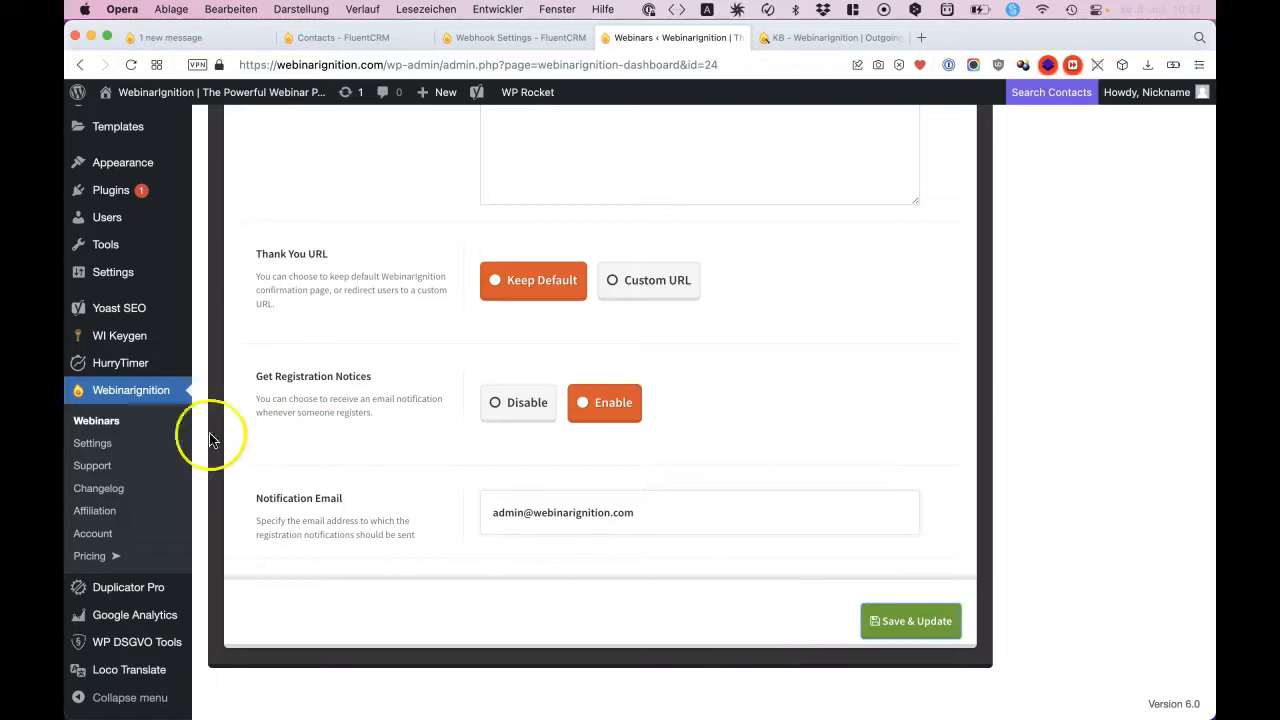
Open the WebinarIgnition settings in a new browser tab and show the Webhooks list
left_click(167, 449)
right_click(167, 449)
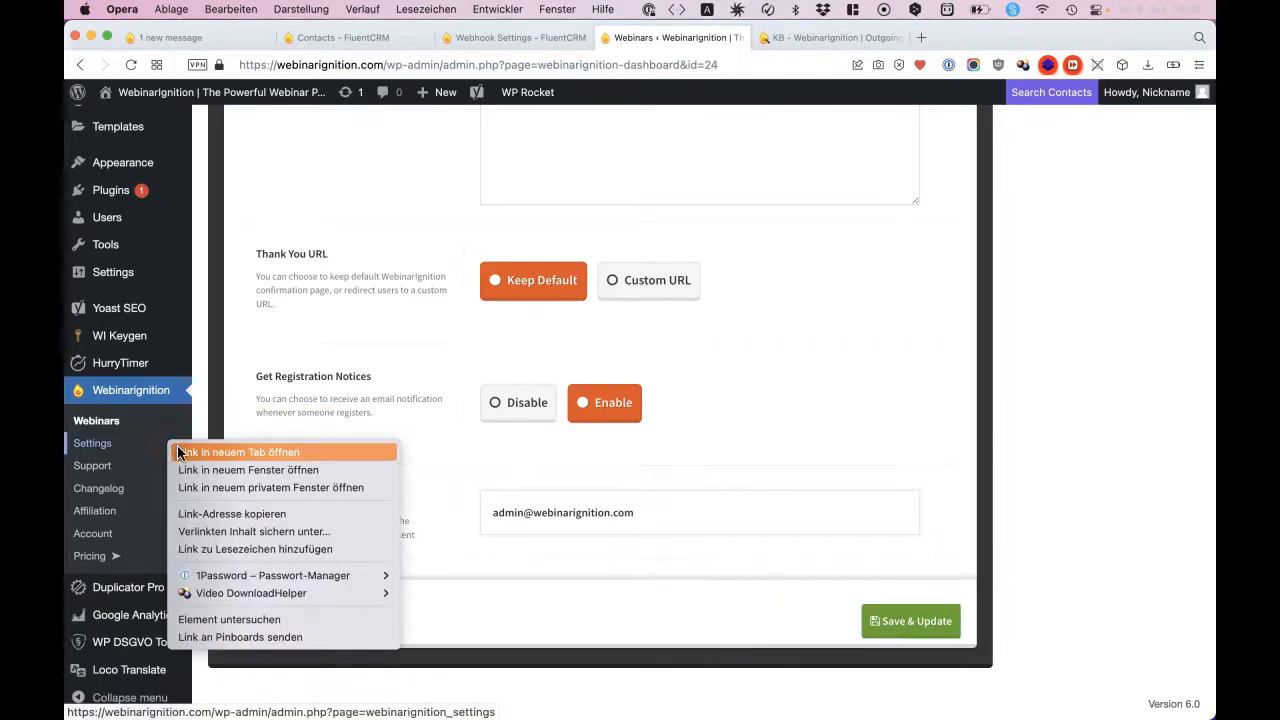
left_click(179, 452)
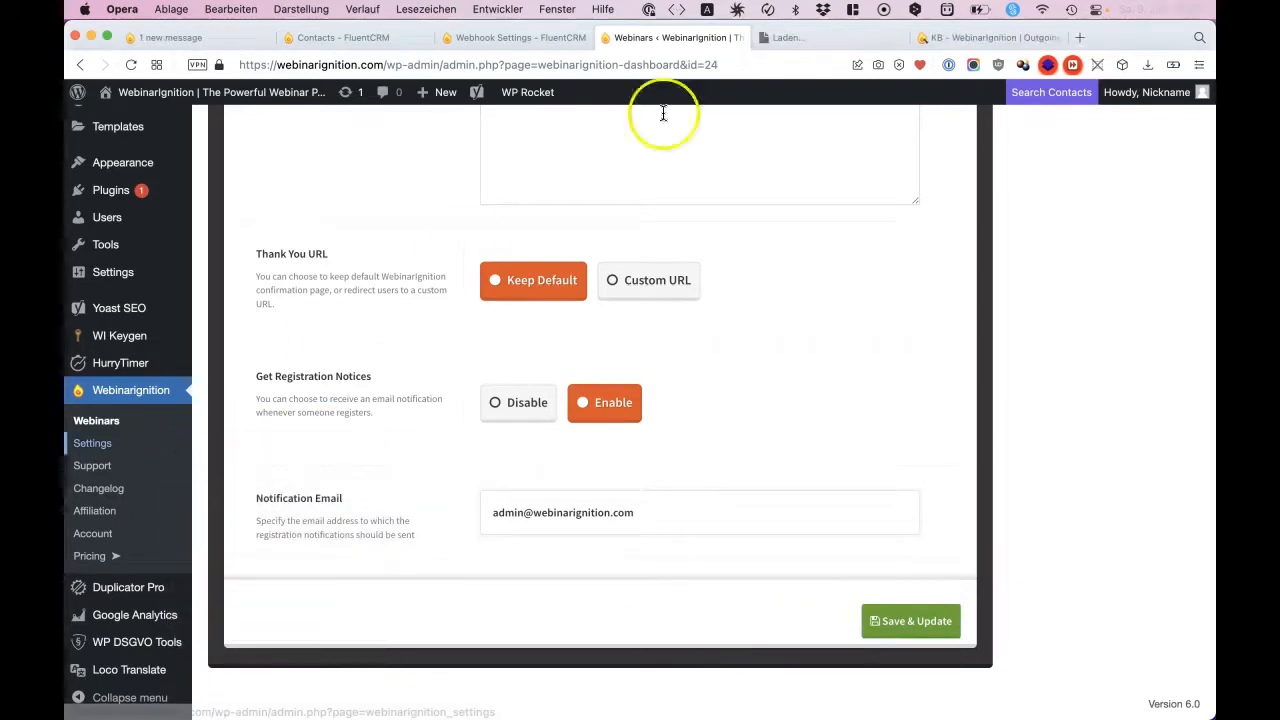
left_click(799, 40)
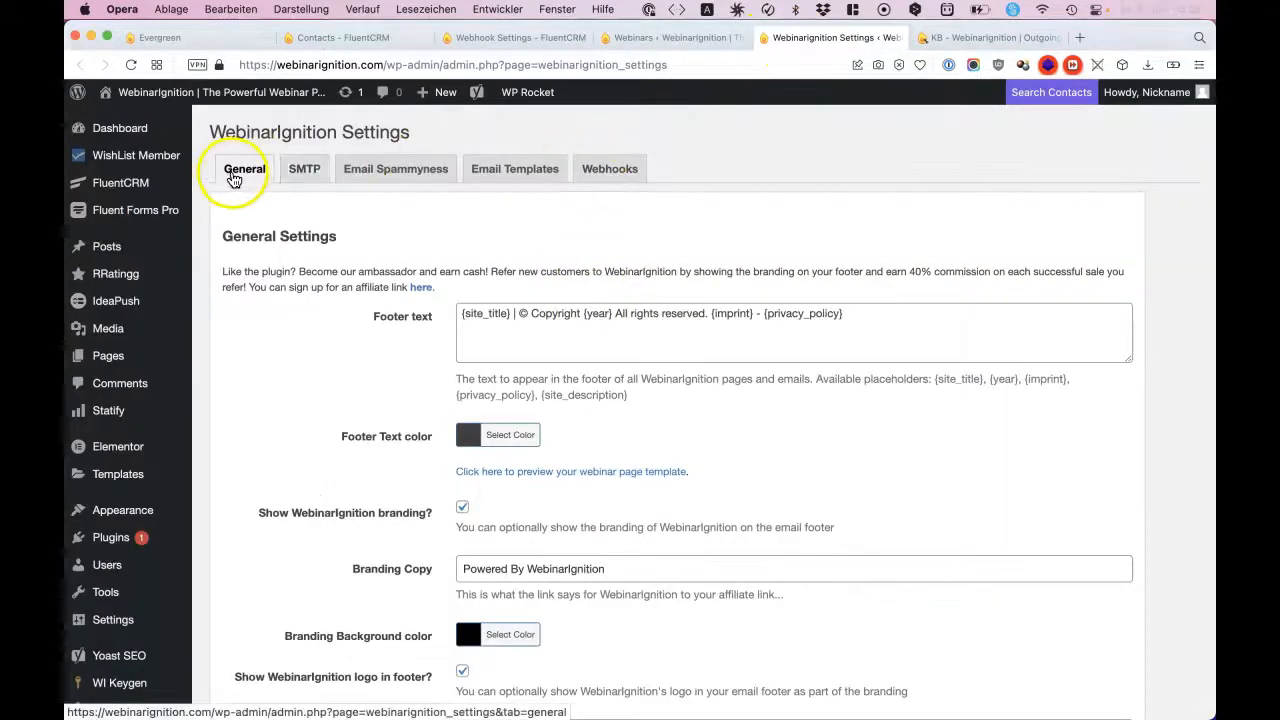
left_click(612, 174)
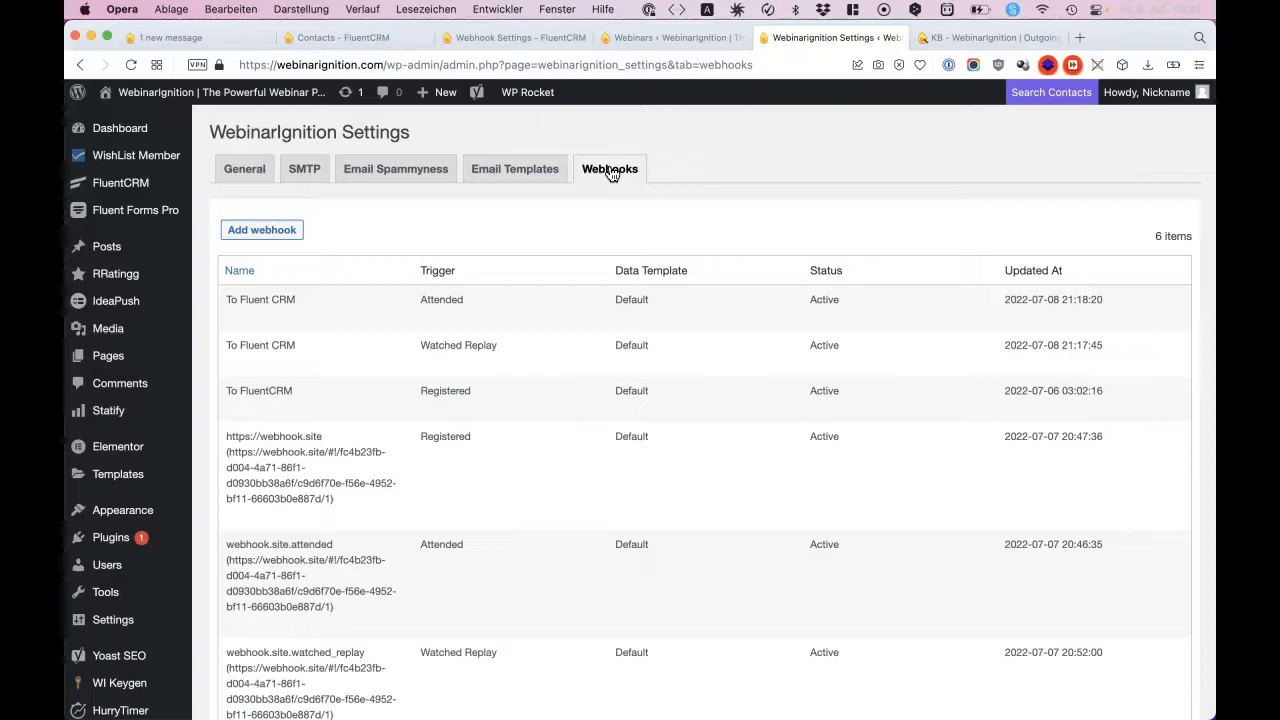
Examine the triggers of the FluentCRM webhooks: Attended, Watched Replay and Registered
double_click(422, 297)
double_click(430, 391)
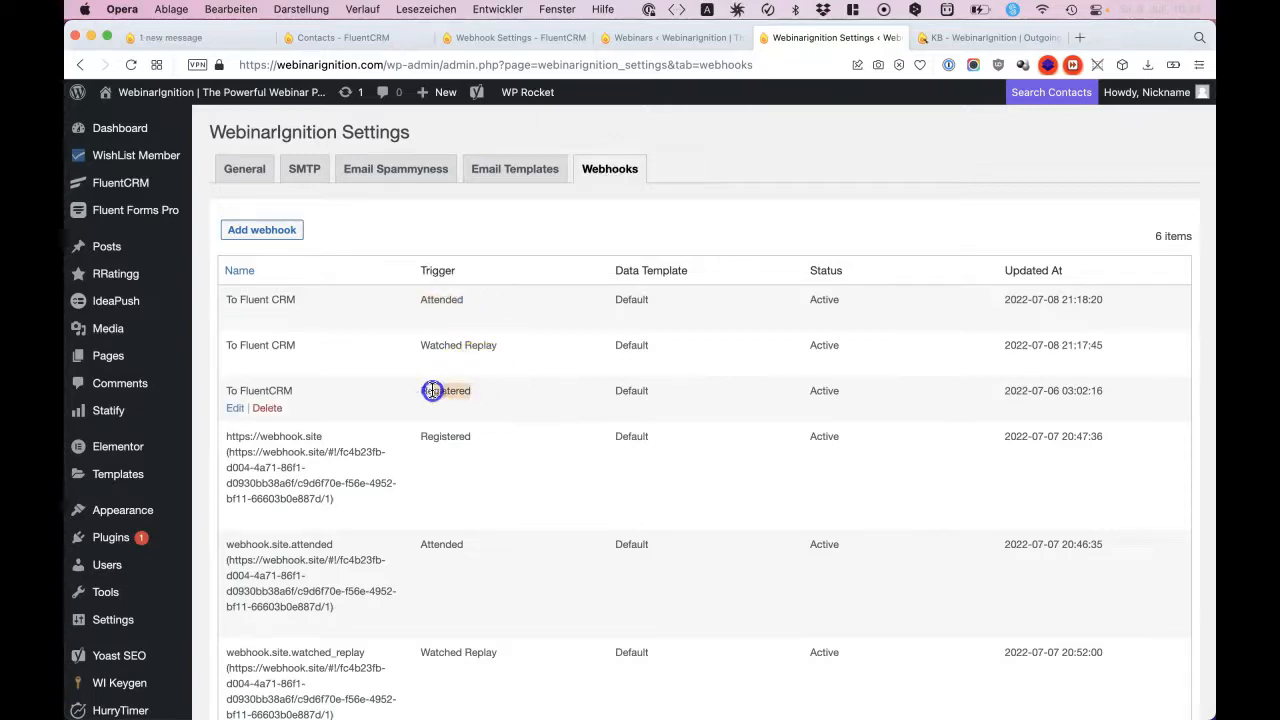
double_click(423, 297)
left_click(466, 343)
triple_click(415, 345)
left_click(412, 344)
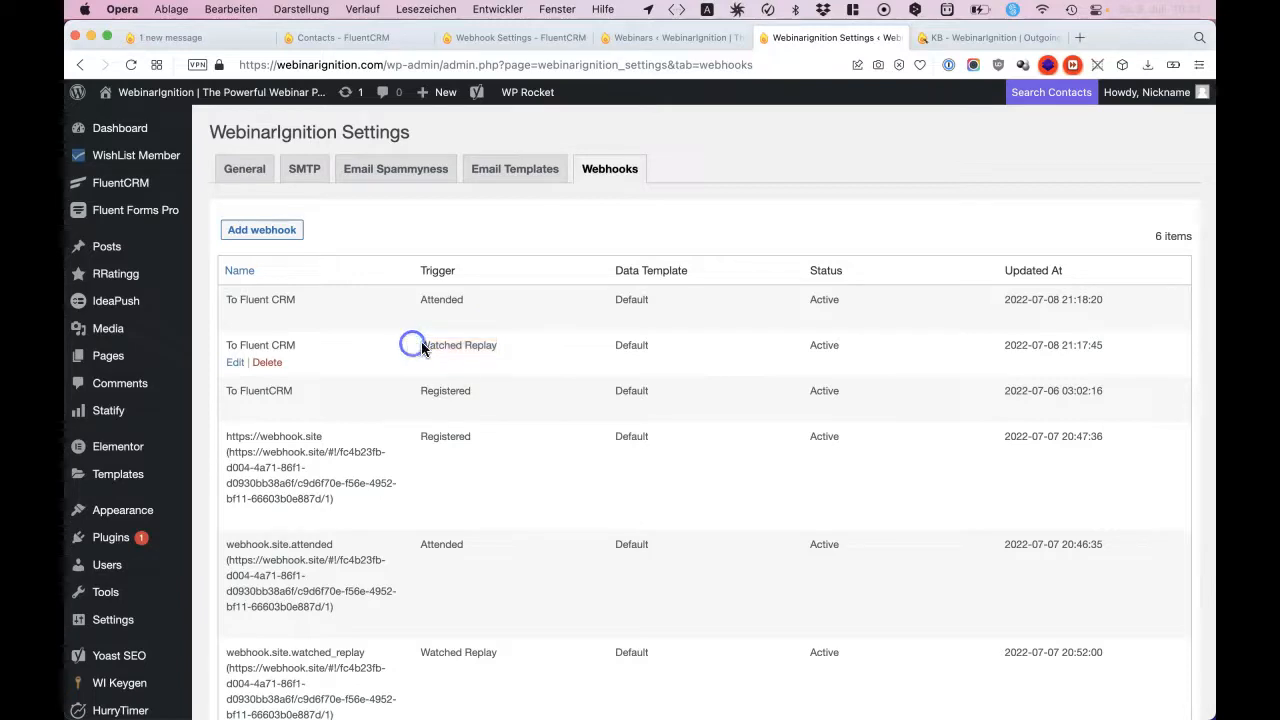
scroll(457, 372, "down", 2)
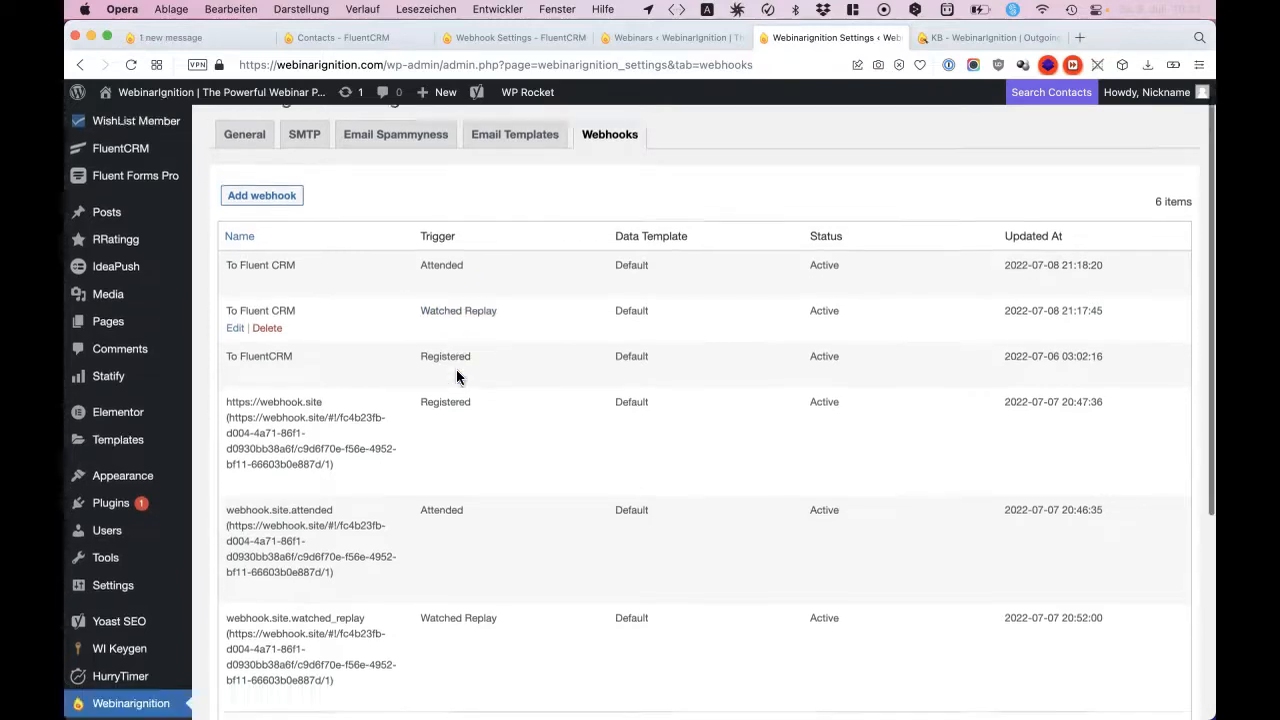
scroll(456, 376, "down", 1)
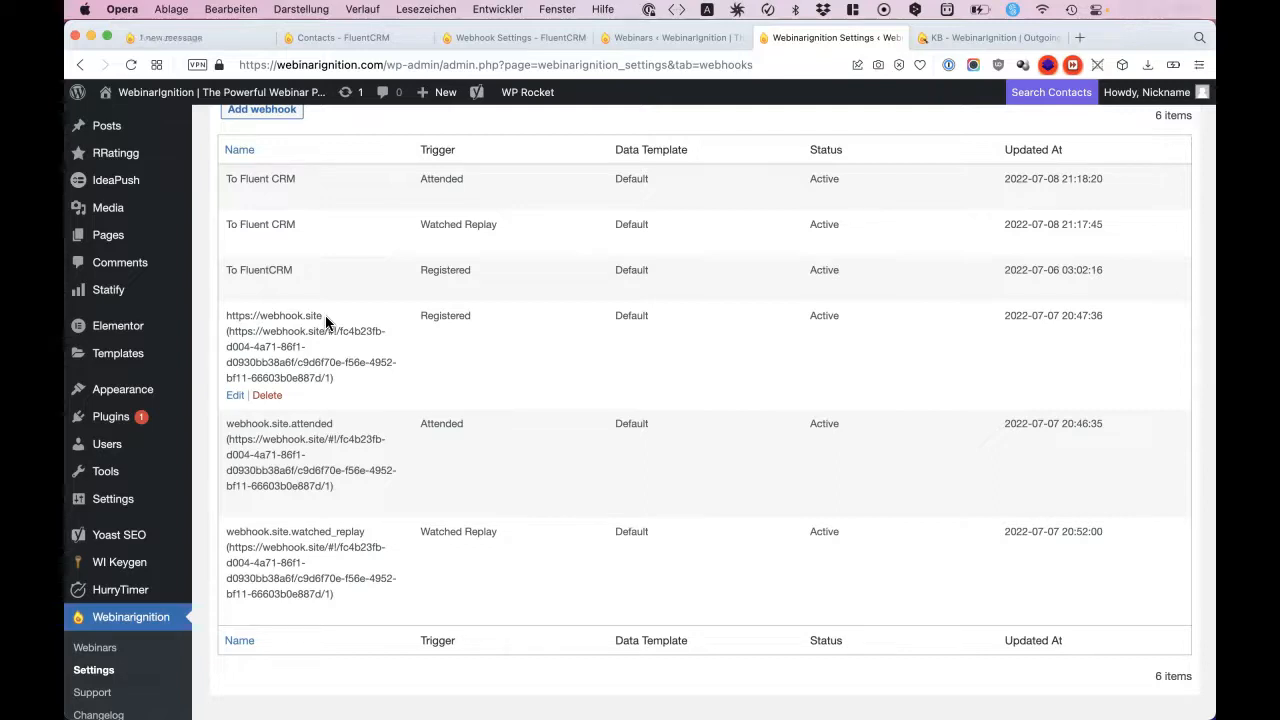
Open the webhook.site address given in the name of the Registered test webhook
left_click_drag(334, 379, 243, 348)
left_click(331, 380)
left_click_drag(331, 378, 232, 337)
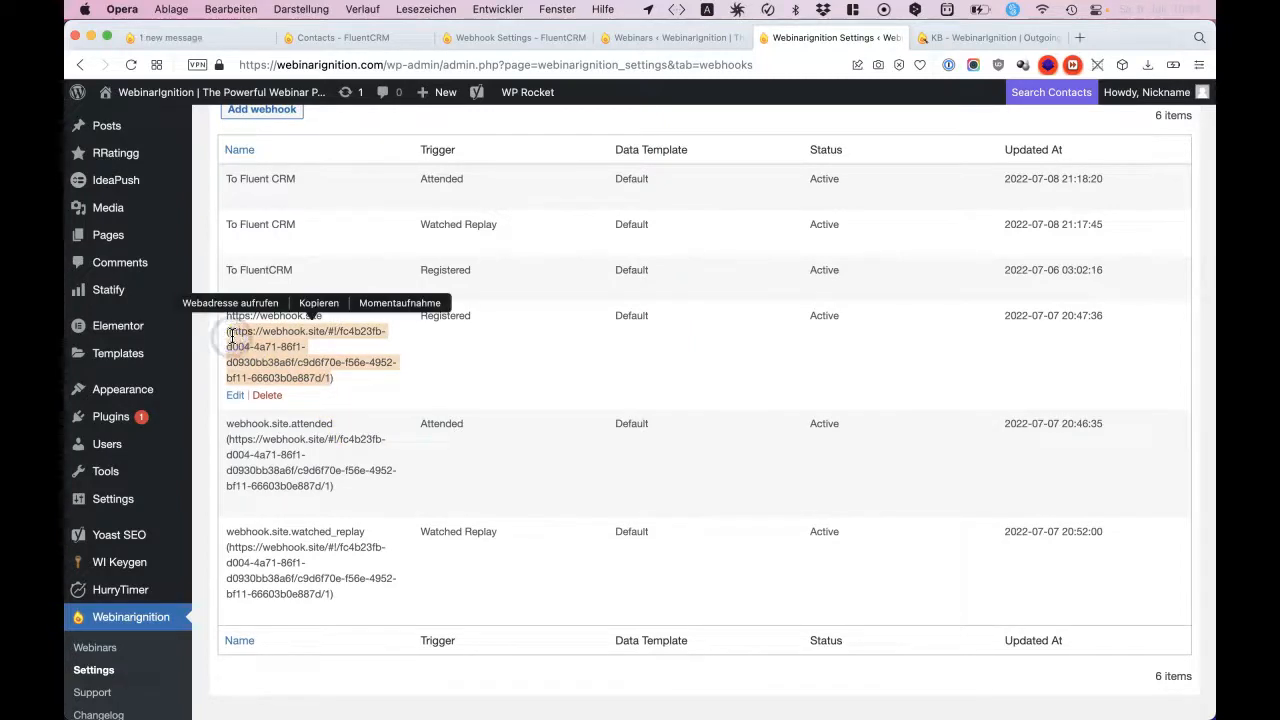
left_click(265, 308)
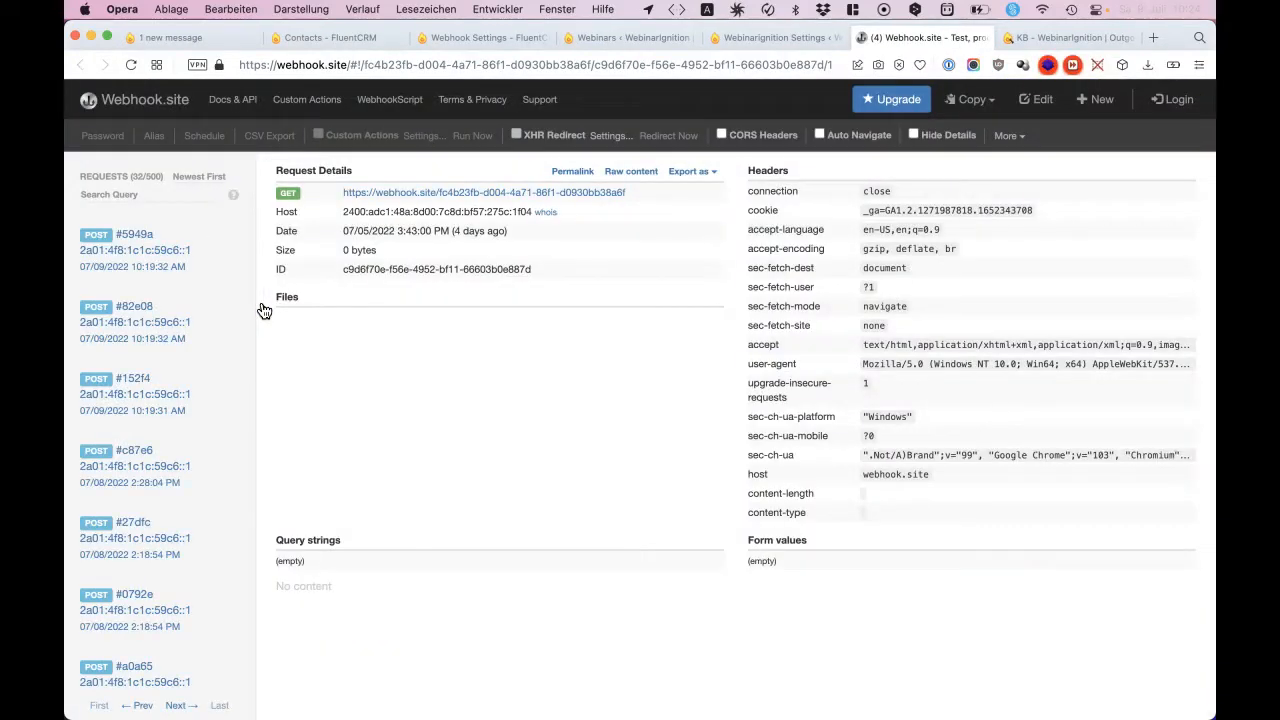
Inspect the x-wi-webhook-trigger header of the three newest requests, #5949a, #82e08 and #152f4, on webhook.site
left_click(180, 268)
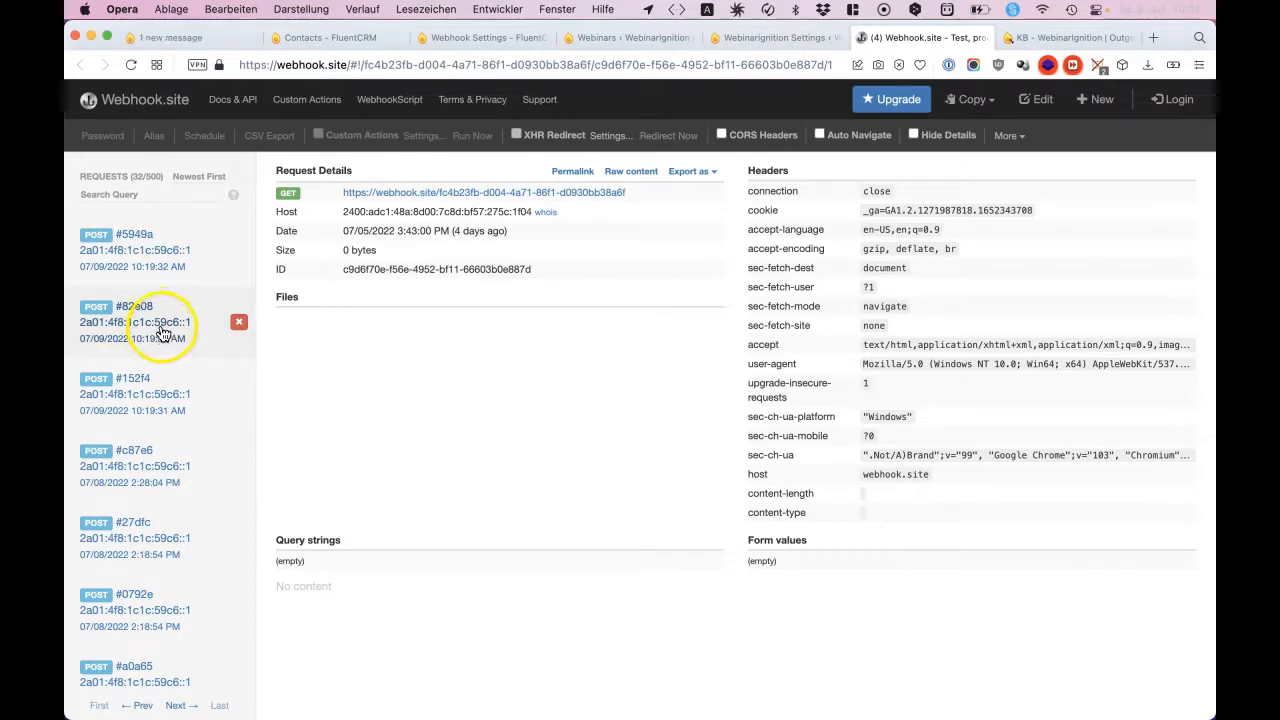
left_click(157, 268)
double_click(900, 316)
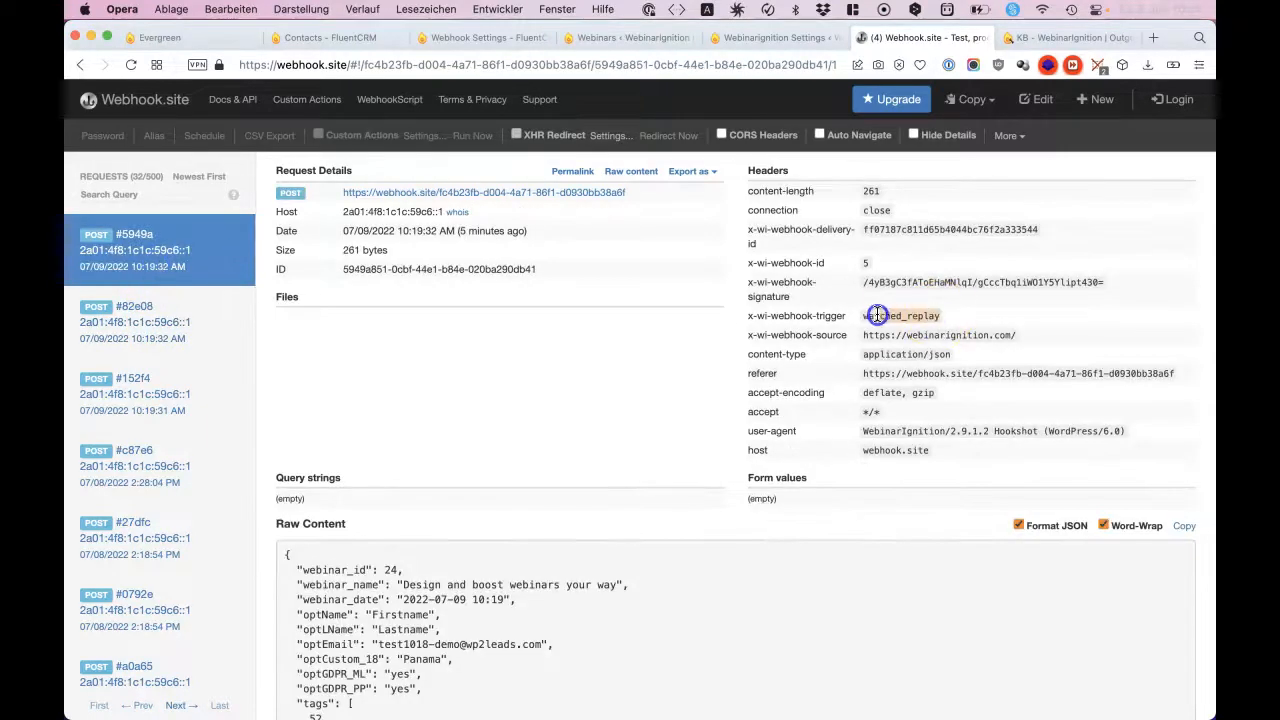
left_click(166, 322)
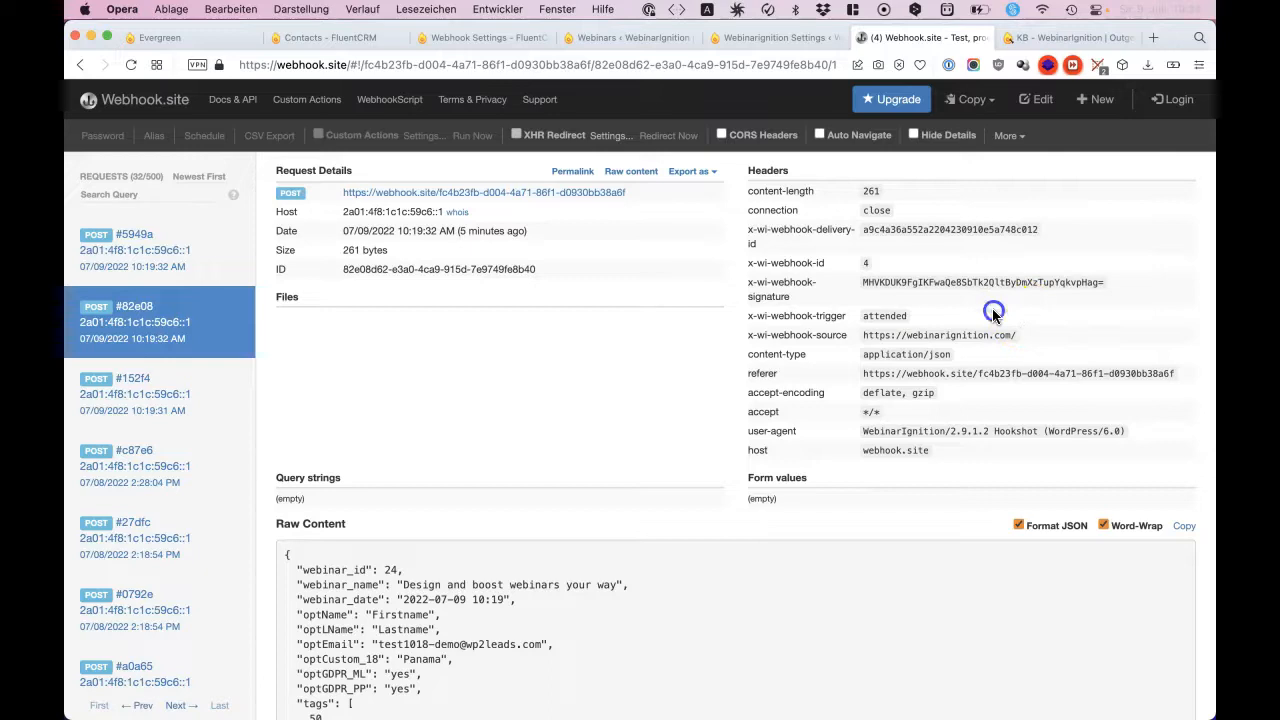
left_click_drag(993, 314, 855, 318)
left_click(135, 398)
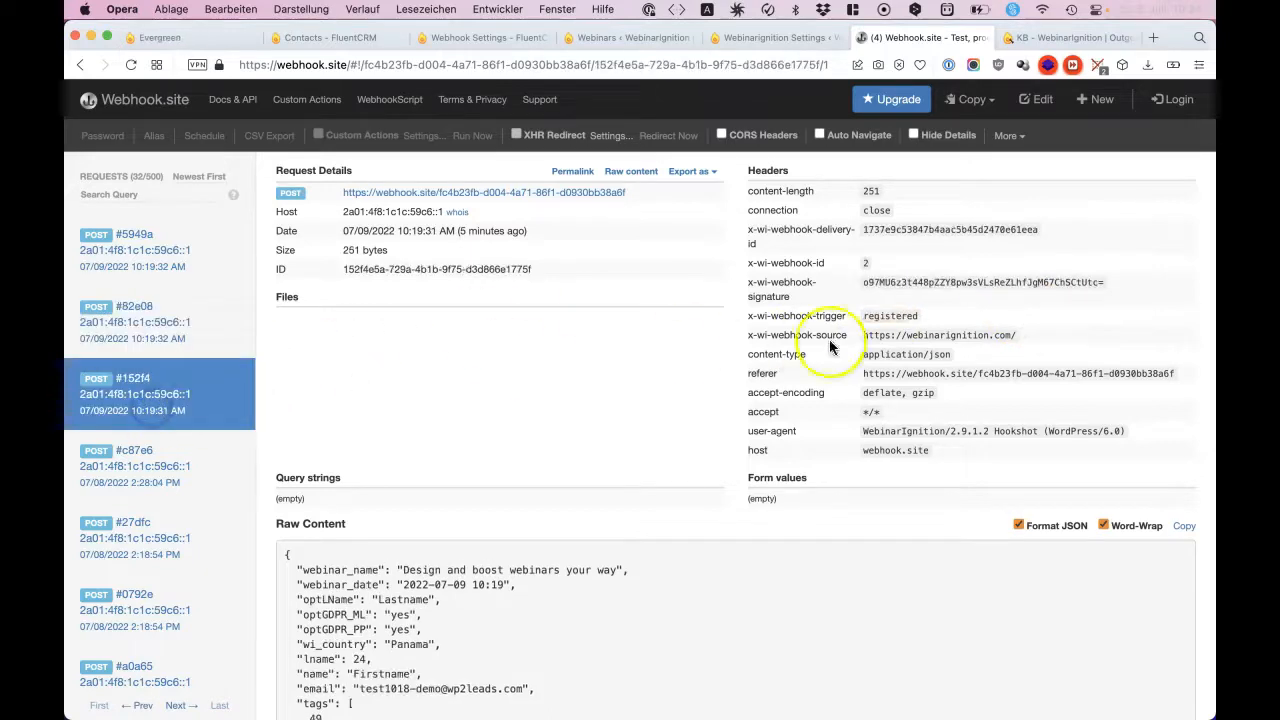
double_click(875, 314)
Examine the raw JSON content of request #152f4, including the optLName and optGDPR entries
scroll(875, 314, "down", 2)
left_click(285, 488)
left_click_drag(283, 485, 371, 680)
left_click(372, 682)
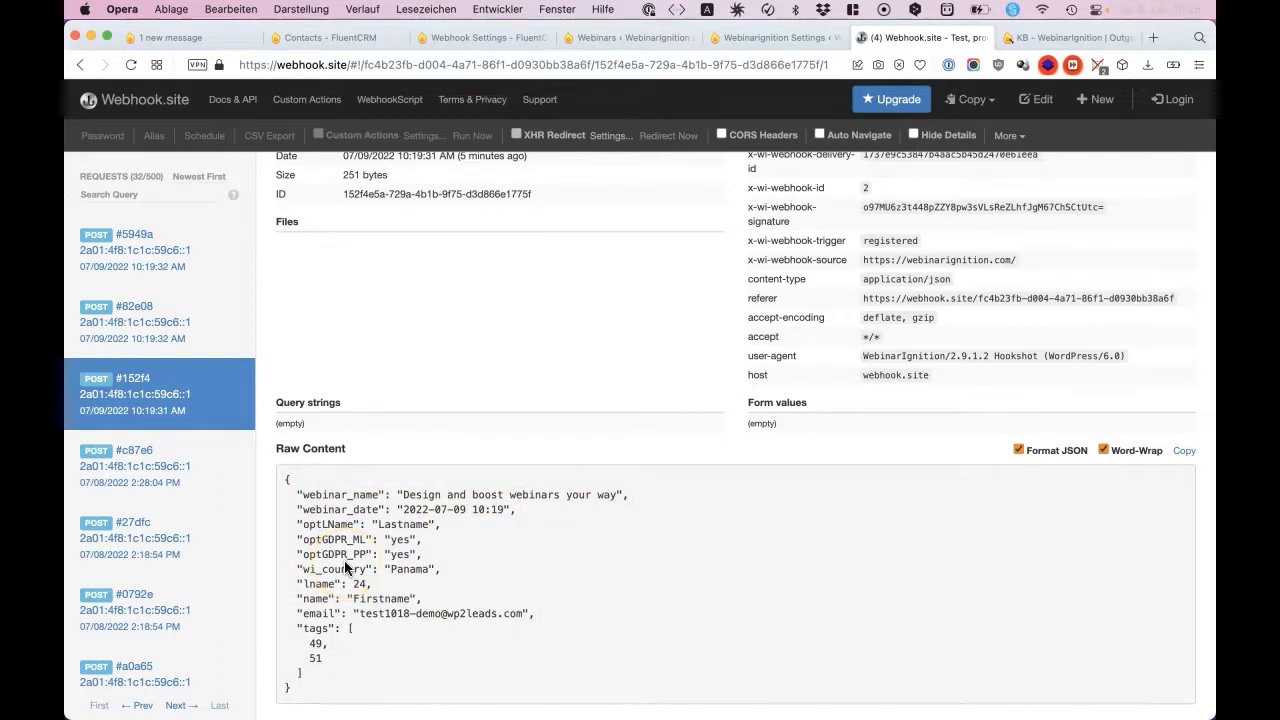
left_click_drag(318, 531, 295, 531)
left_click_drag(455, 549, 303, 547)
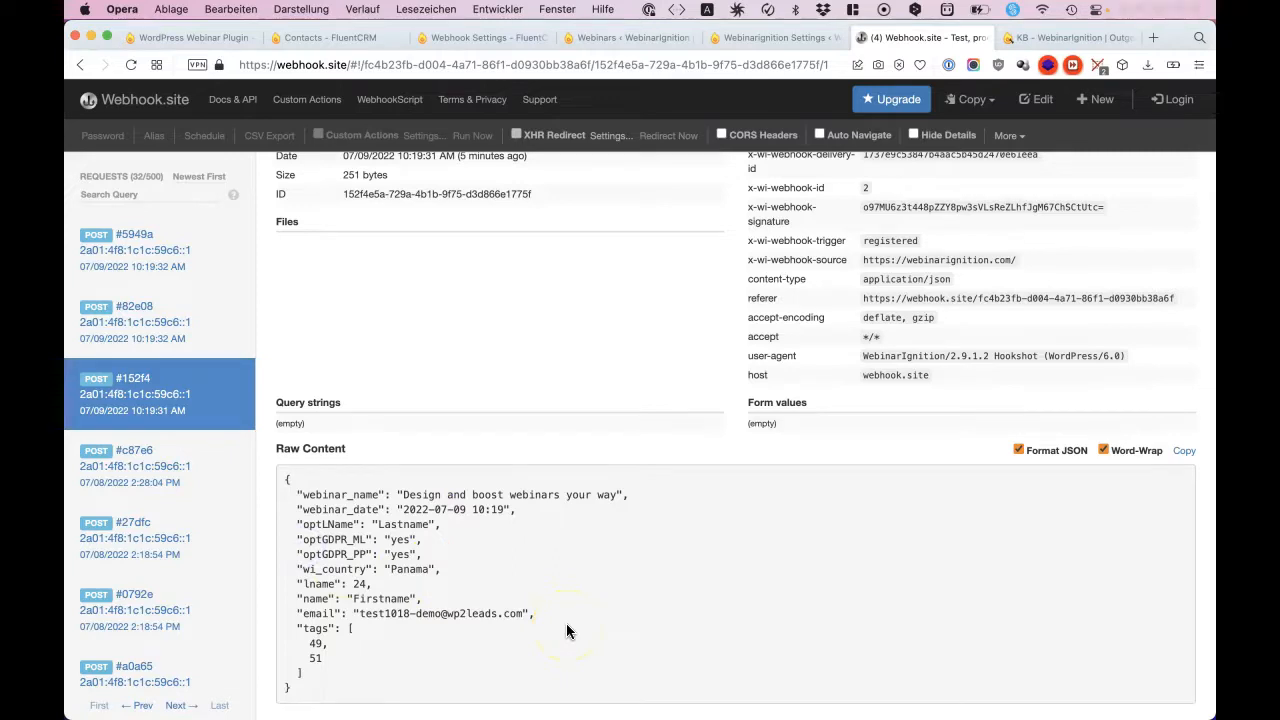
Check the email and name entries in the raw content, and return to the FluentCRM webhook's contact field keys
left_click_drag(300, 614, 340, 616)
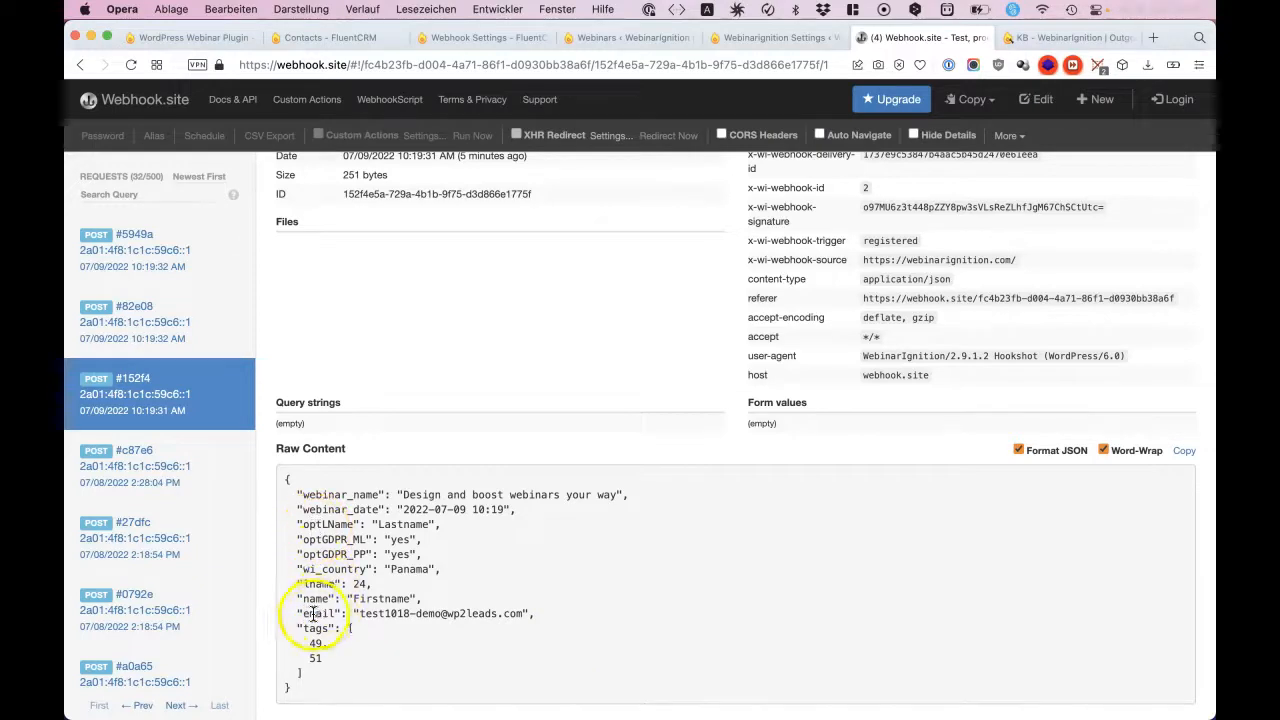
left_click_drag(301, 613, 529, 619)
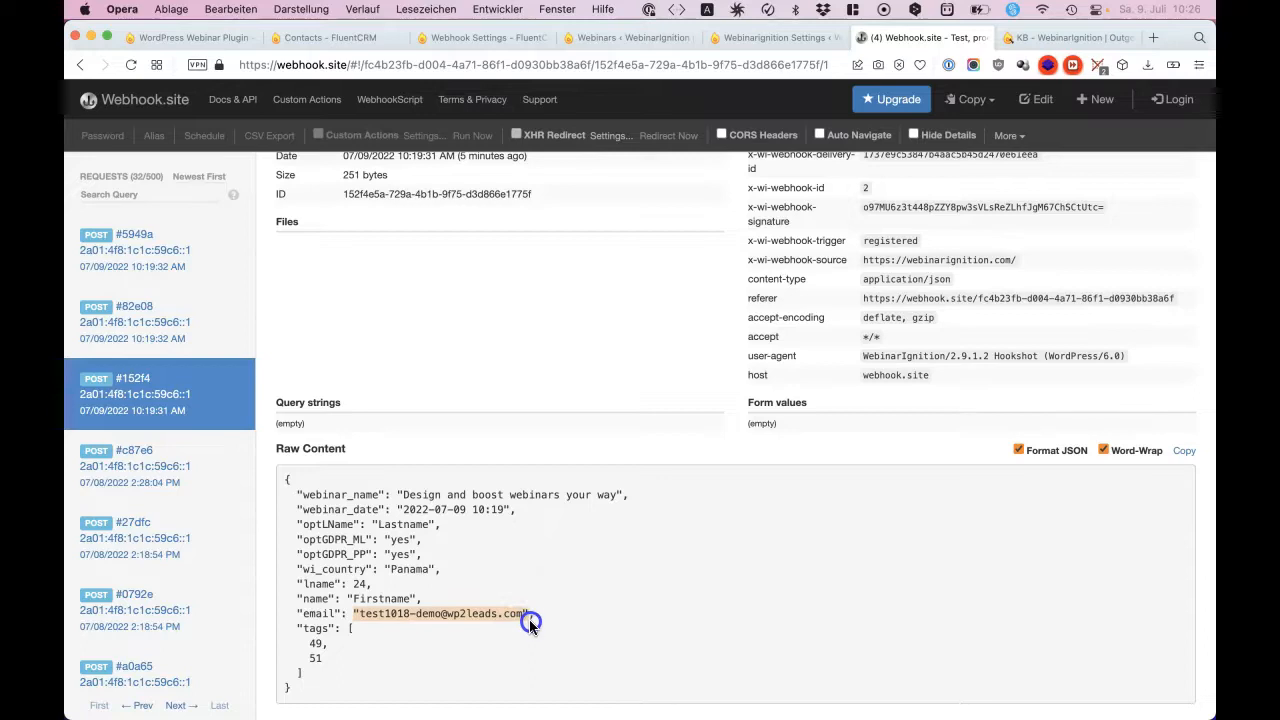
left_click(532, 621)
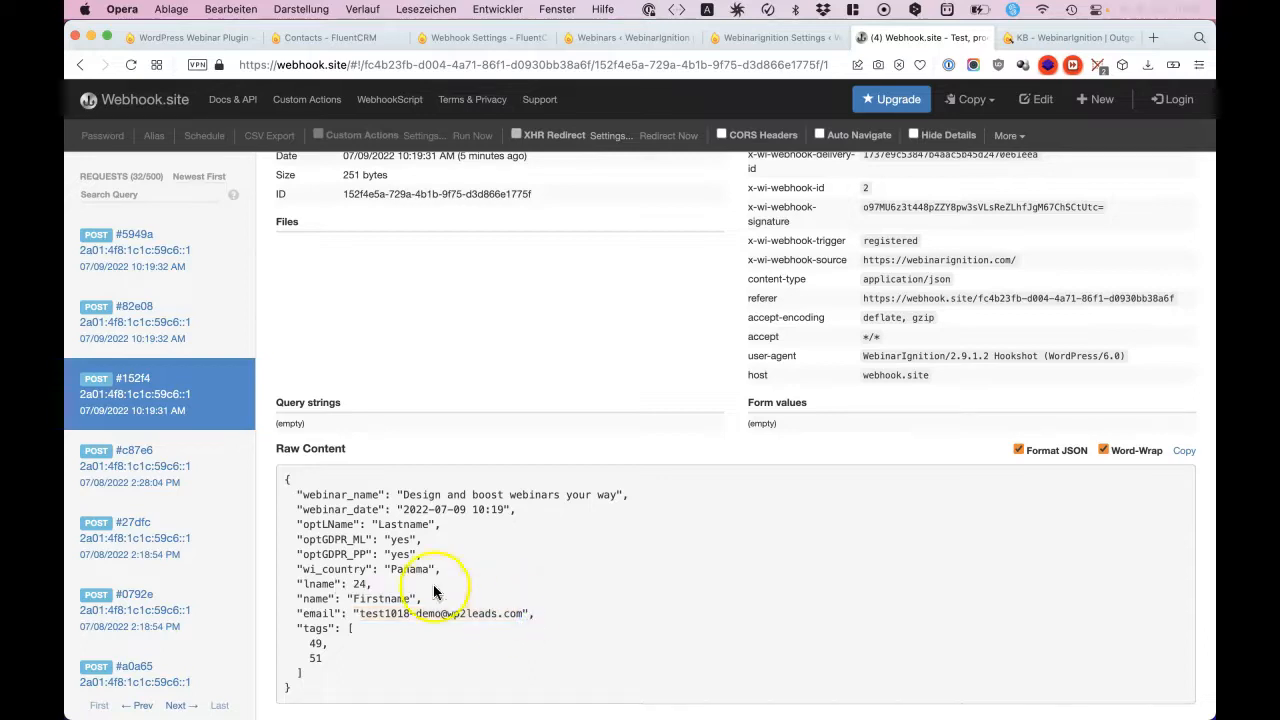
double_click(317, 599)
left_click_drag(394, 598, 440, 602)
left_click(440, 602)
left_click(520, 40)
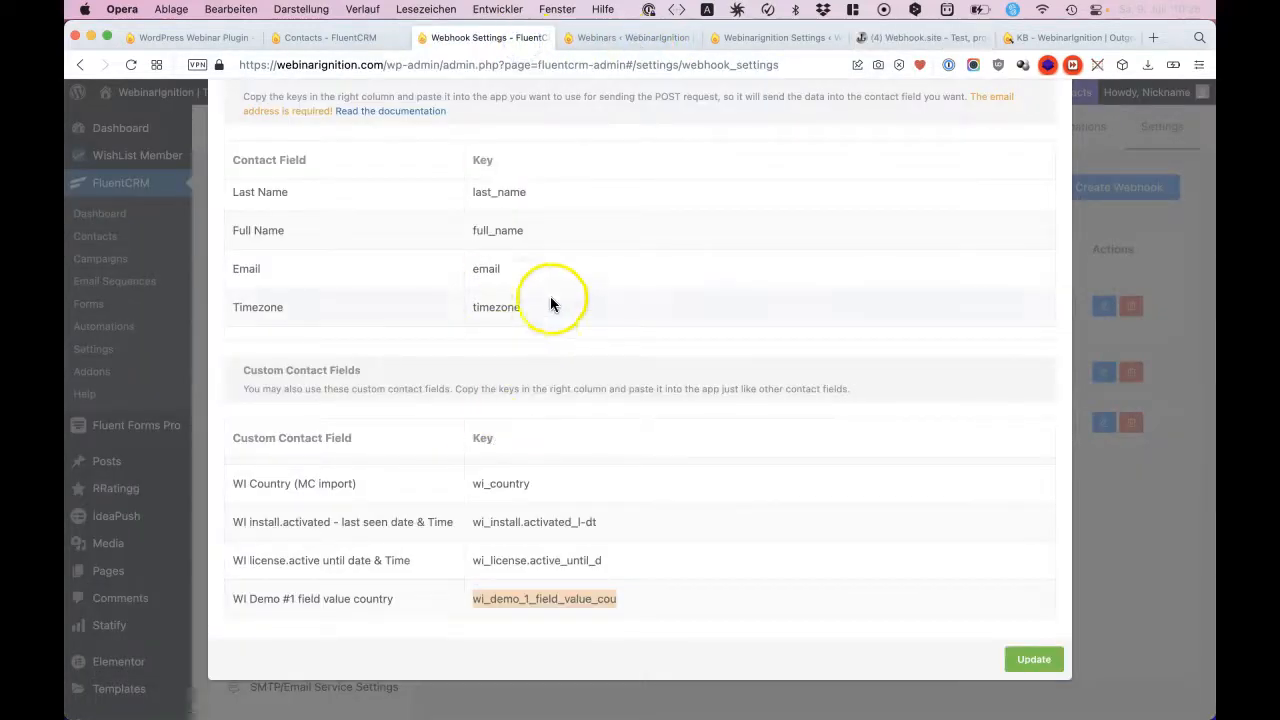
Examine the email, name and address keys among the FluentCRM webhook's contact fields
left_click(508, 270)
left_click_drag(470, 268, 468, 267)
left_click(562, 272)
scroll(562, 272, "down", 2)
scroll(562, 277, "down", 5)
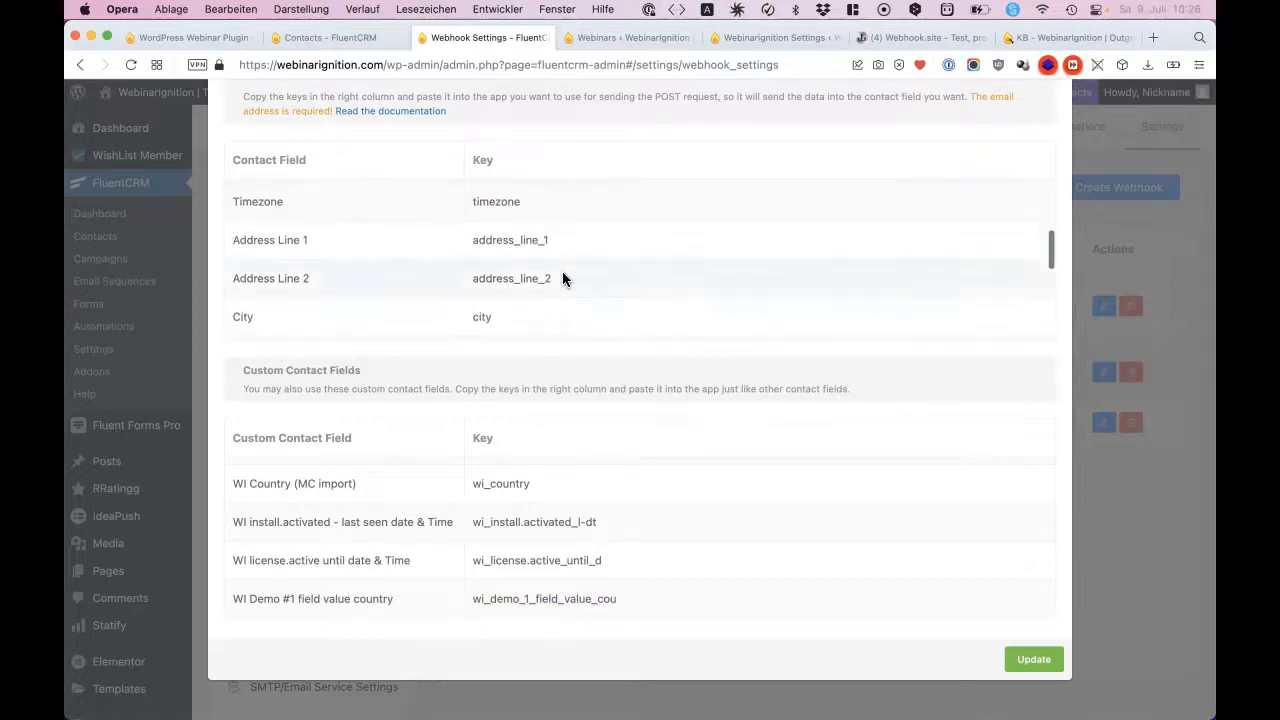
scroll(540, 295, "up", 8)
left_click(518, 310)
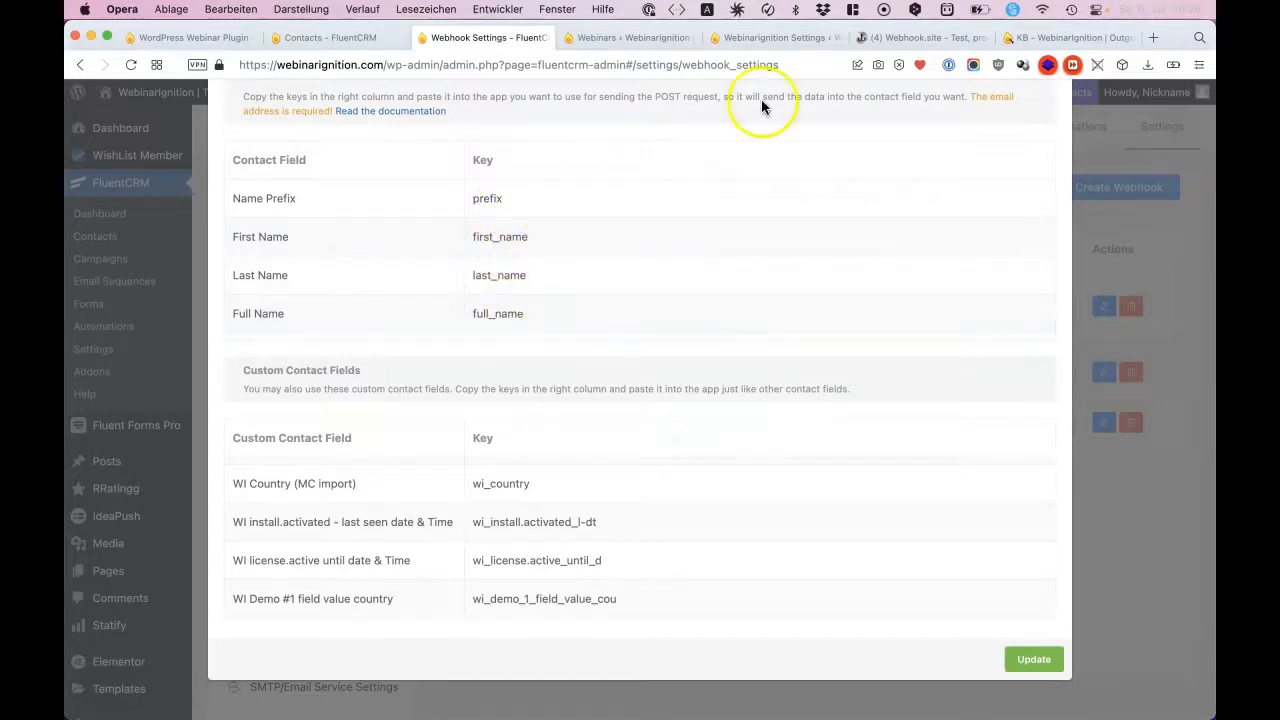
Check the name entry in request #152f4's raw content on webhook.site alongside WebinarIgnition's webhook list
left_click(893, 38)
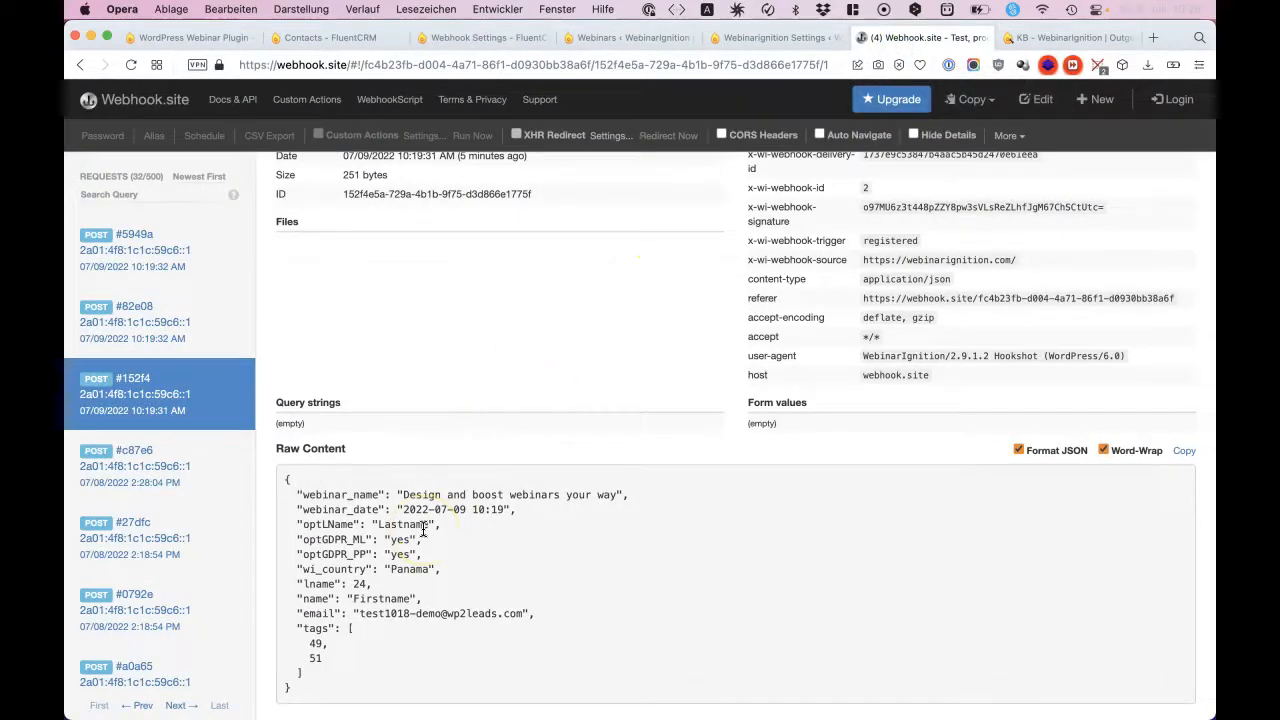
double_click(317, 598)
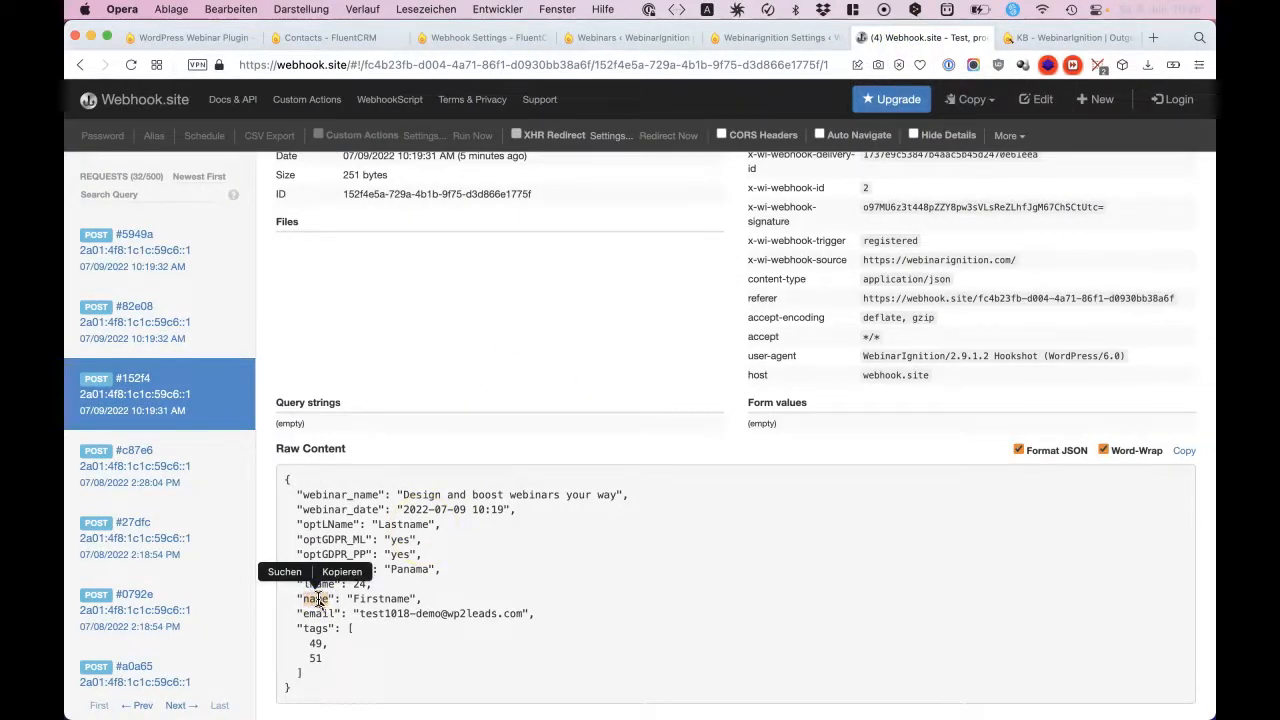
key("super+c")
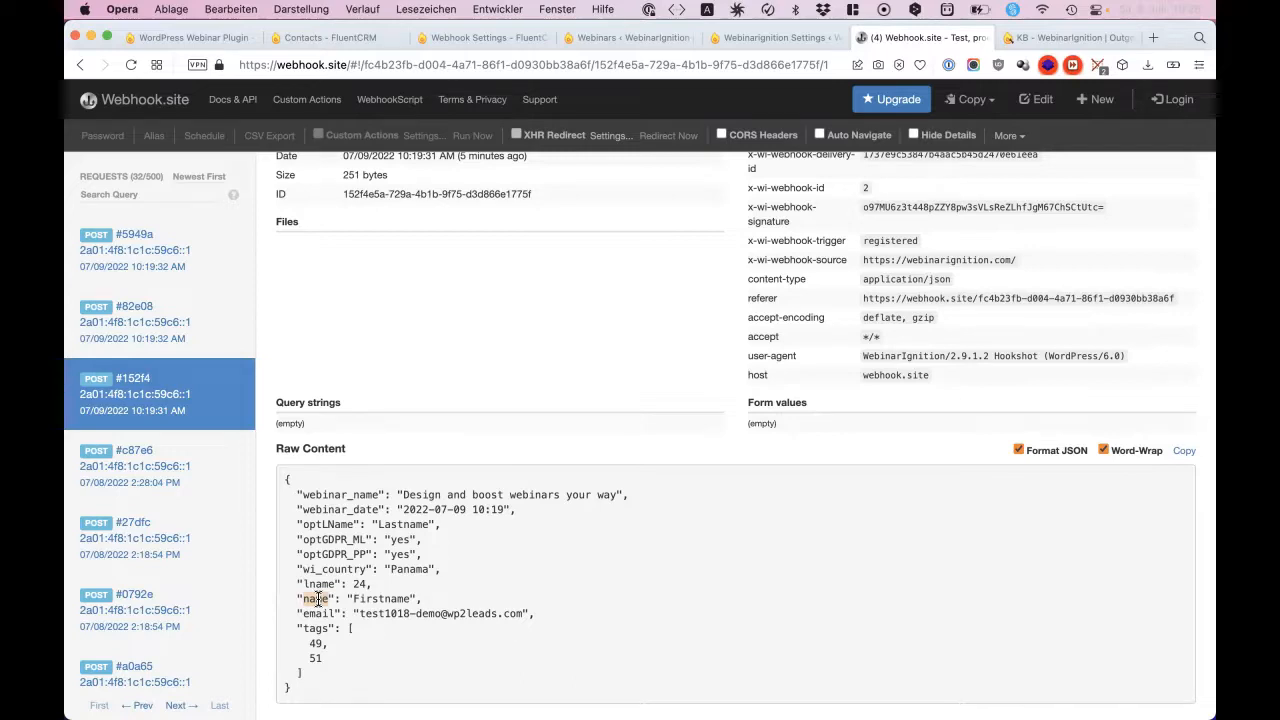
left_click(773, 45)
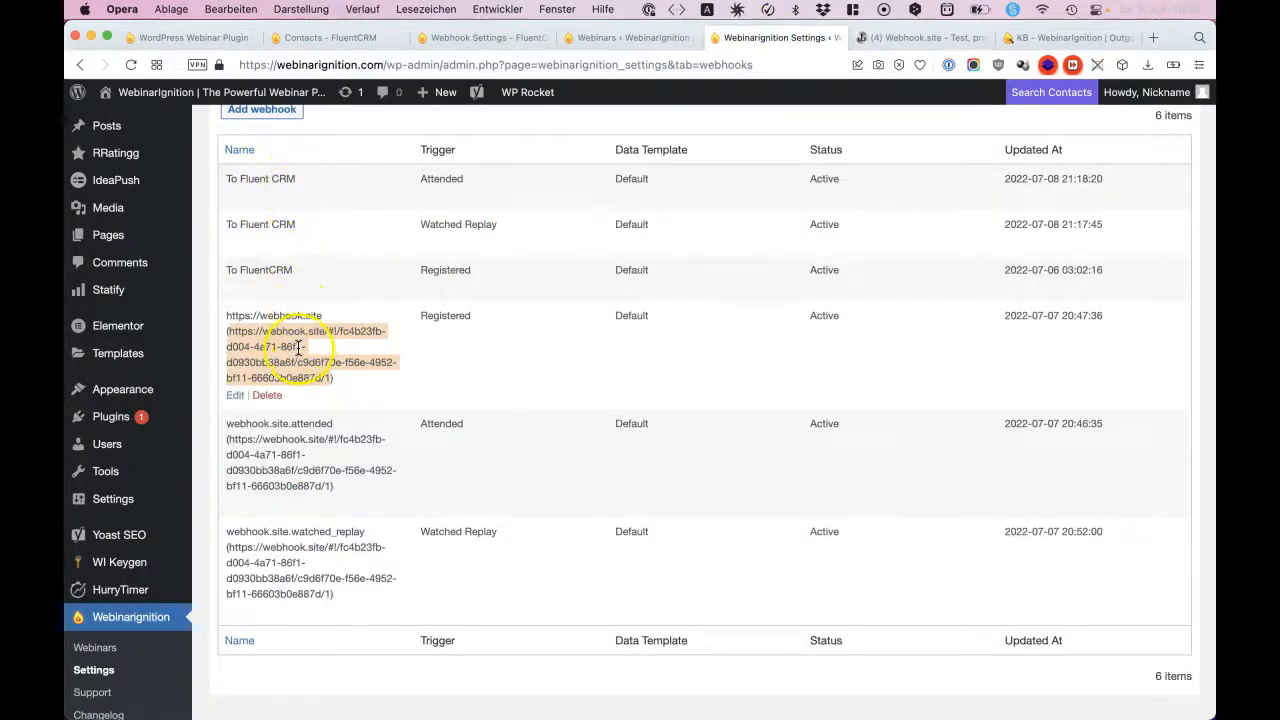
left_click(910, 38)
left_click(309, 598)
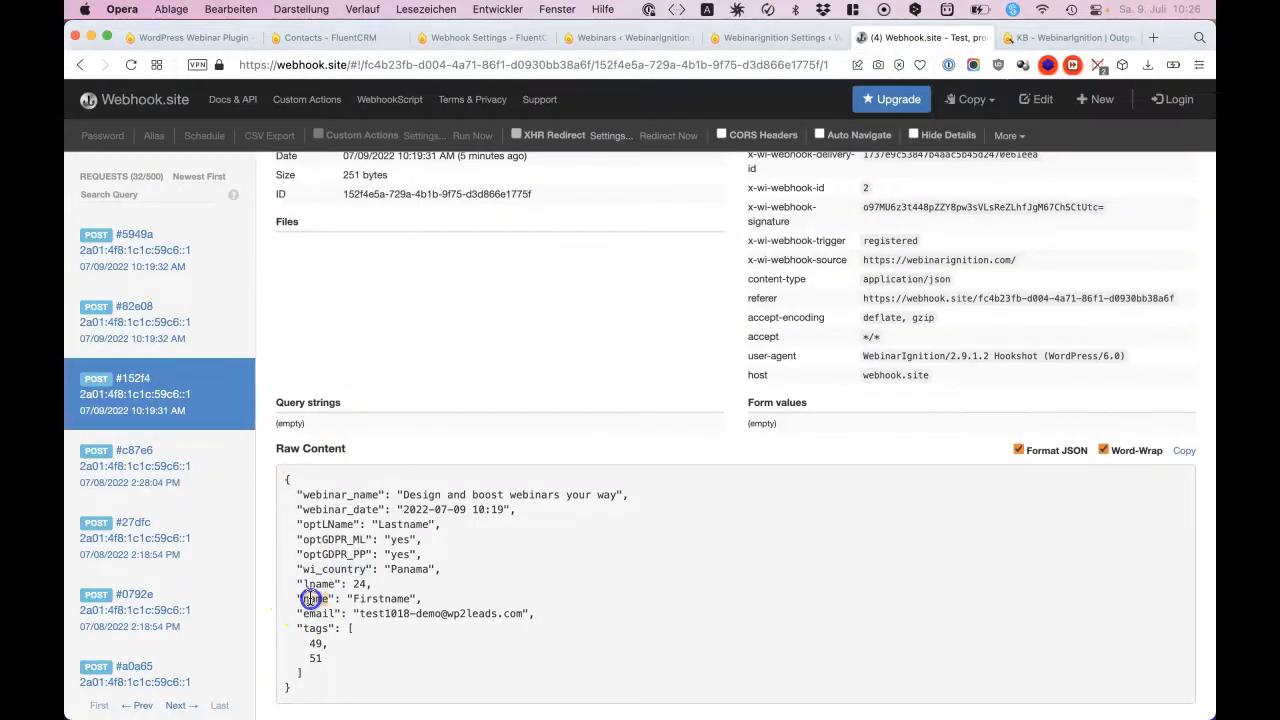
Open the To FluentCRM webhook with the Registered trigger for editing in the WebinarIgnition settings
left_click(771, 44)
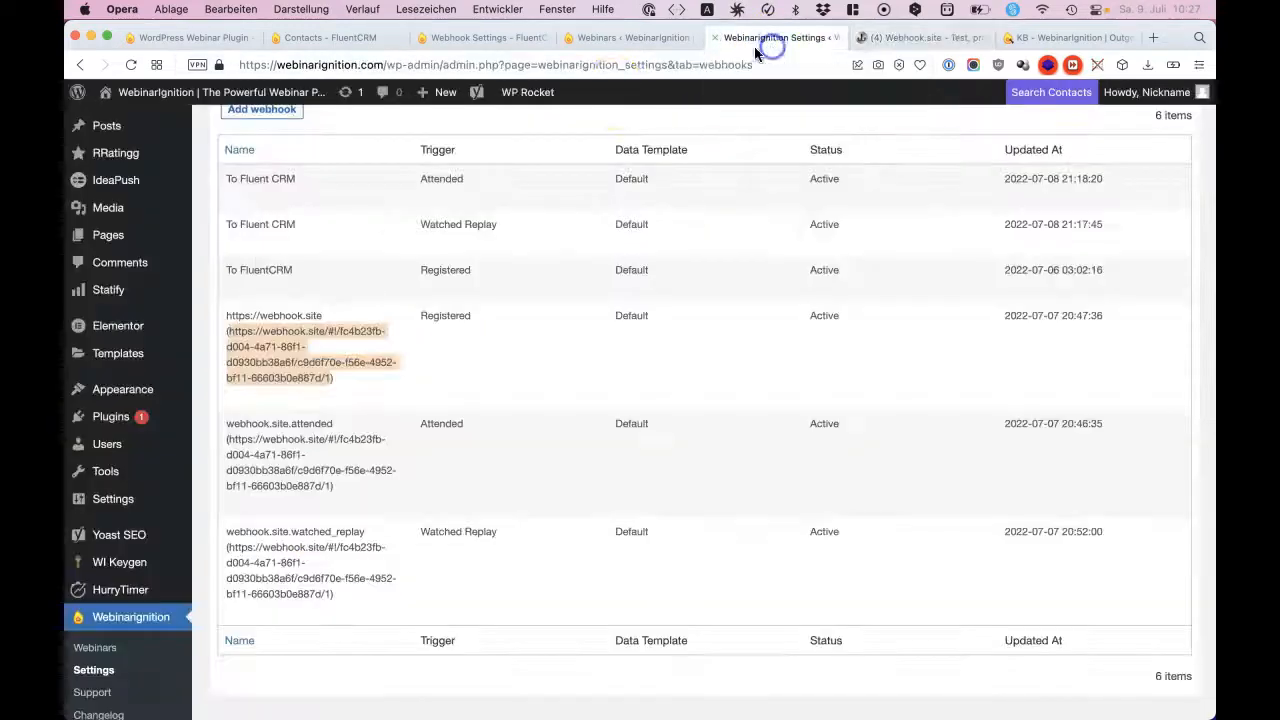
left_click(207, 254)
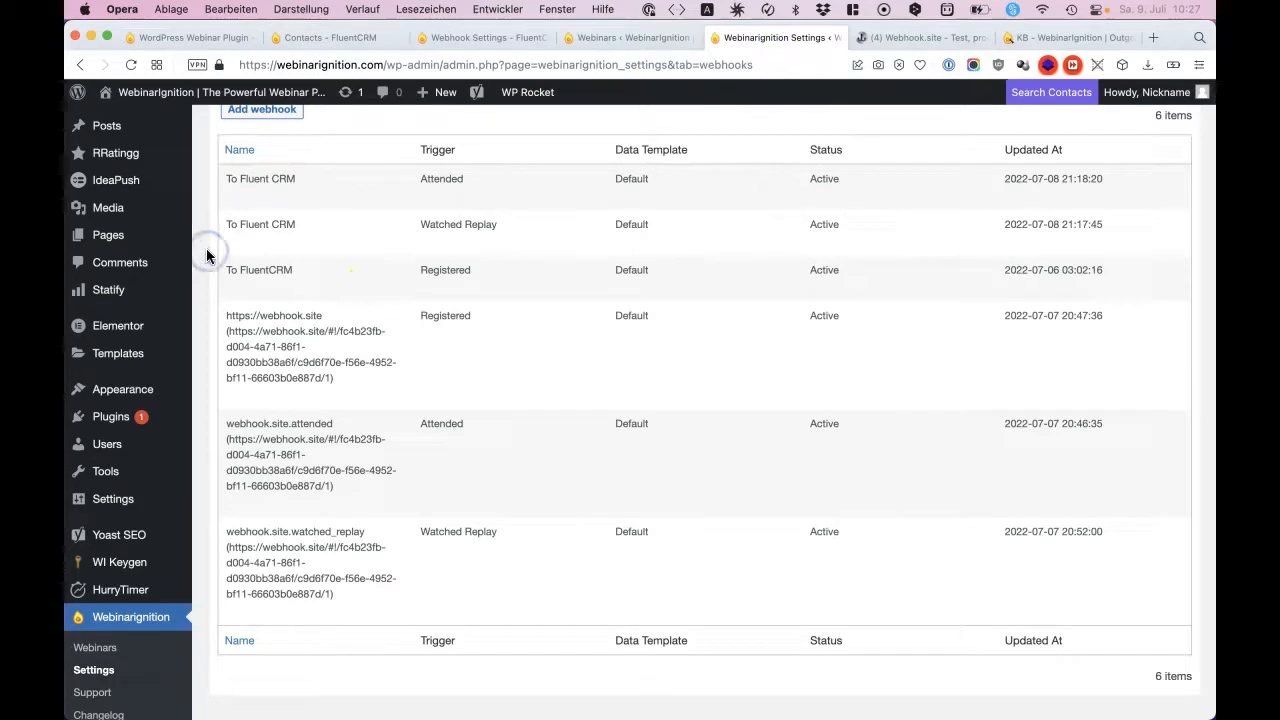
mouse_move(270, 266)
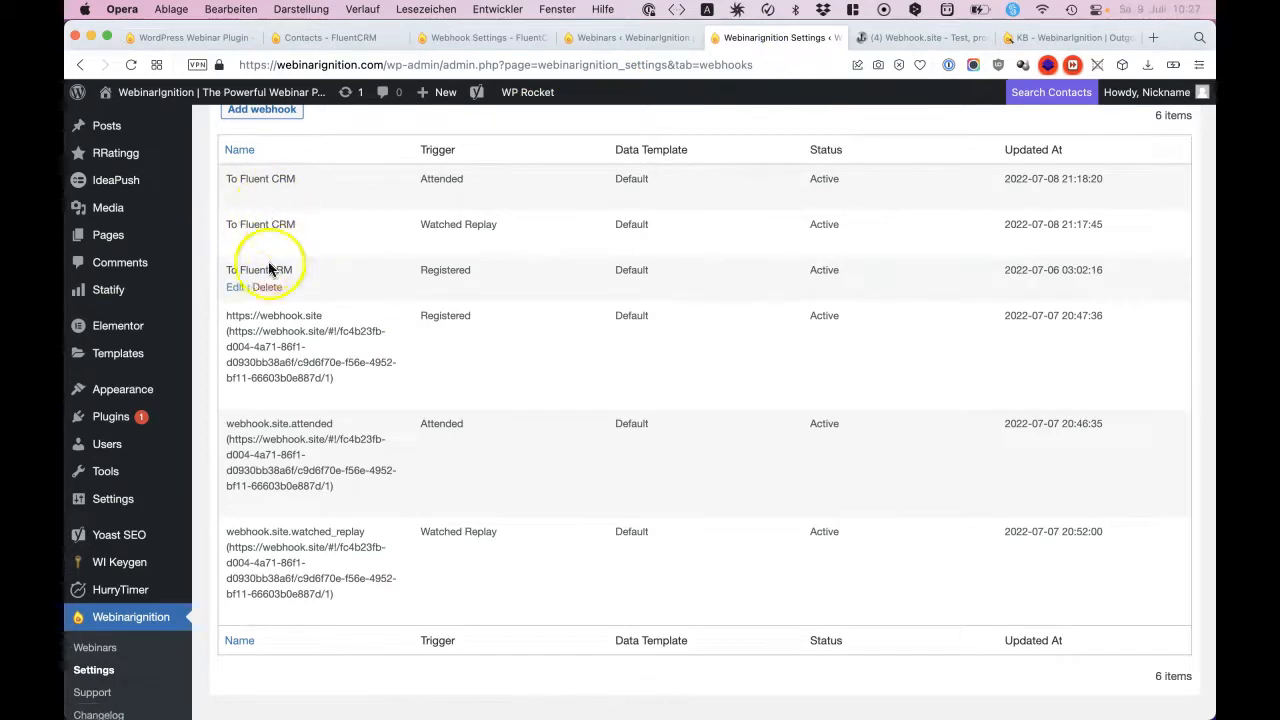
left_click(235, 290)
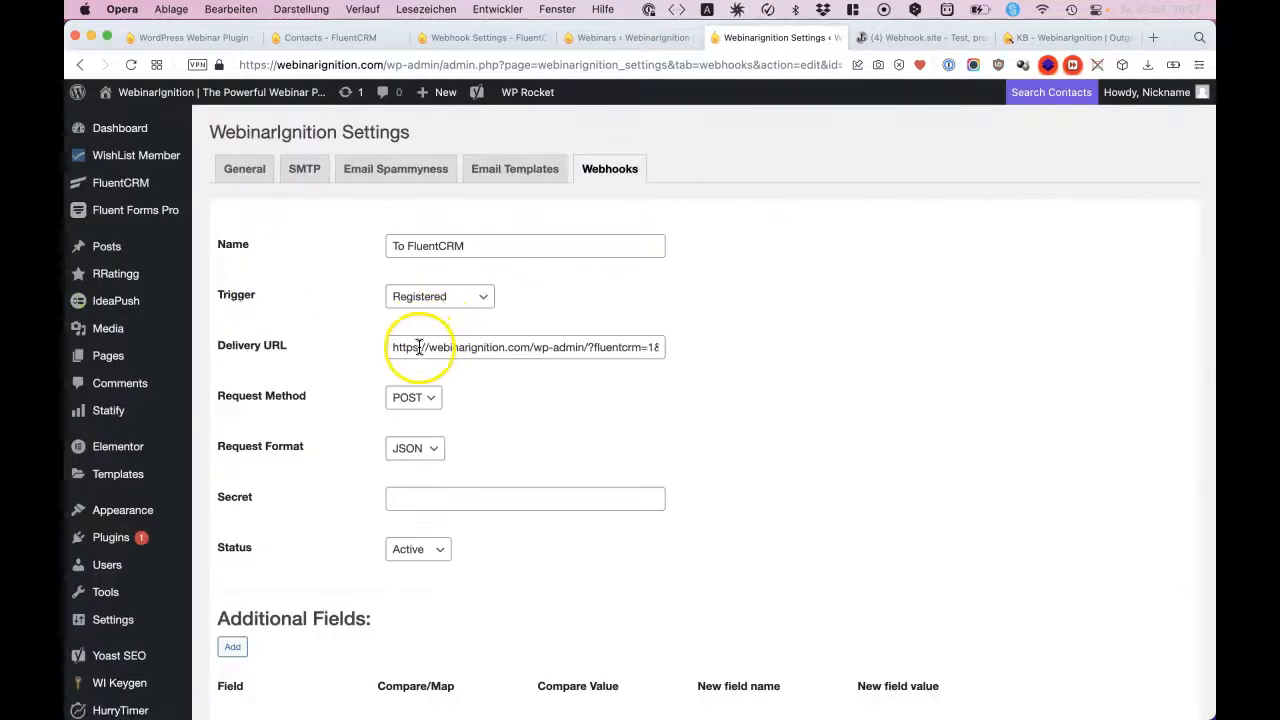
Inspect the full Delivery URL of the To FluentCRM webhook
triple_click(418, 347)
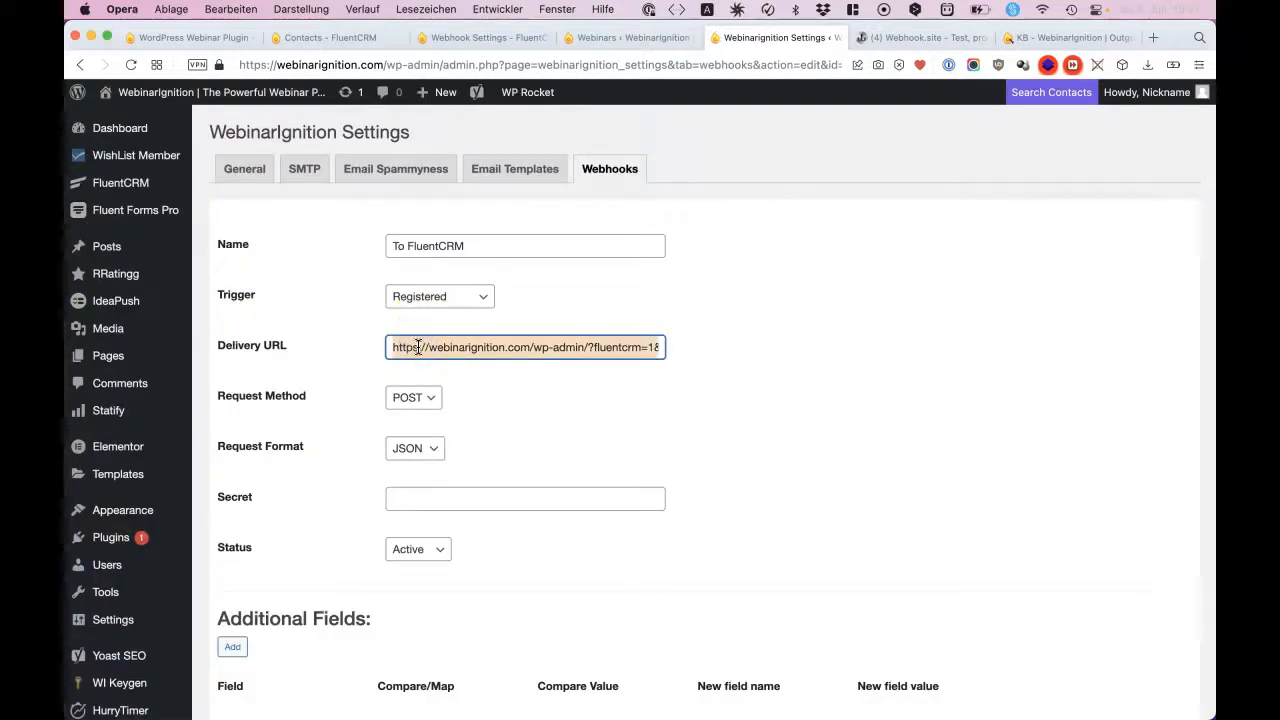
scroll(546, 348, "right", 4)
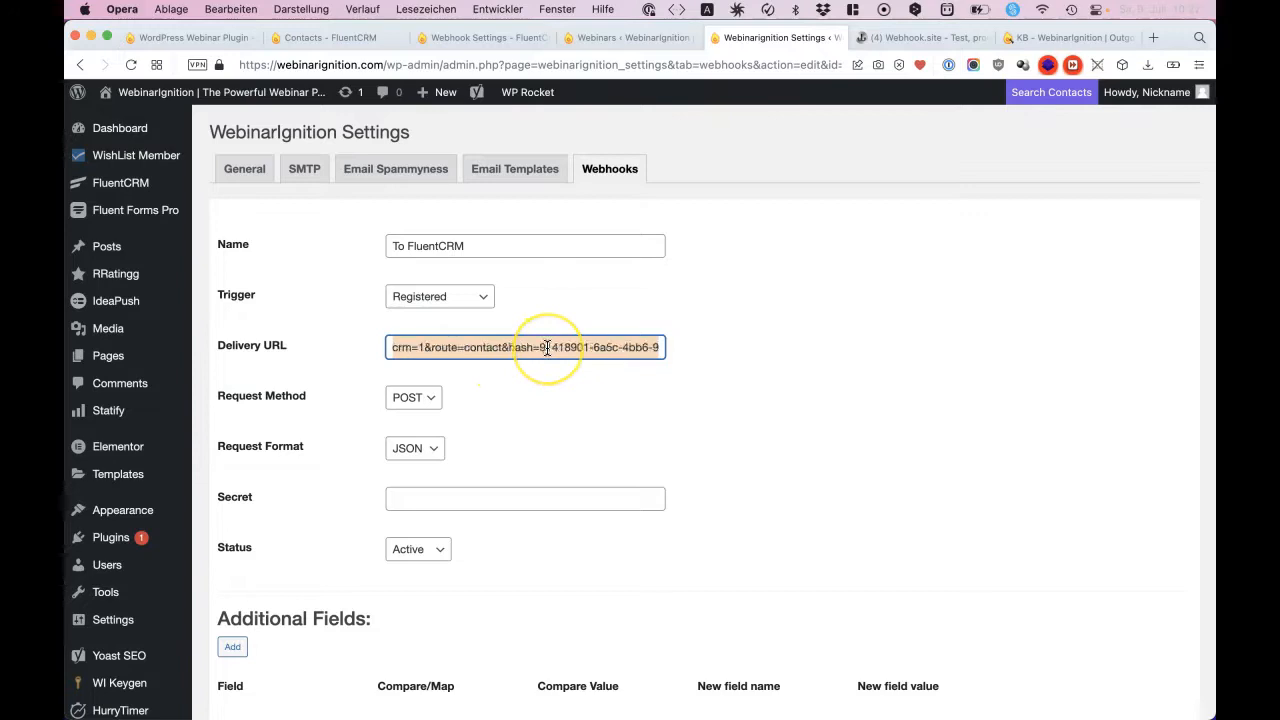
scroll(547, 348, "left", 4)
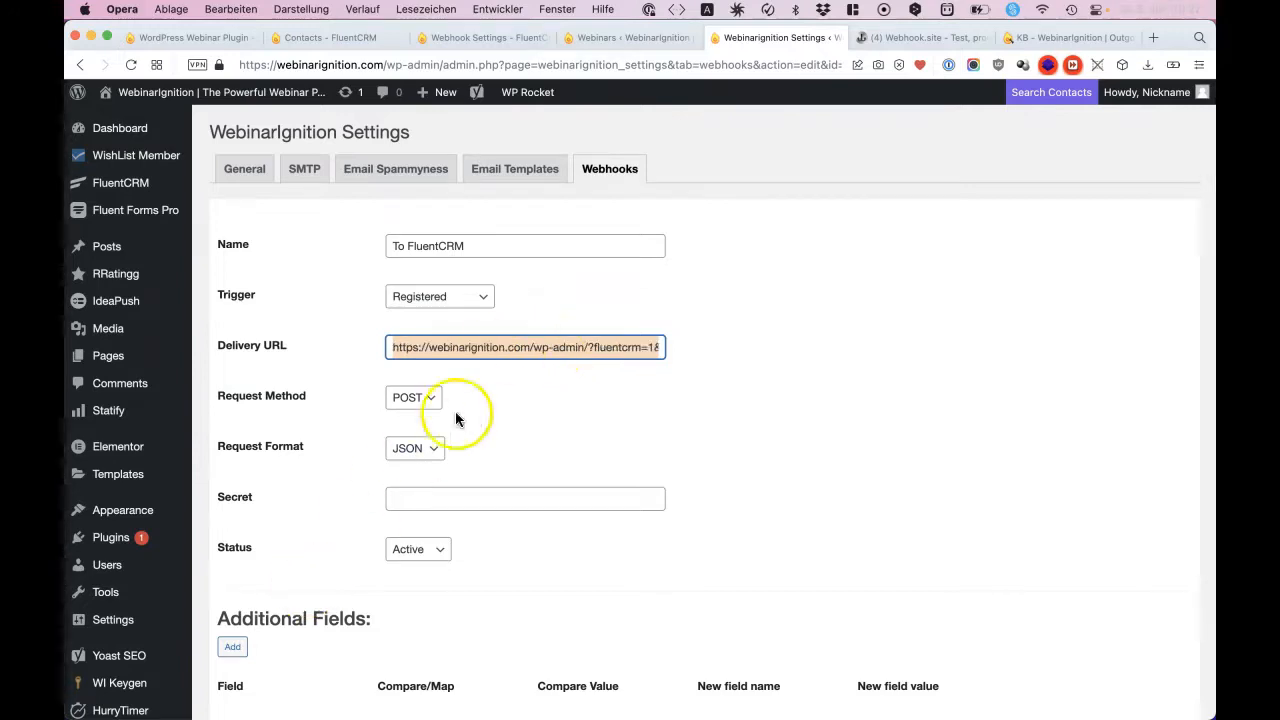
left_click(469, 441)
Examine the Compare/Map options of the optName and webinar_id rows under Additional Fields
scroll(469, 441, "down", 5)
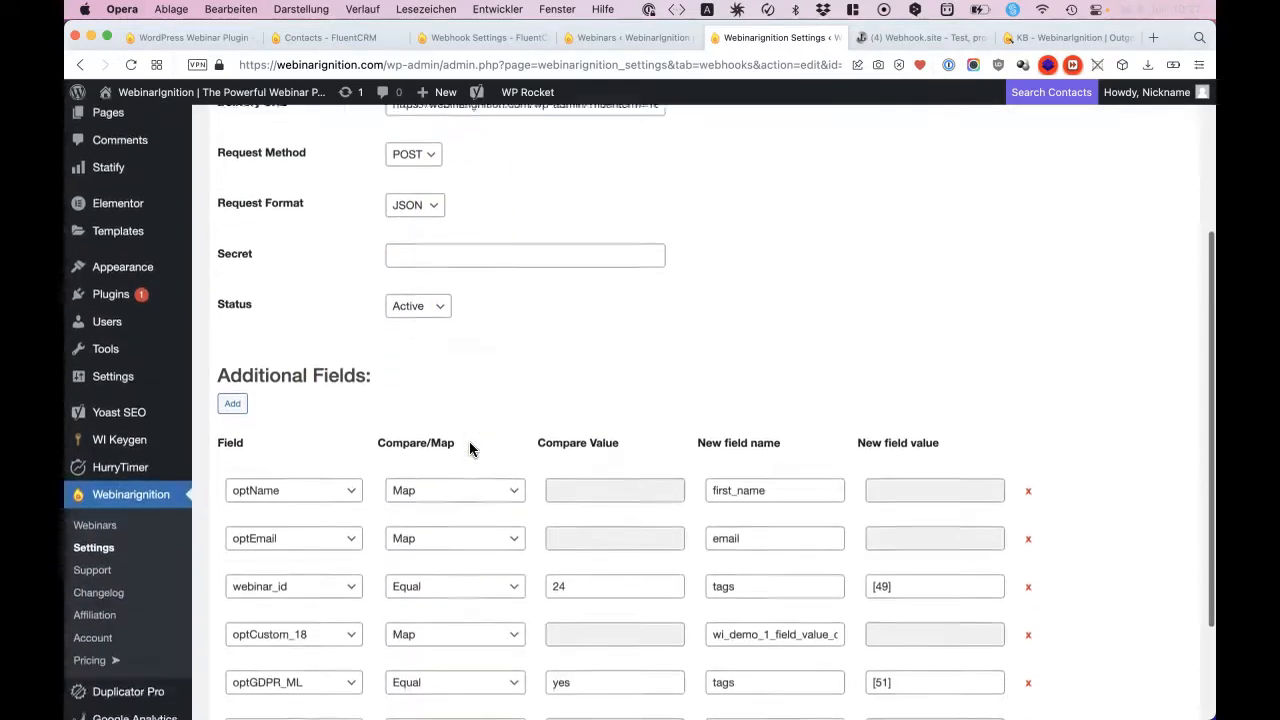
scroll(469, 448, "down", 1)
scroll(400, 480, "up", 1)
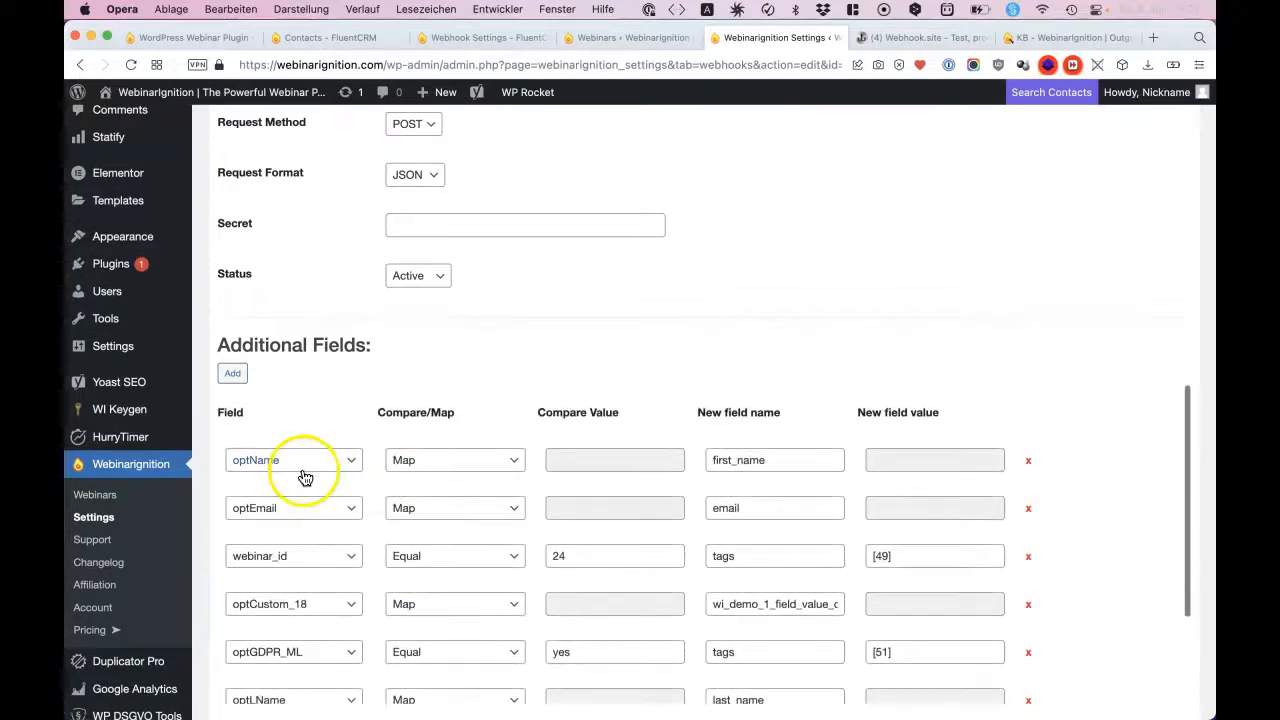
left_click(428, 459)
left_click(427, 459)
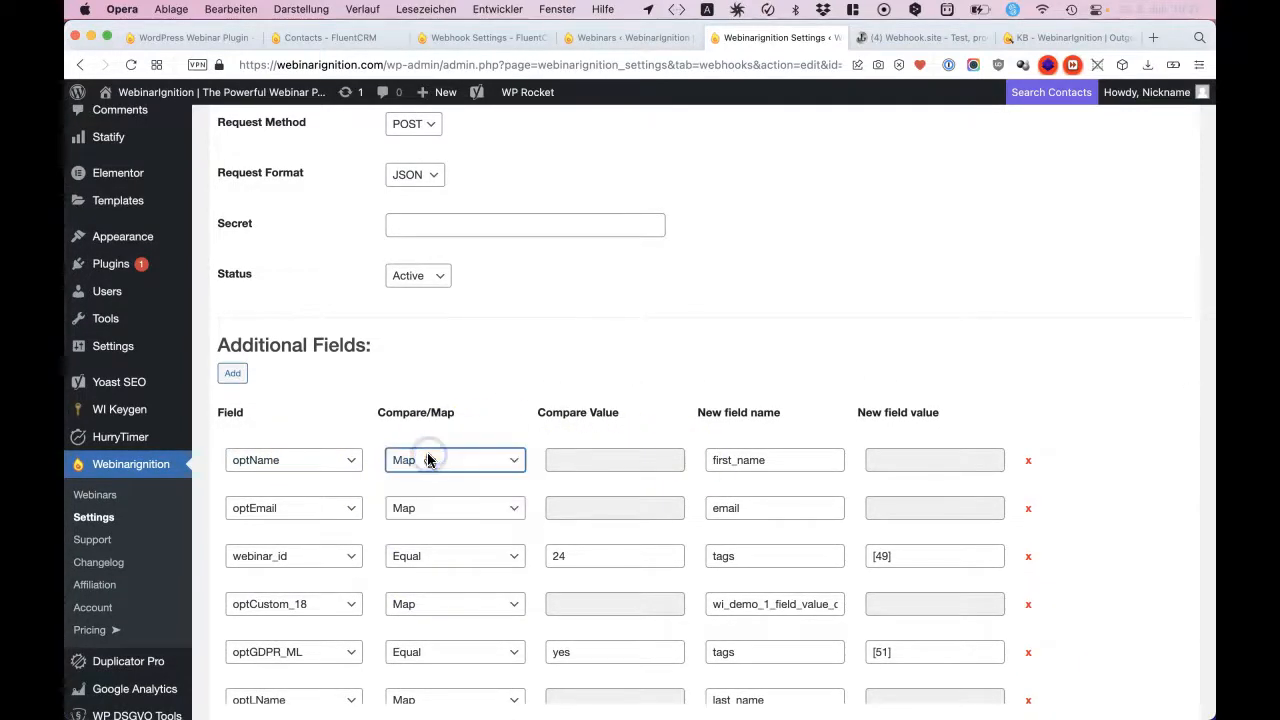
left_click(482, 461)
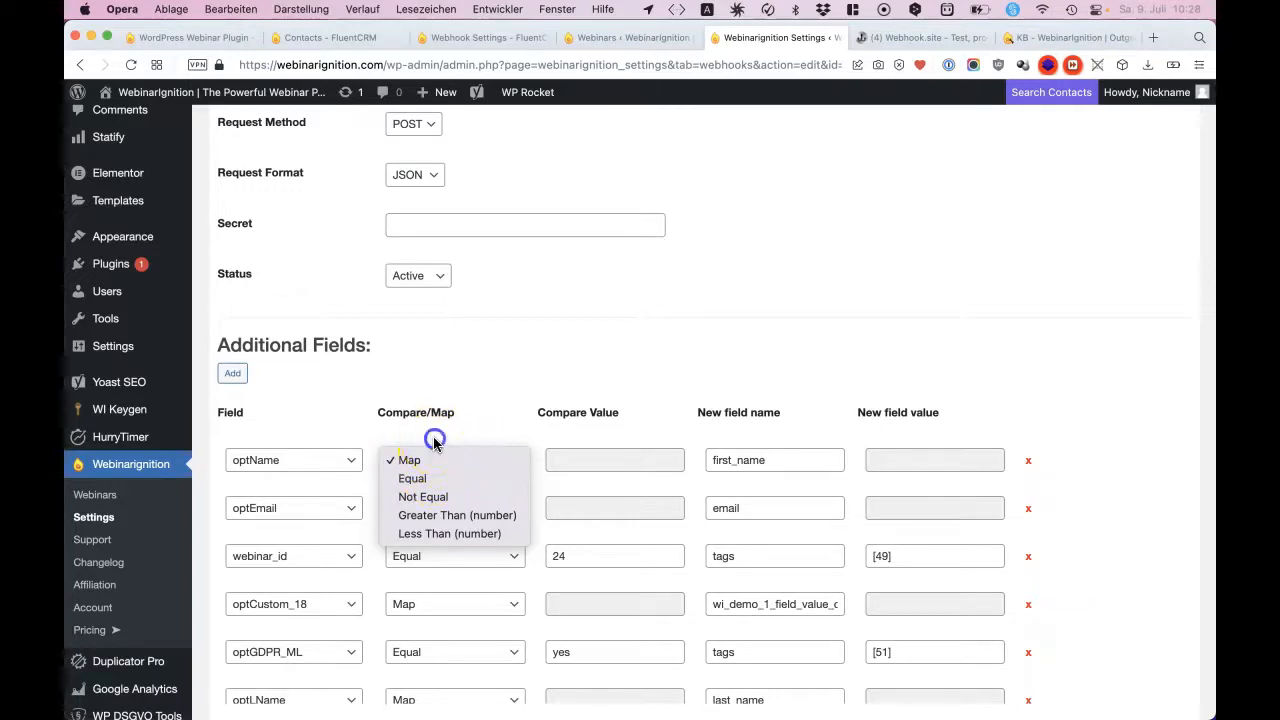
left_click(439, 460)
left_click(426, 562)
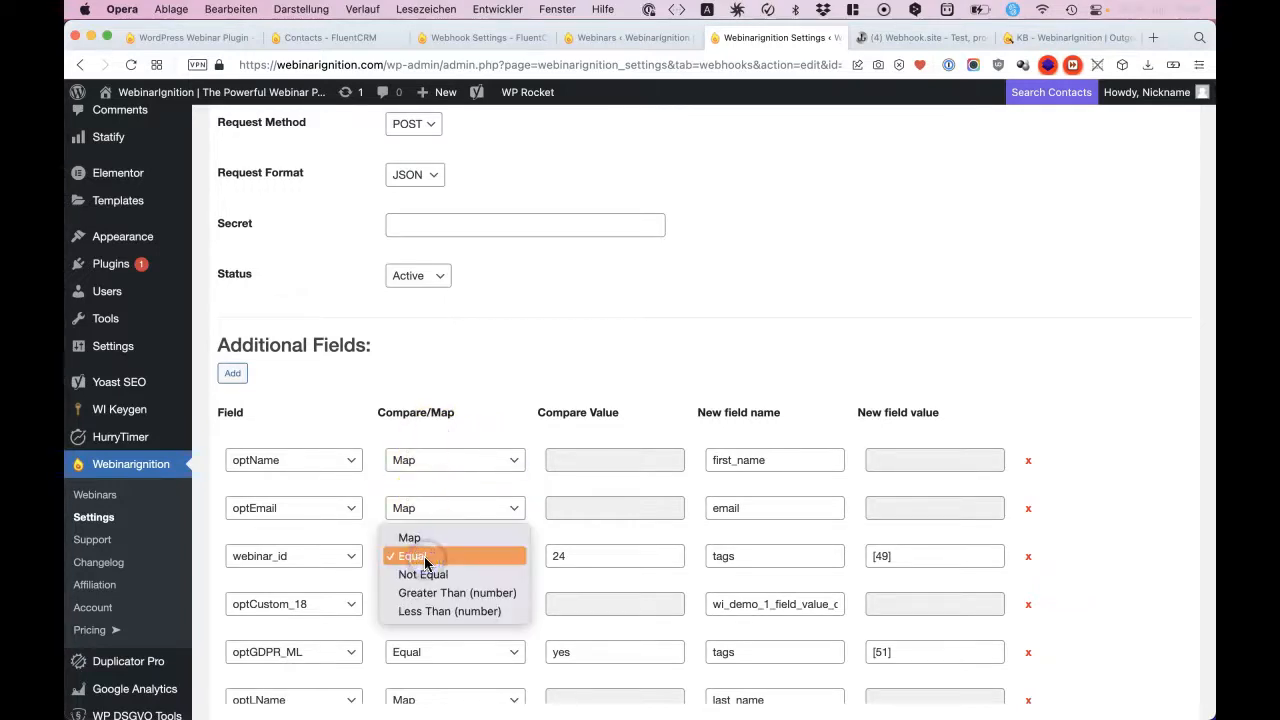
left_click(436, 561)
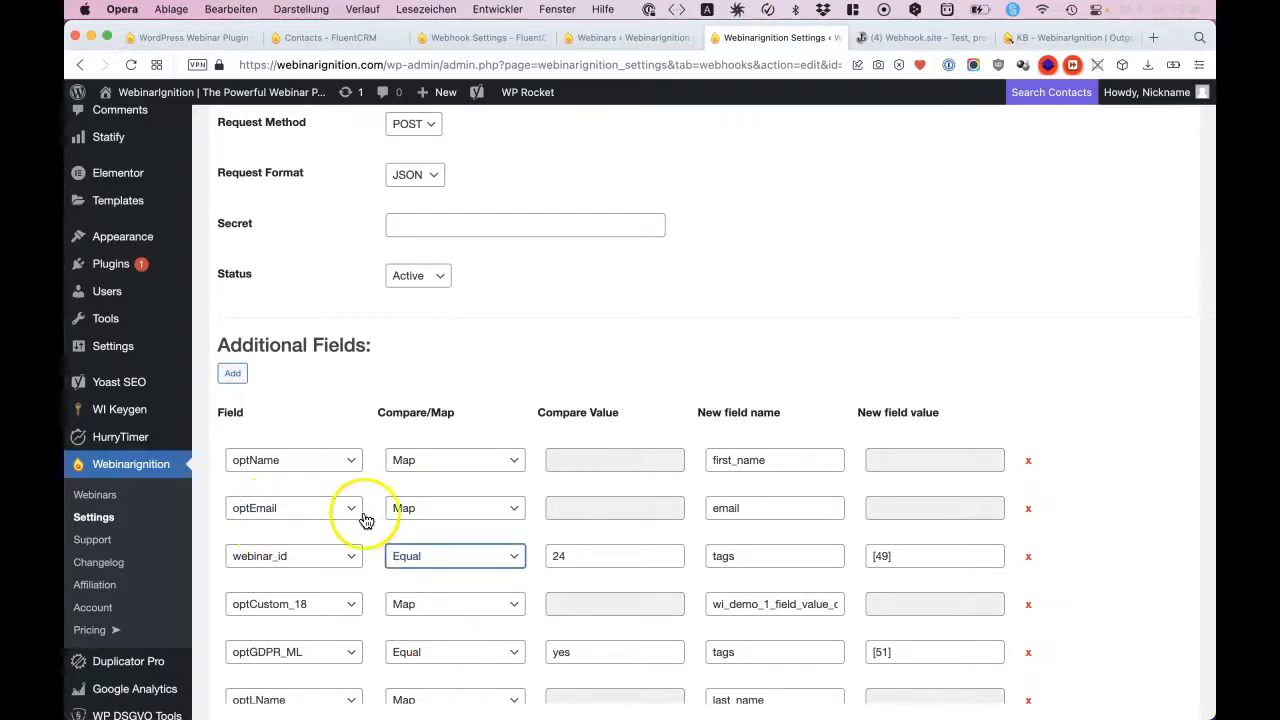
Review the new field names mapped for optEmail, optName, optLName and optCustom_18 under Additional Fields
left_click_drag(766, 511, 686, 509)
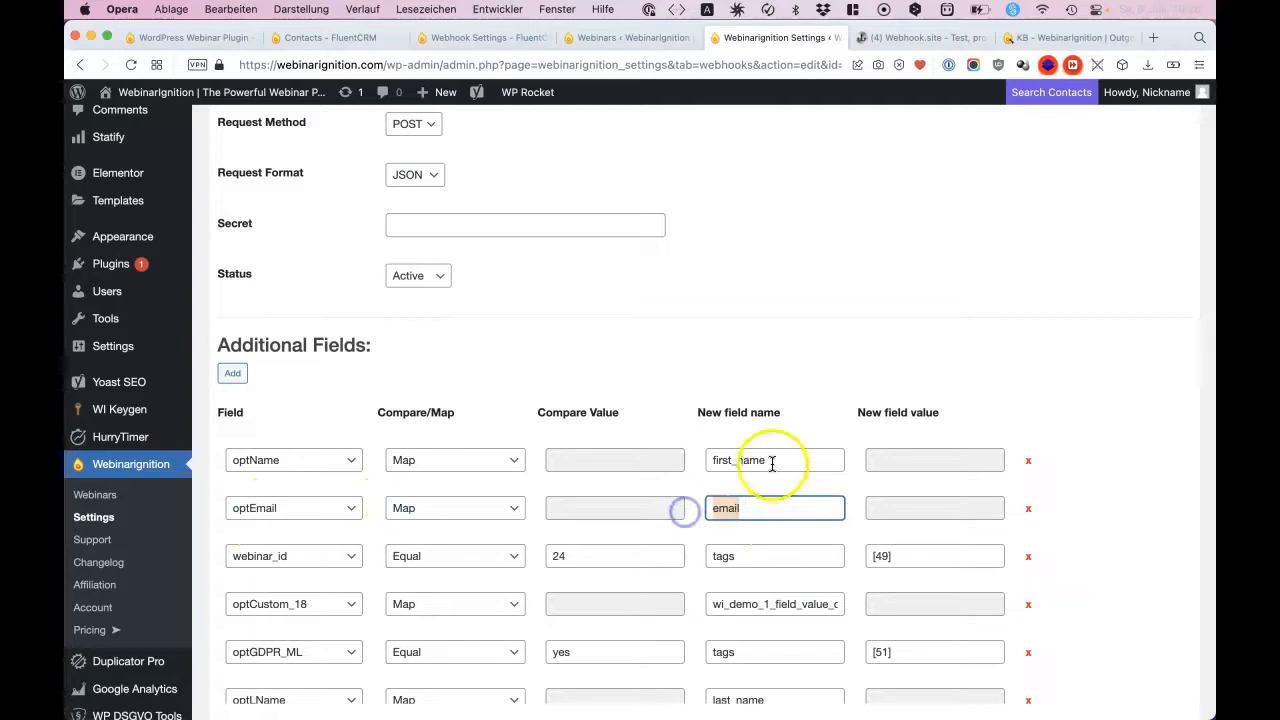
left_click_drag(772, 463, 646, 460)
scroll(250, 480, "down", 1)
left_click_drag(214, 645, 785, 637)
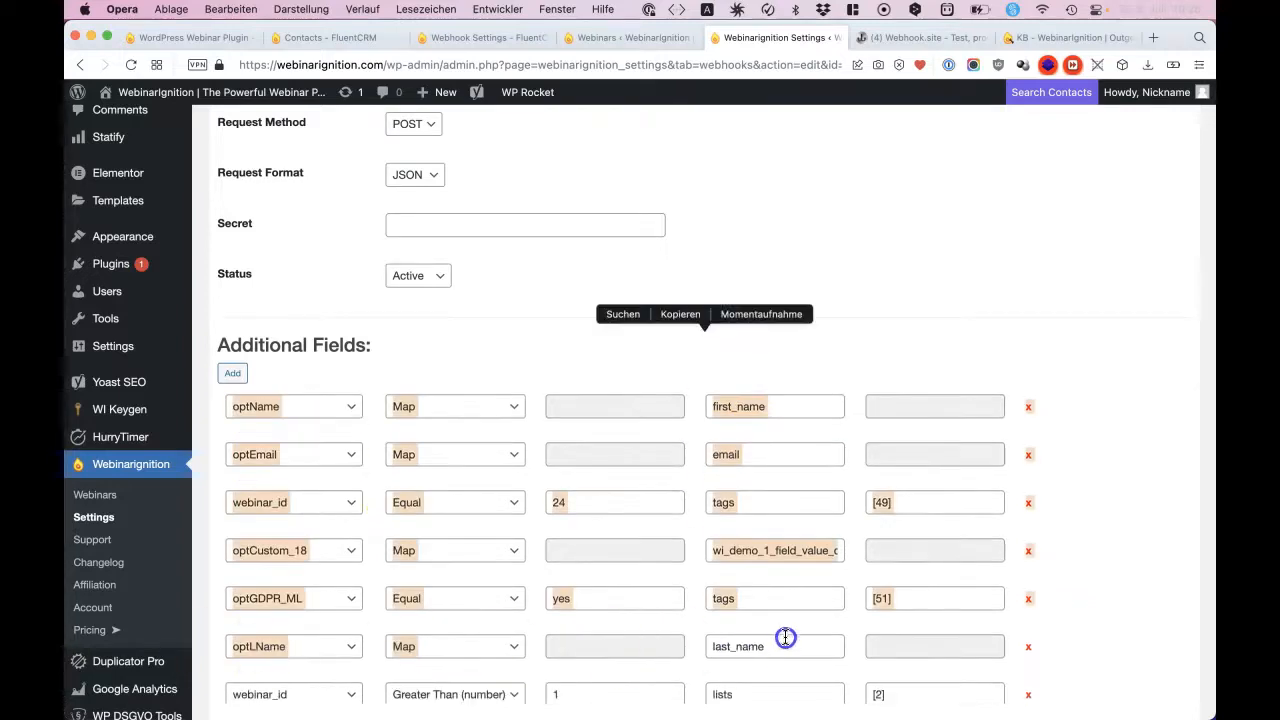
double_click(786, 640)
left_click(786, 642)
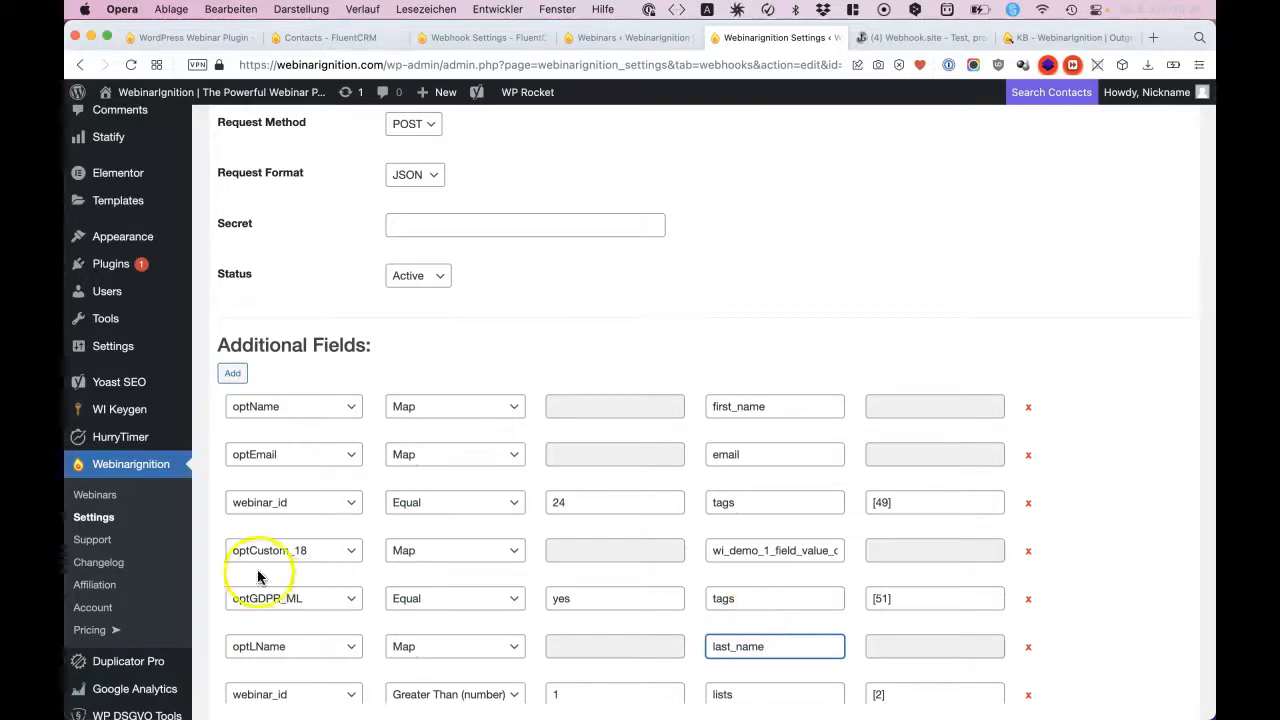
double_click(780, 550)
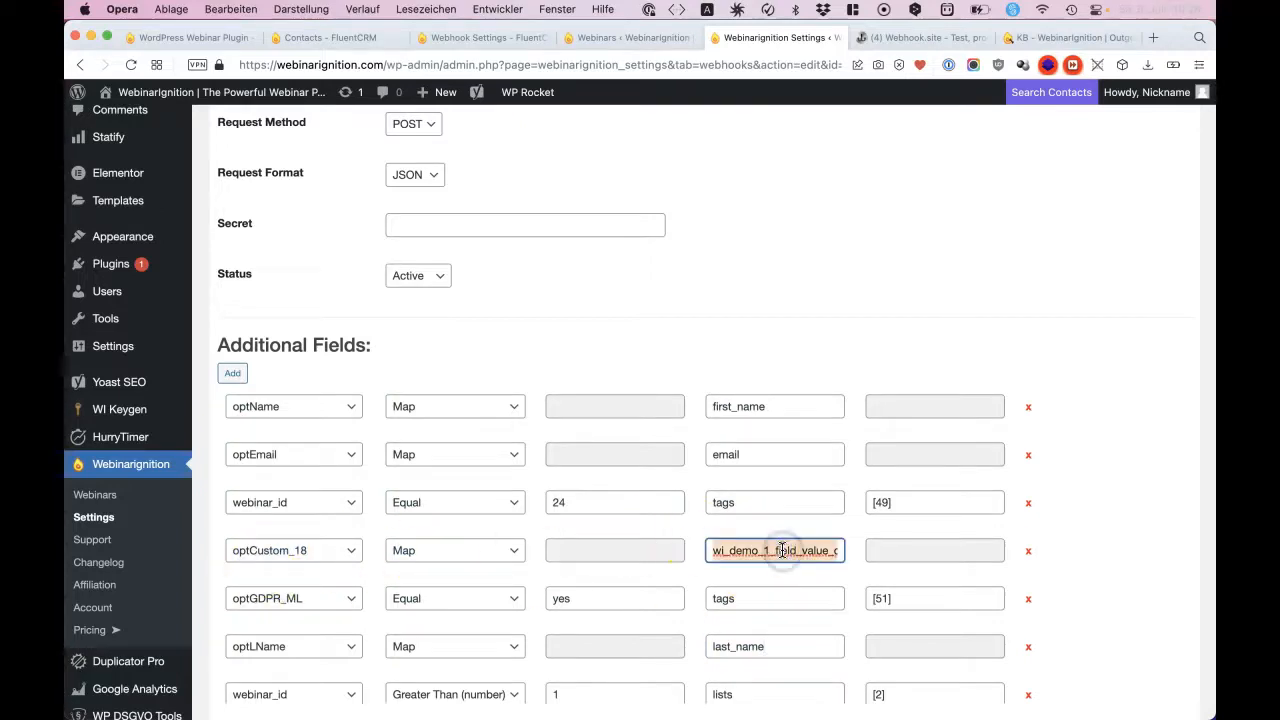
scroll(780, 548, "down", 2)
scroll(780, 548, "up", 3)
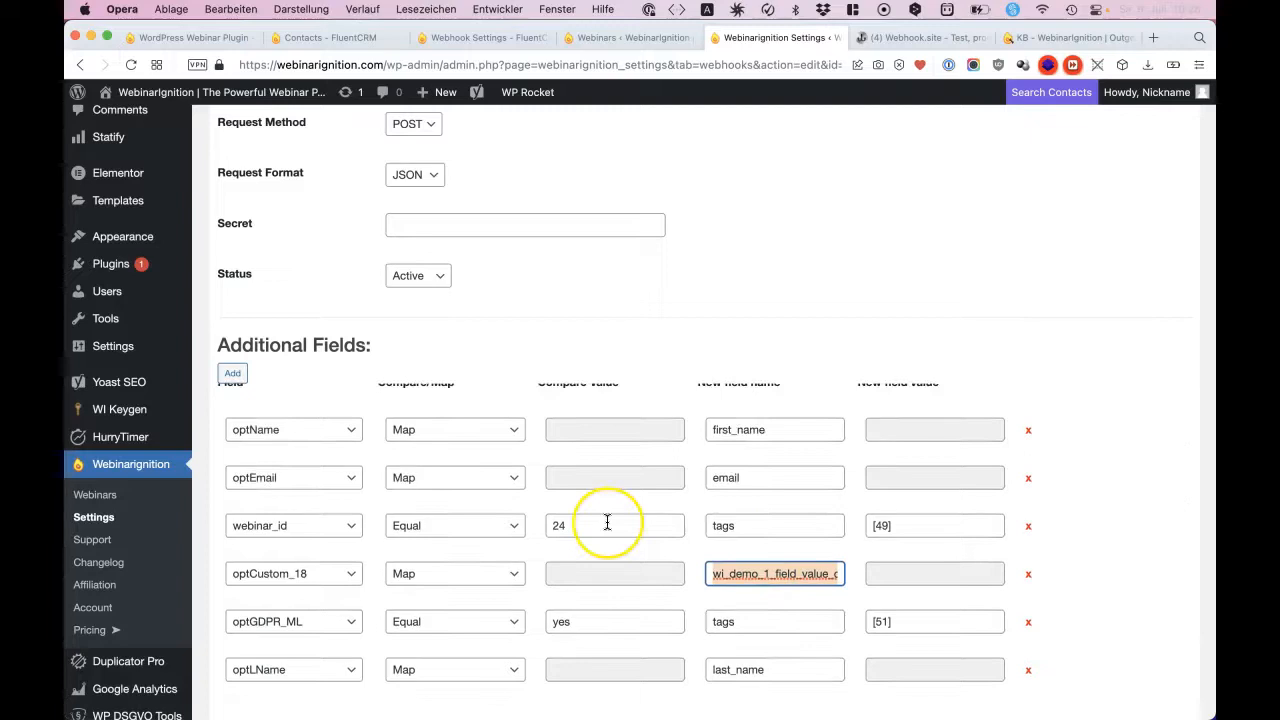
Check the webinar_id row's compare value against the id in the webinar editor's address, and return to the webhook
left_click(578, 553)
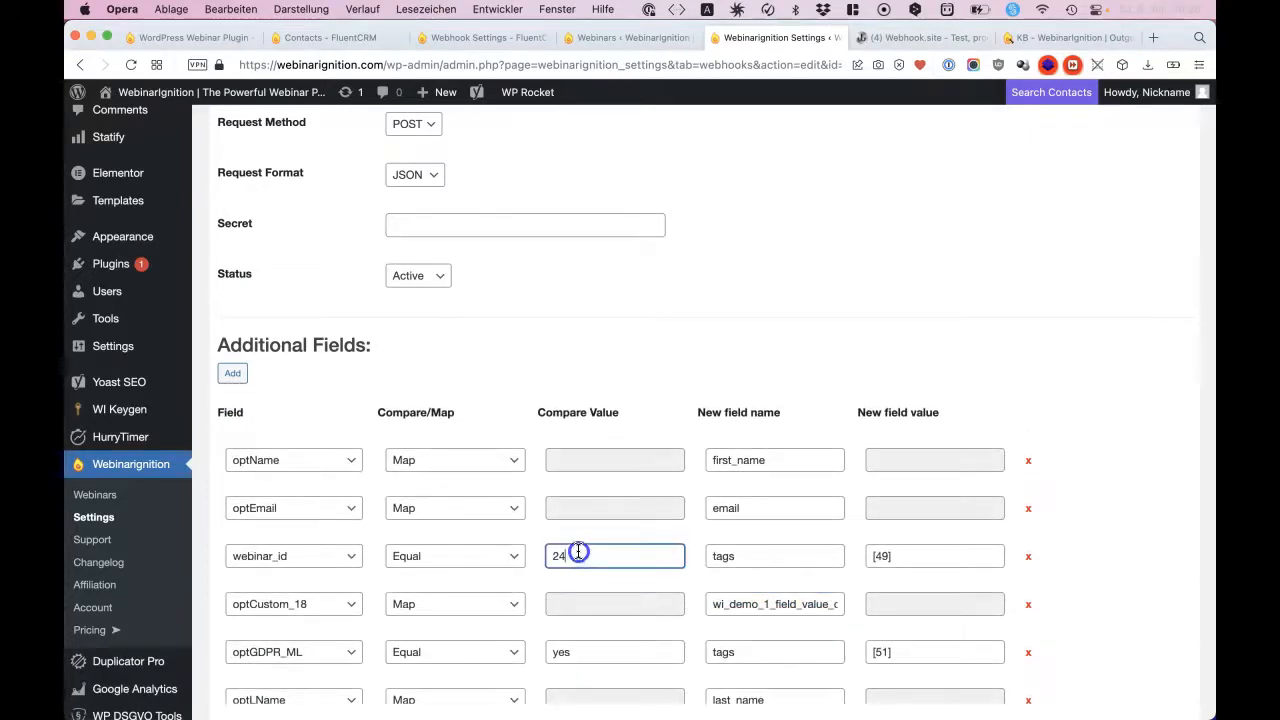
key("ctrl+shift+Tab")
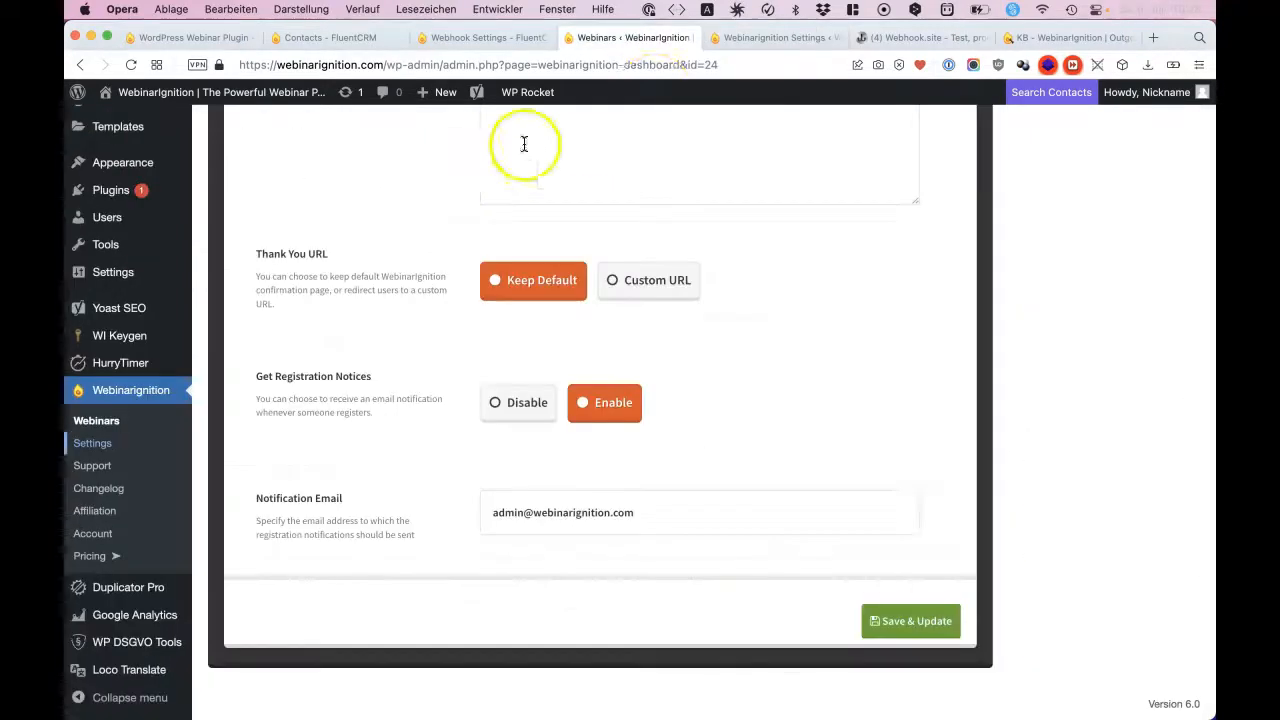
left_click(707, 66)
left_click_drag(706, 66, 732, 67)
left_click(753, 44)
Browse the fields available for the webinar_id row and close the list without changing the selection
left_click(318, 558)
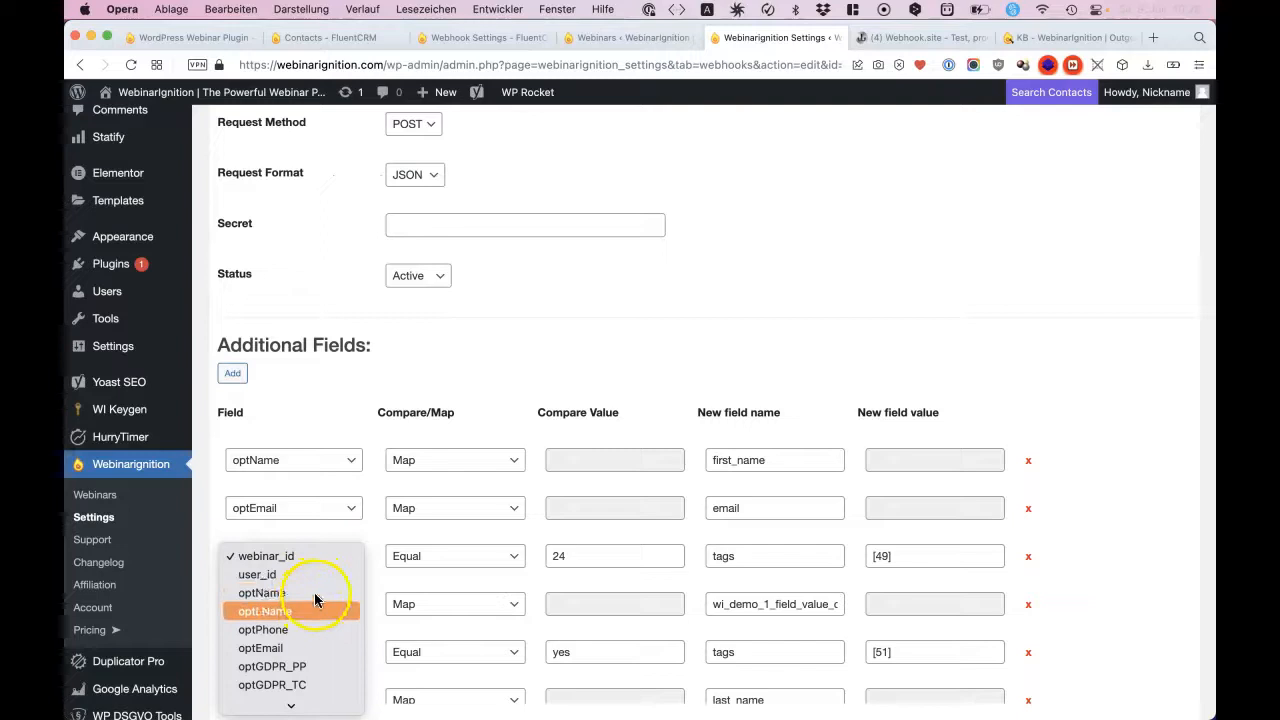
scroll(298, 682, "down", 3)
scroll(298, 682, "down", 5)
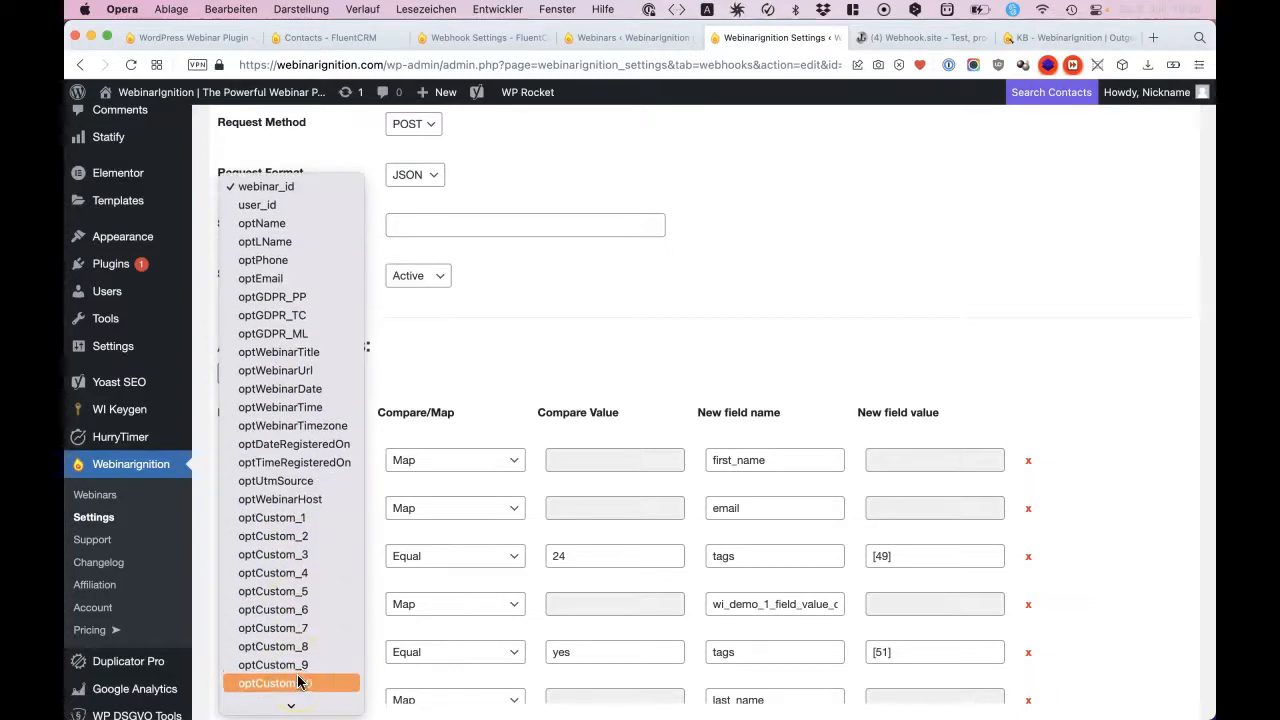
left_click(561, 378)
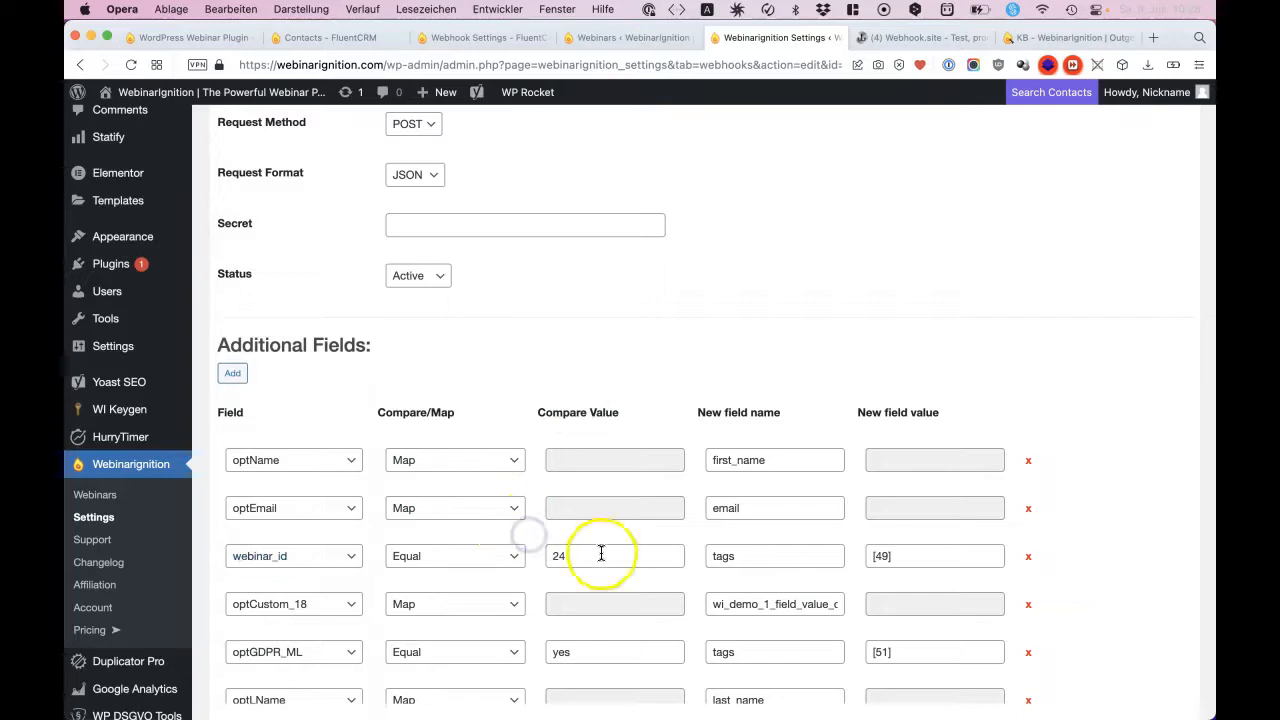
Look for the webinar_id row's tags key among FluentCRM's webhook keys and open the linked documentation
left_click(743, 545)
double_click(743, 540)
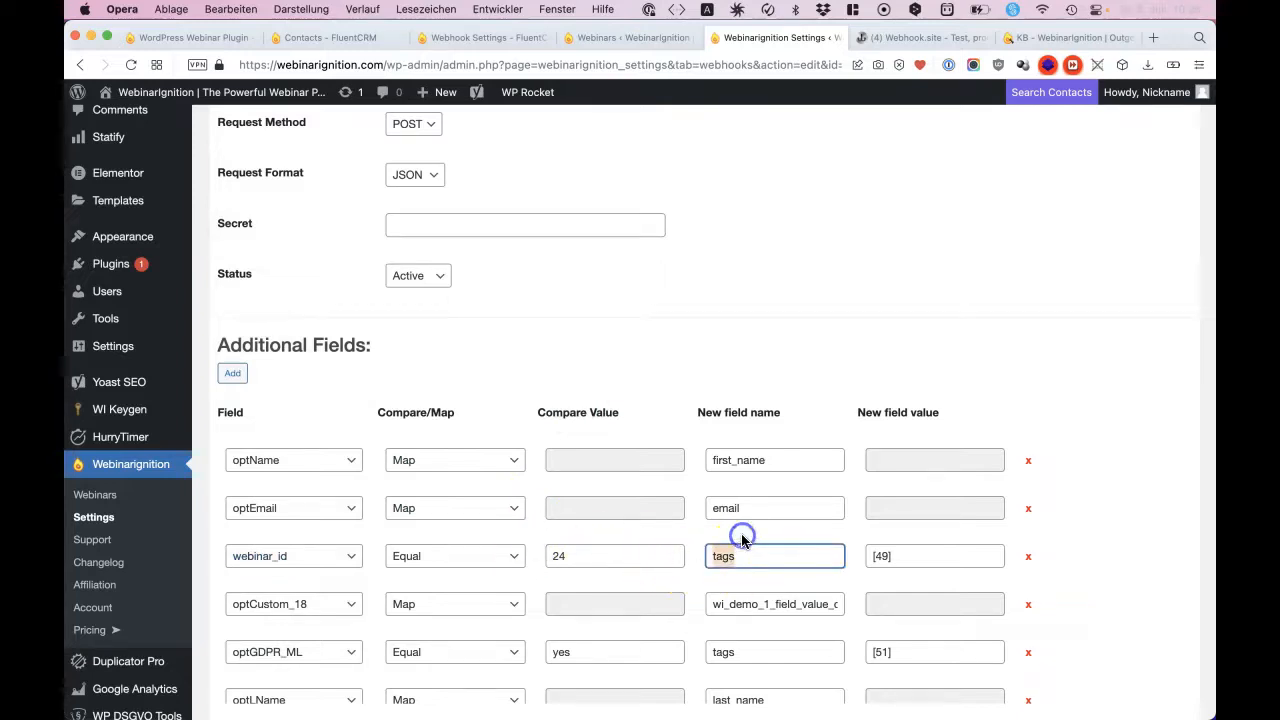
left_click(515, 40)
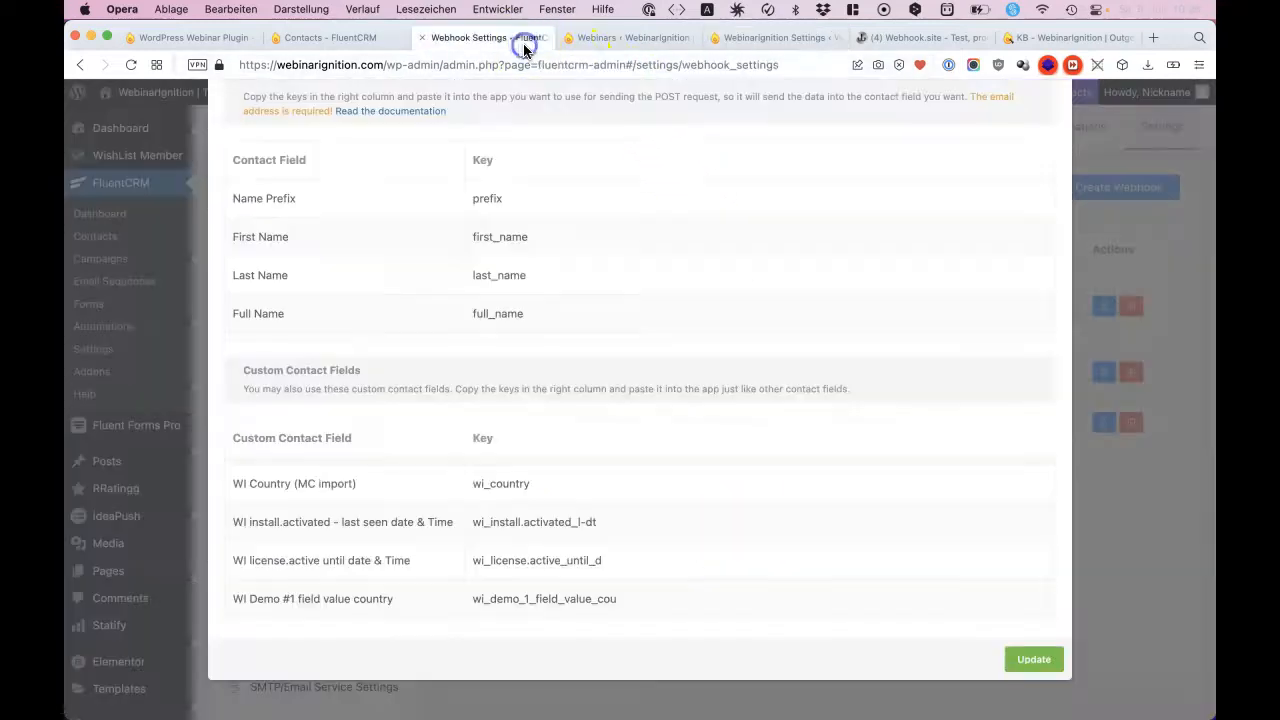
scroll(513, 290, "up", 3)
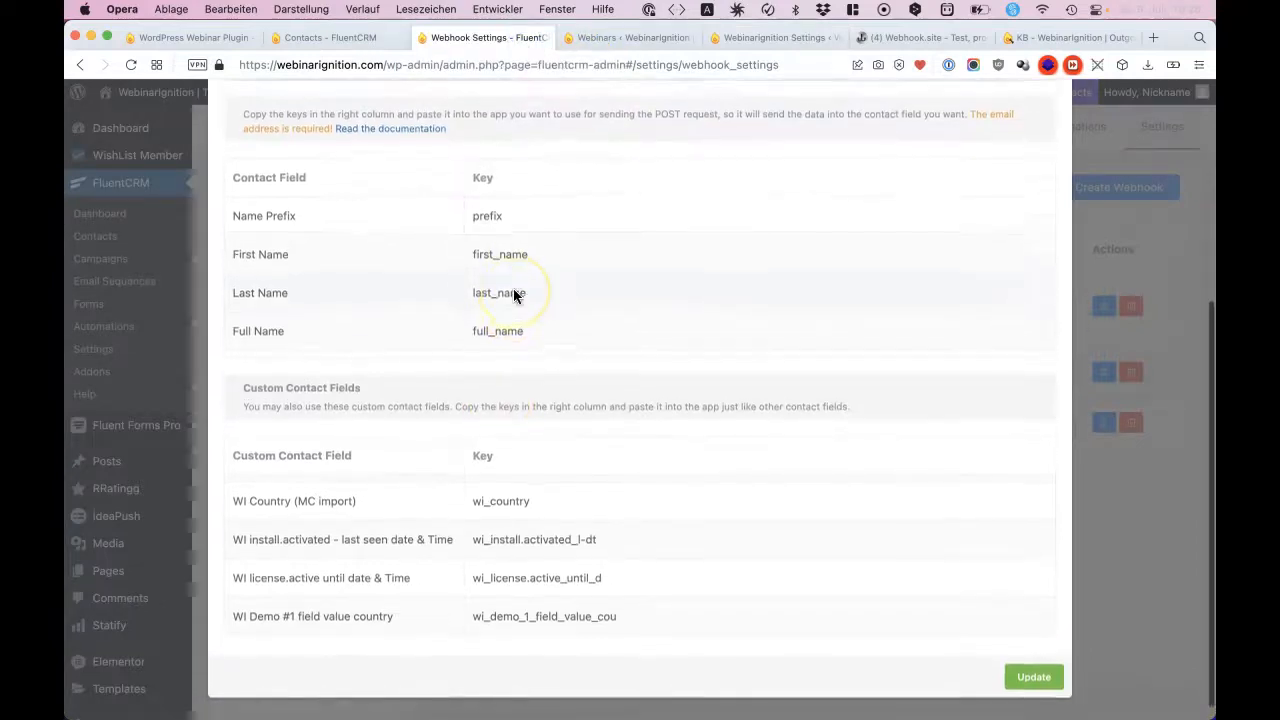
scroll(513, 290, "up", 1)
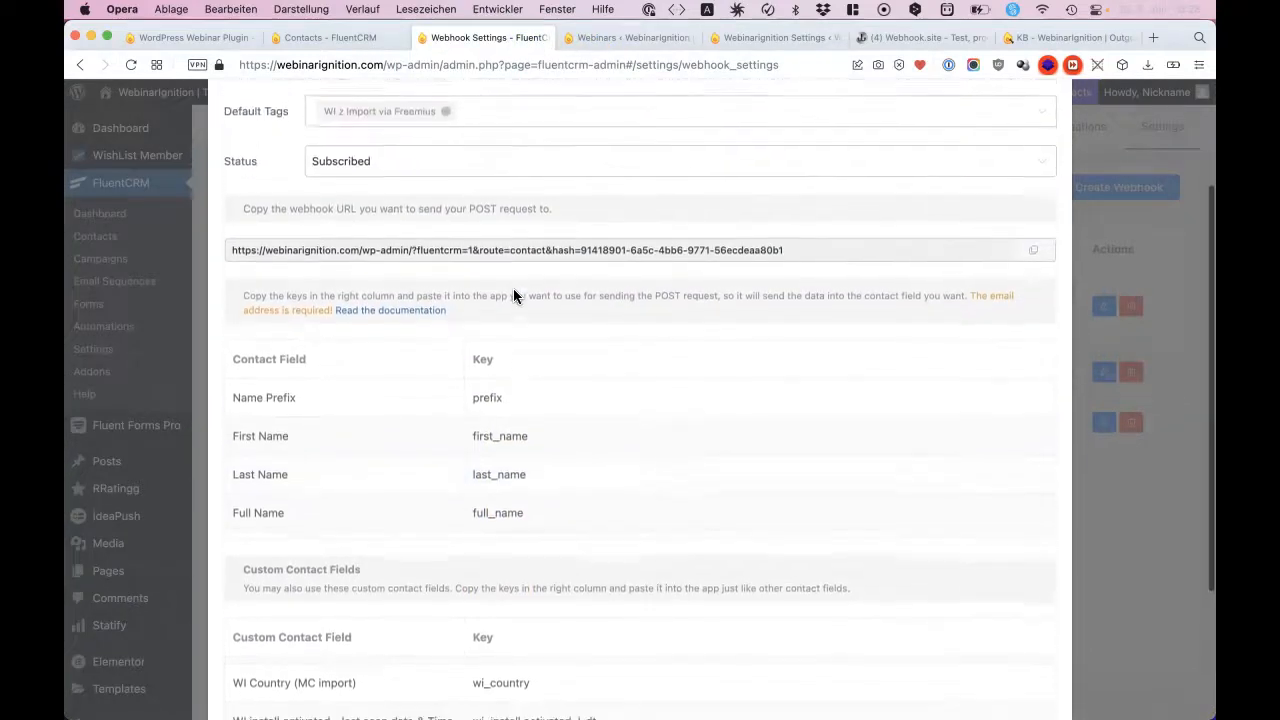
scroll(513, 288, "down", 2)
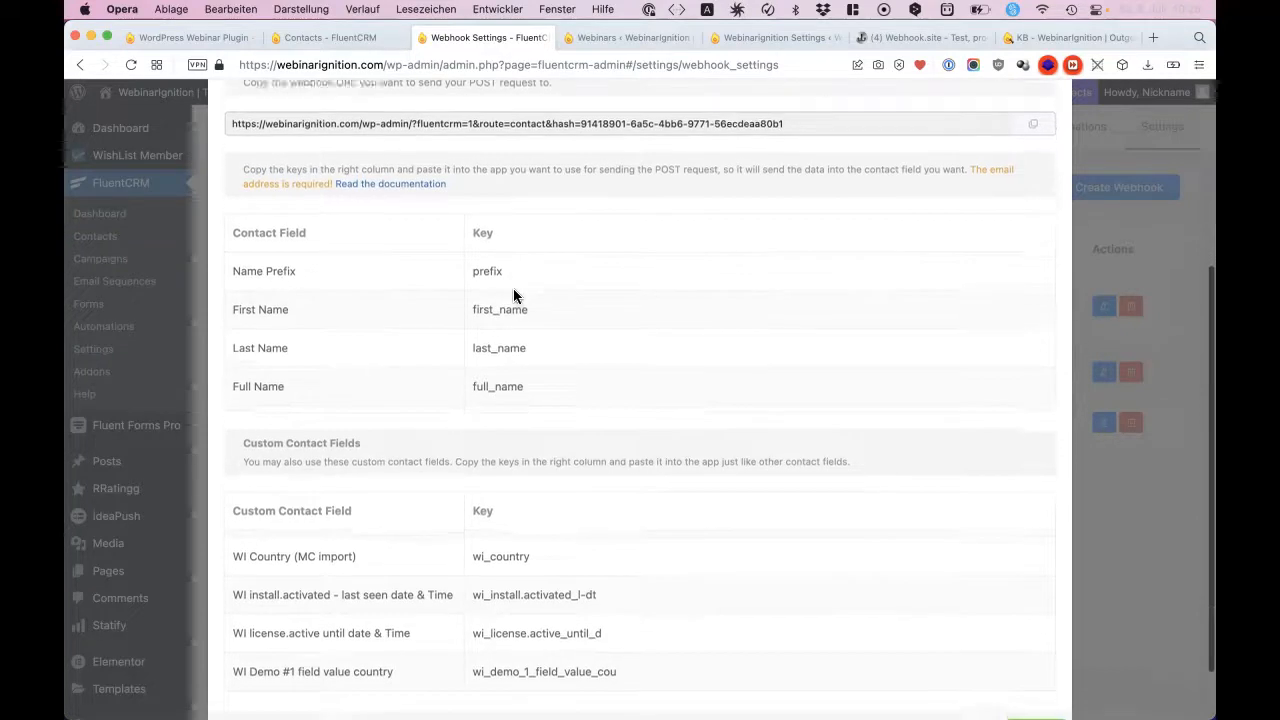
left_click(423, 203)
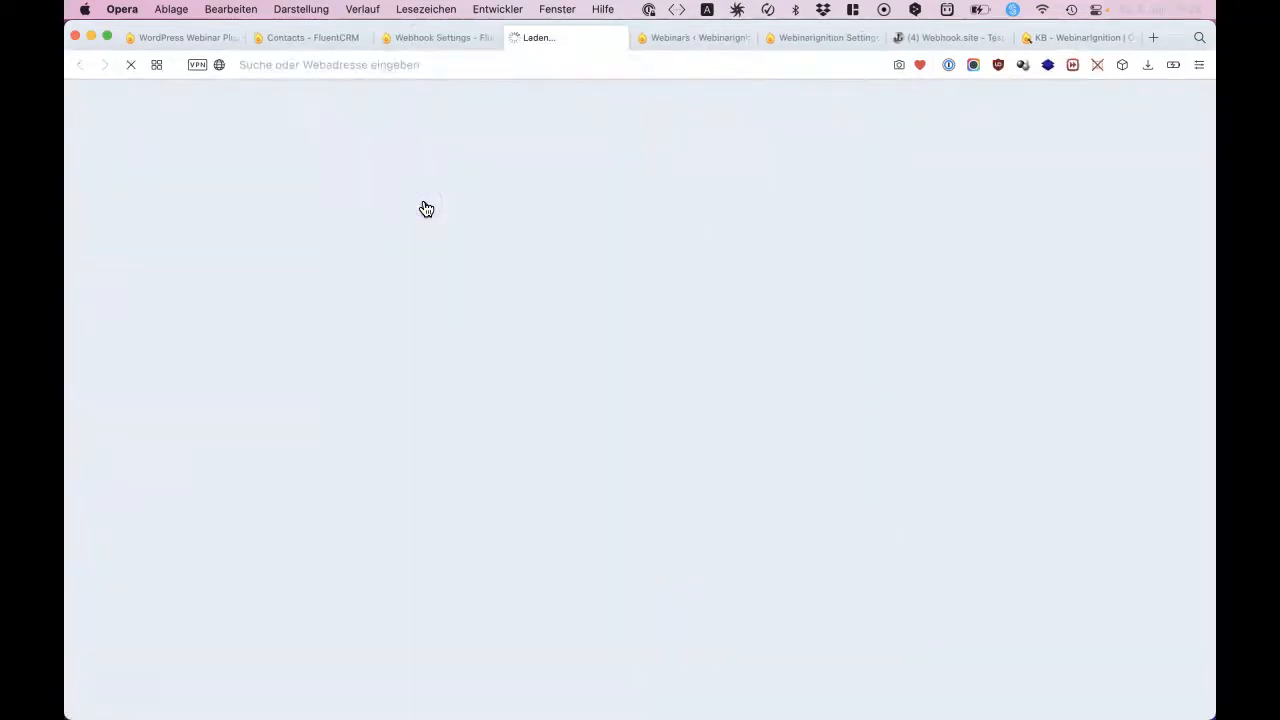
Examine the tags data key and its array format in the Additional Data section of the webhook documentation
scroll(523, 371, "down", 5)
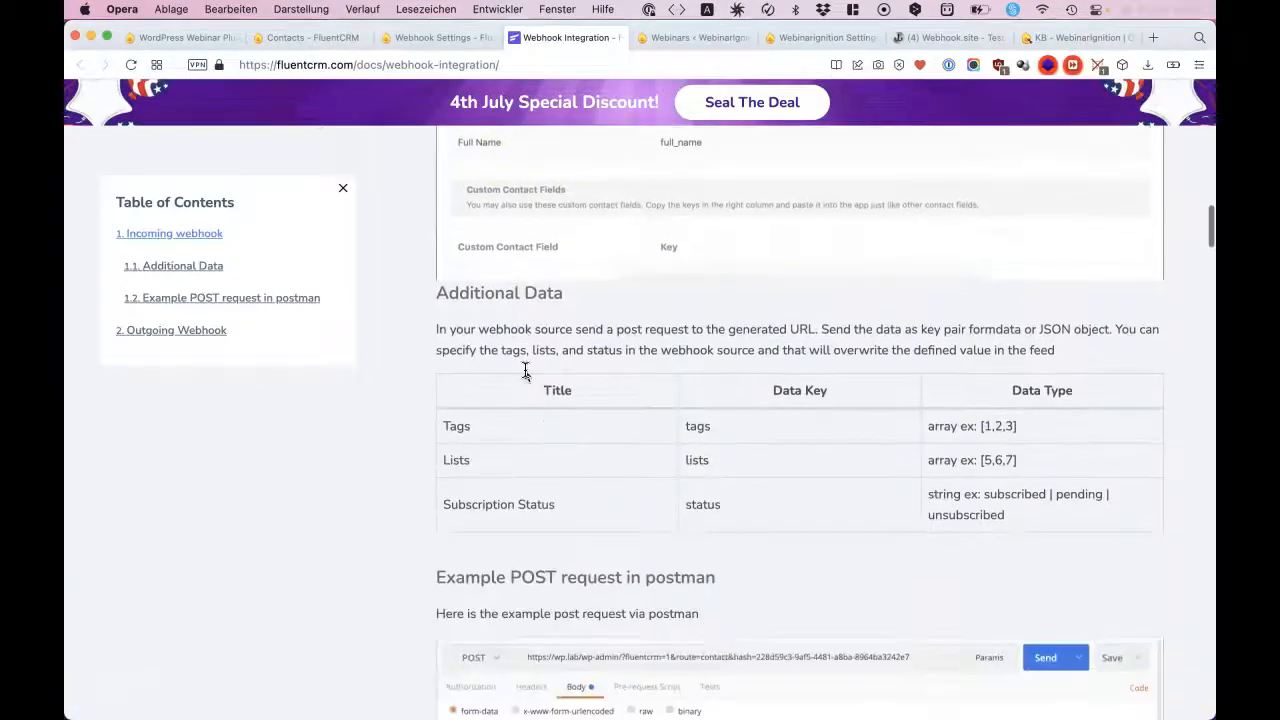
double_click(737, 427)
left_click(737, 427)
left_click(992, 421)
left_click_drag(1012, 419, 980, 421)
left_click(1027, 430)
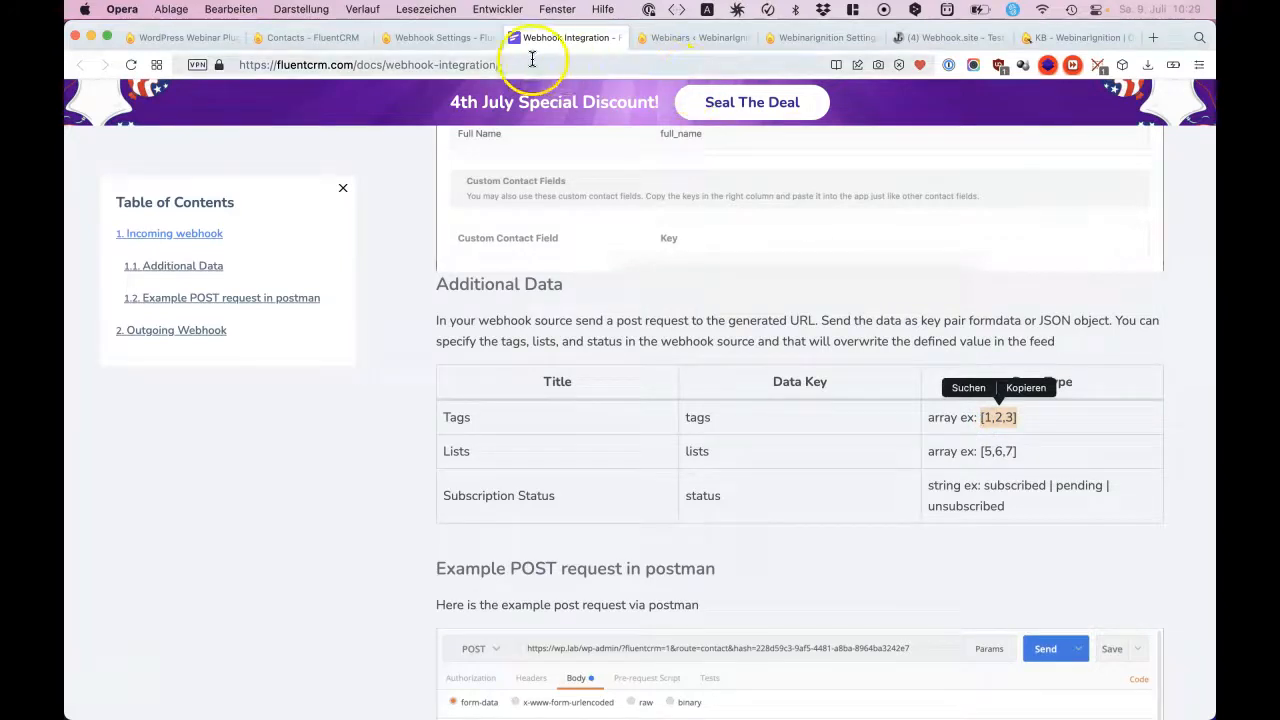
Return to the WebinarIgnition webhook and check the new field values of the webinar_id and optGDPR_ML rows against the documented array format
left_click(661, 40)
left_click(810, 42)
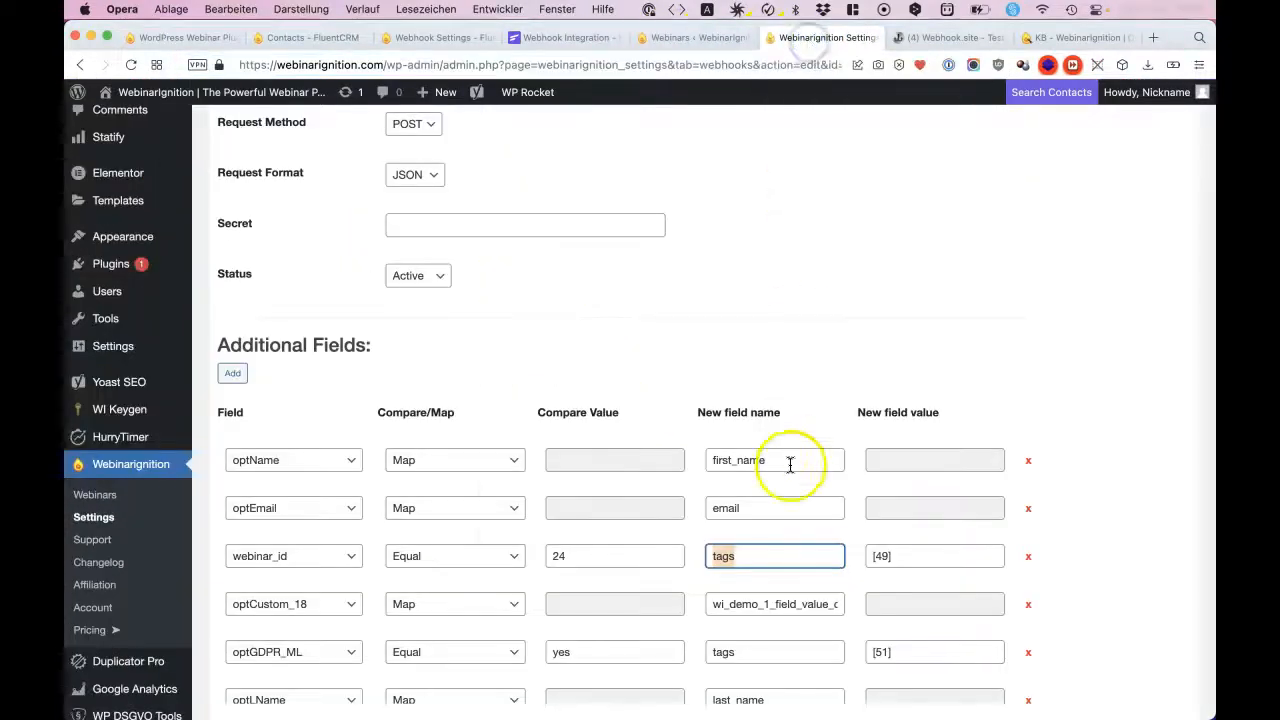
left_click_drag(899, 557, 875, 556)
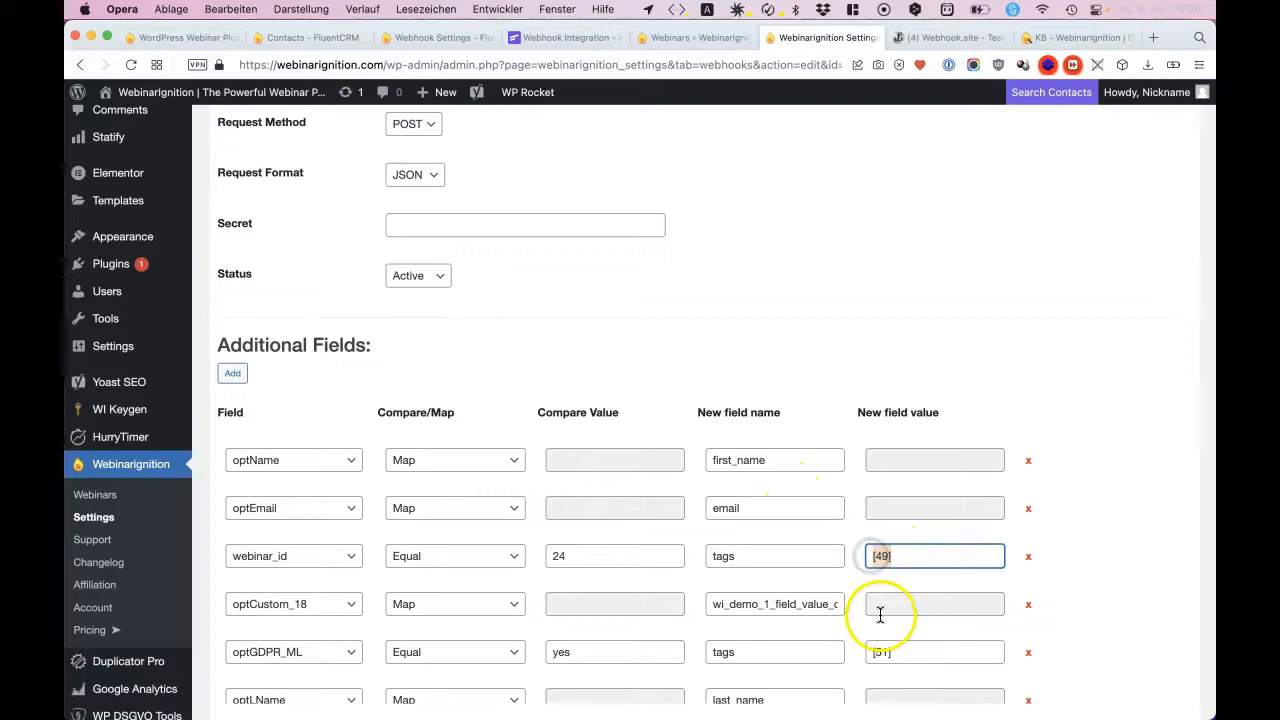
left_click_drag(886, 651, 835, 650)
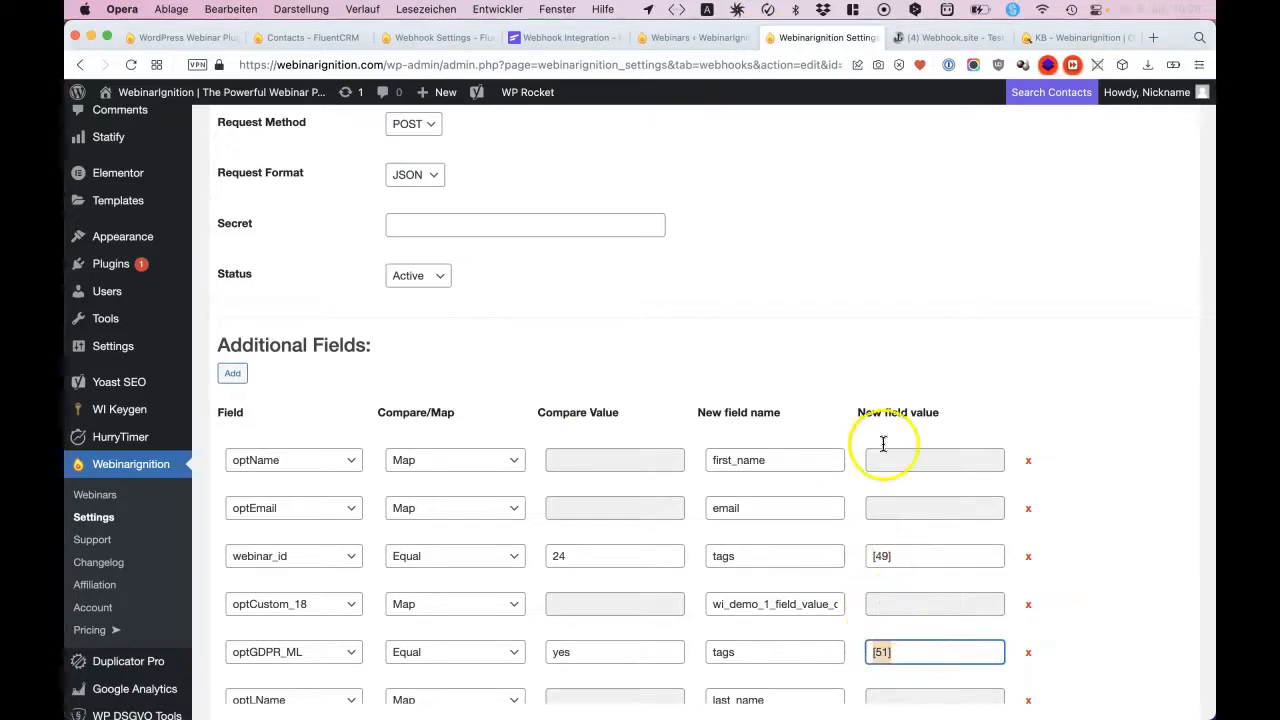
Inspect the tags array in the raw content of request #152f4 on Webhook.site and return to the webhook's settings
left_click(943, 37)
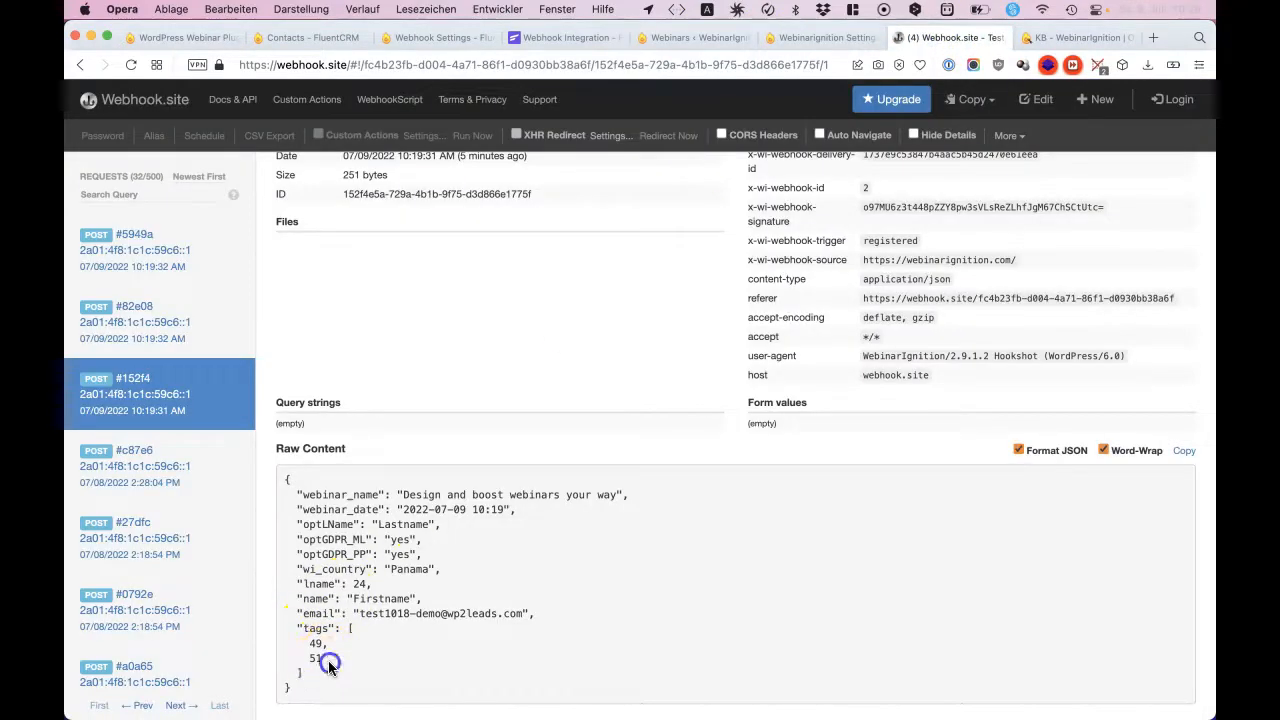
left_click_drag(294, 632, 294, 631)
left_click_drag(324, 681, 287, 628)
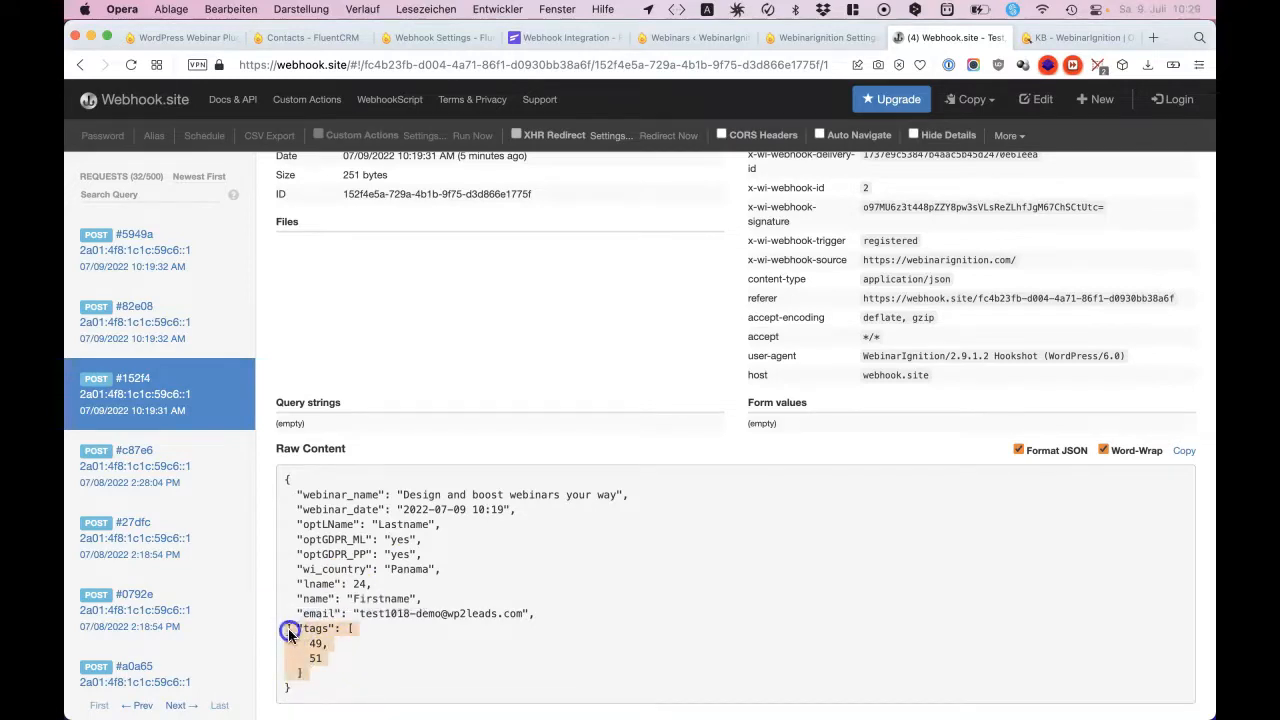
key("ctrl+Tab")
left_click(668, 296)
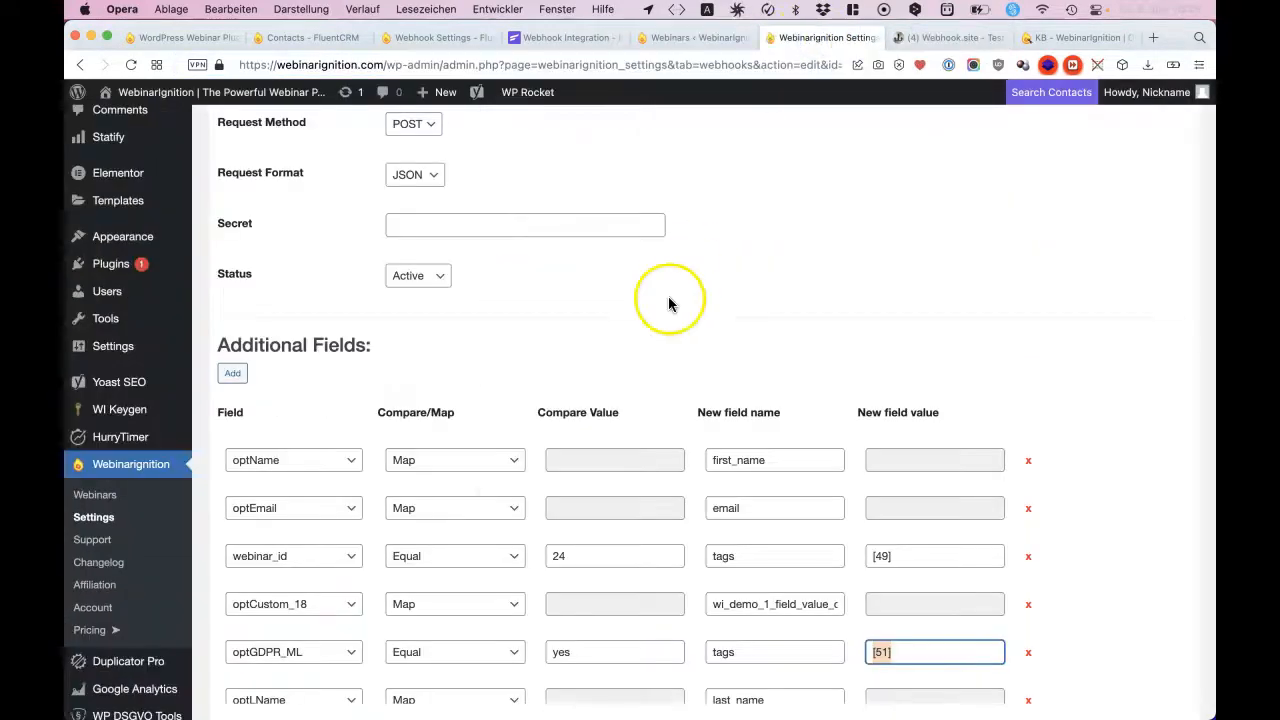
Review the webhook's trigger, delivery URL, secret and status options, keeping the status Active
left_click(270, 460)
scroll(339, 264, "up", 6)
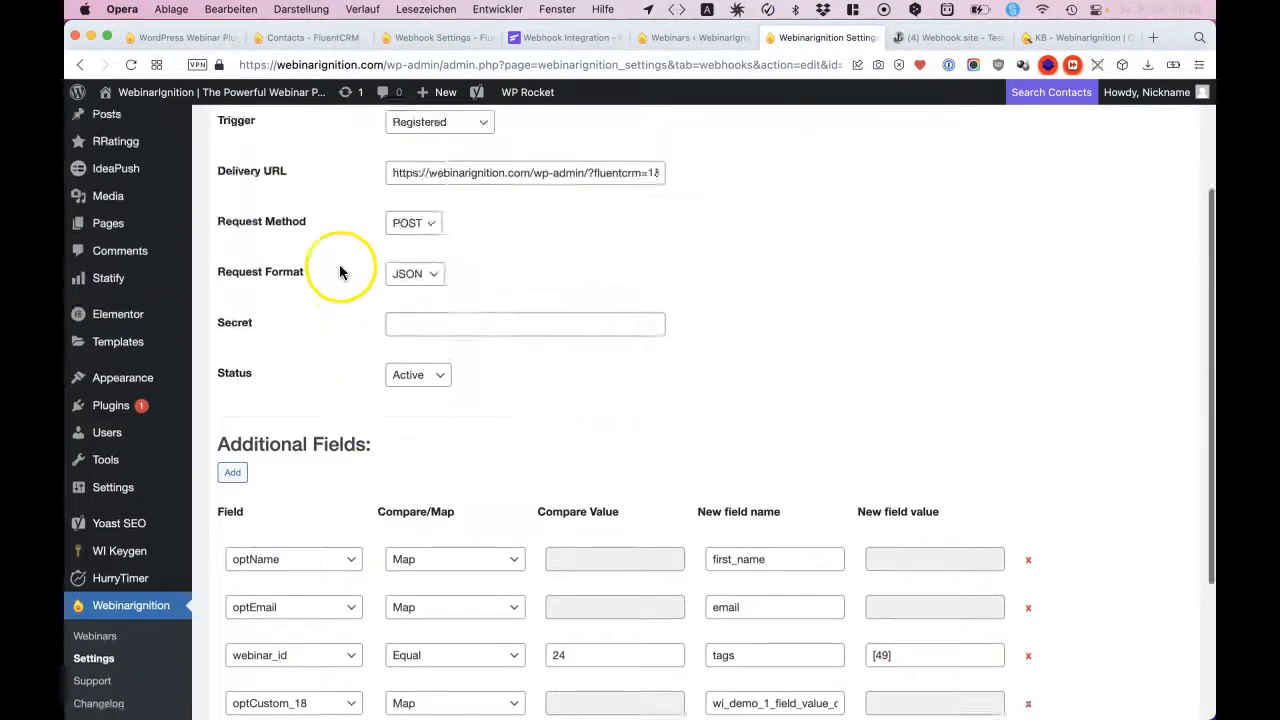
left_click_drag(215, 294, 296, 298)
triple_click(437, 347)
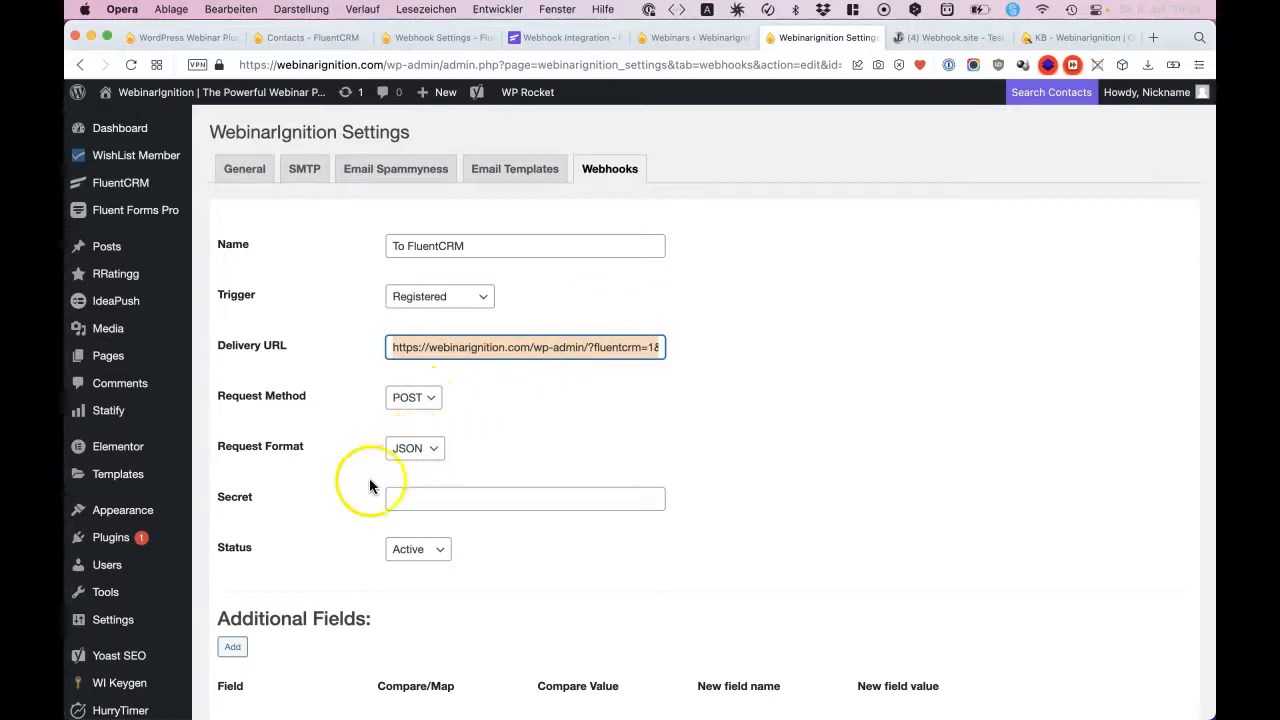
left_click(325, 500)
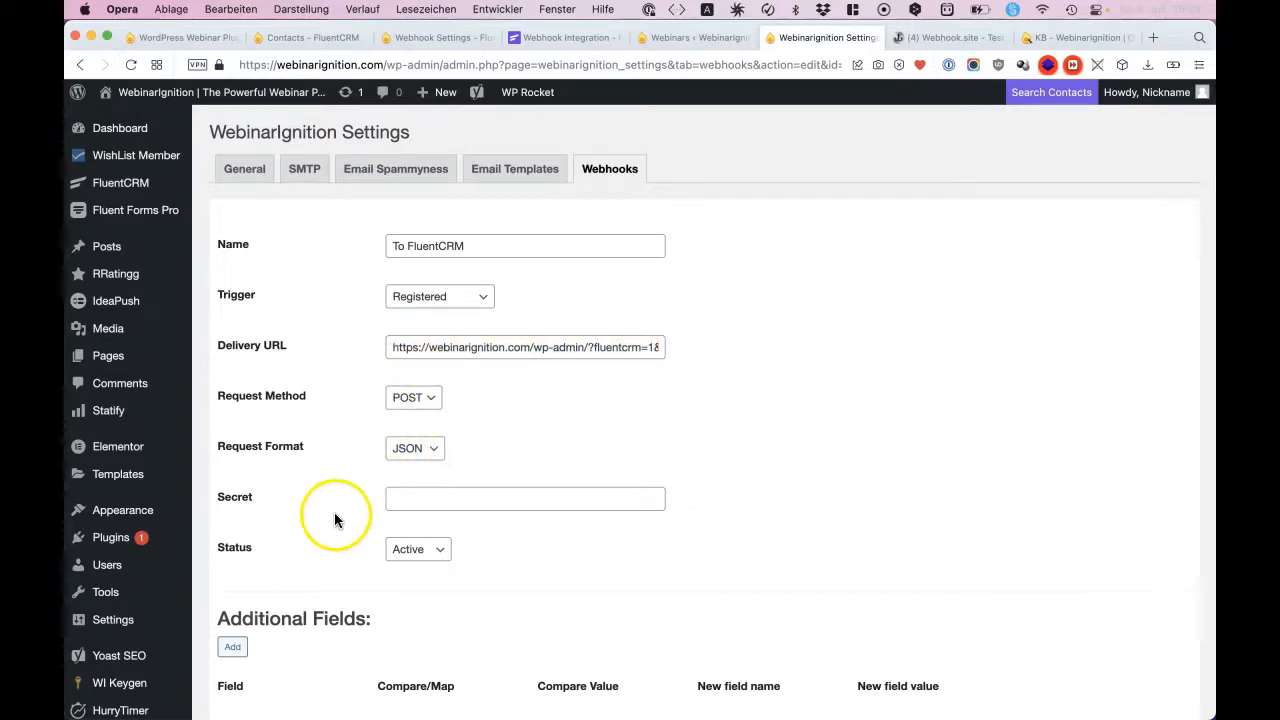
scroll(334, 512, "down", 2)
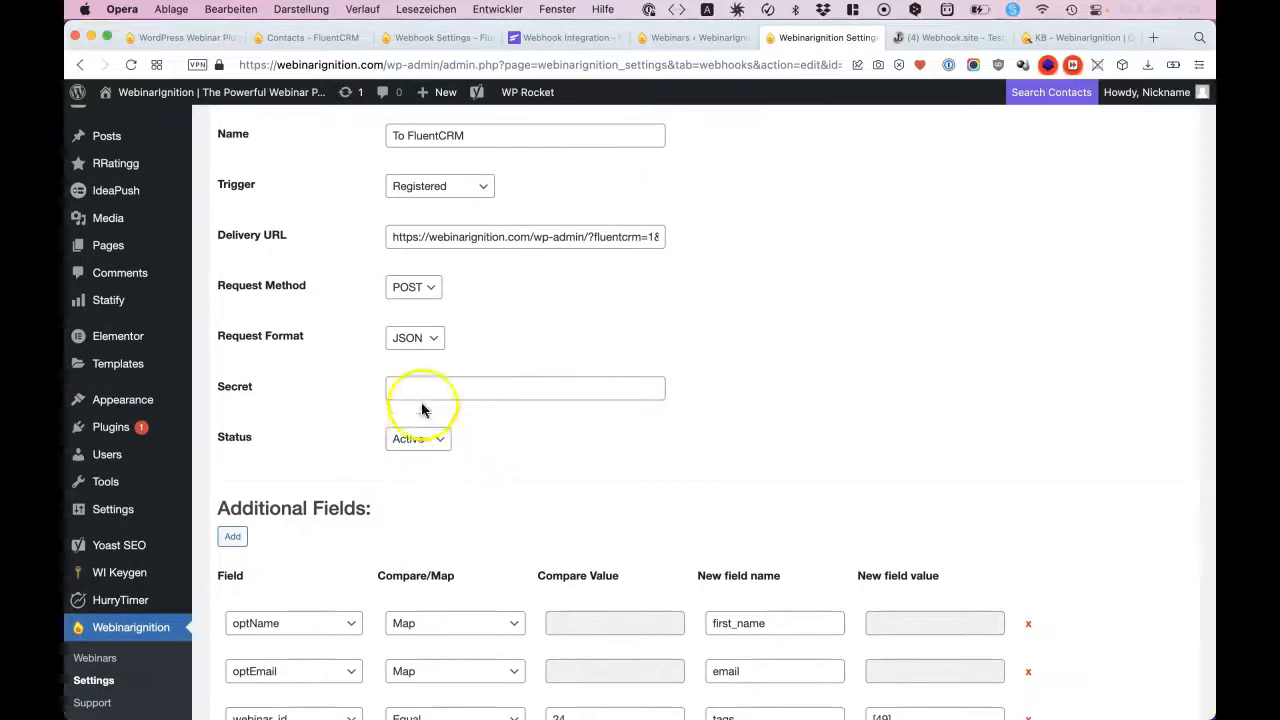
left_click(408, 445)
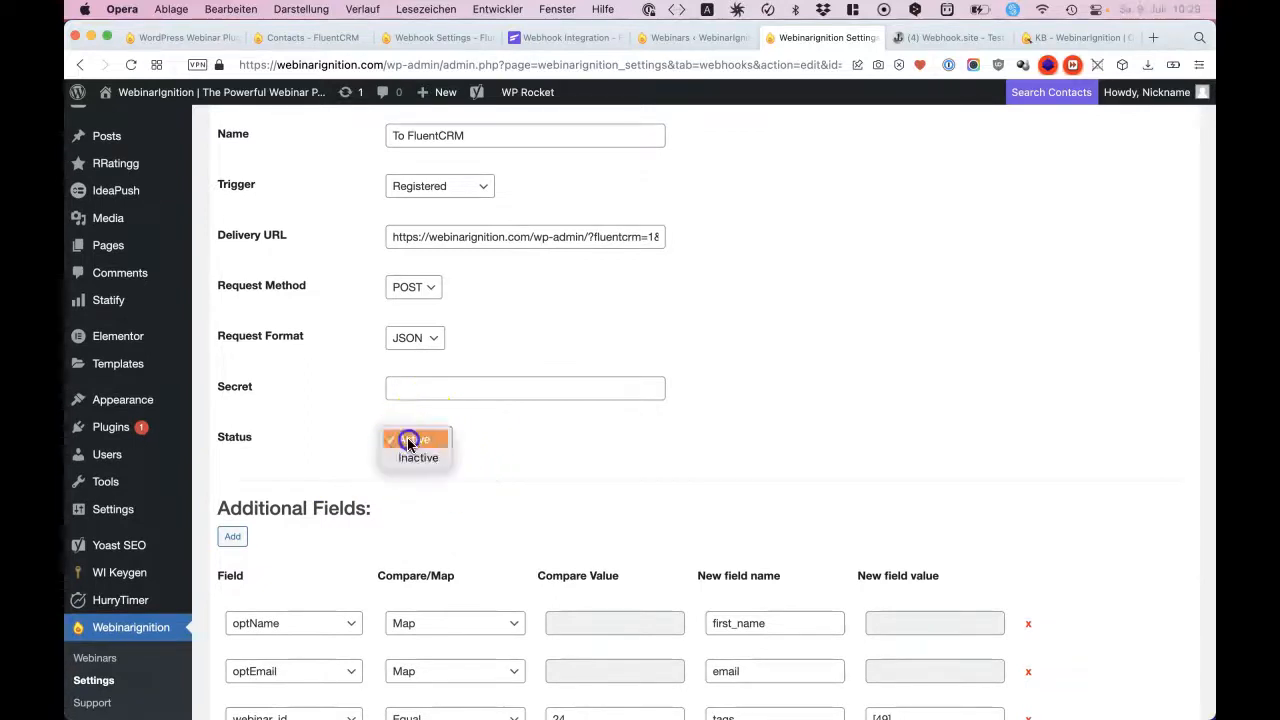
left_click(408, 443)
Review the optEmail mapping and the webinar_id row's compare value and tag value under Additional Fields
scroll(328, 502, "down", 3)
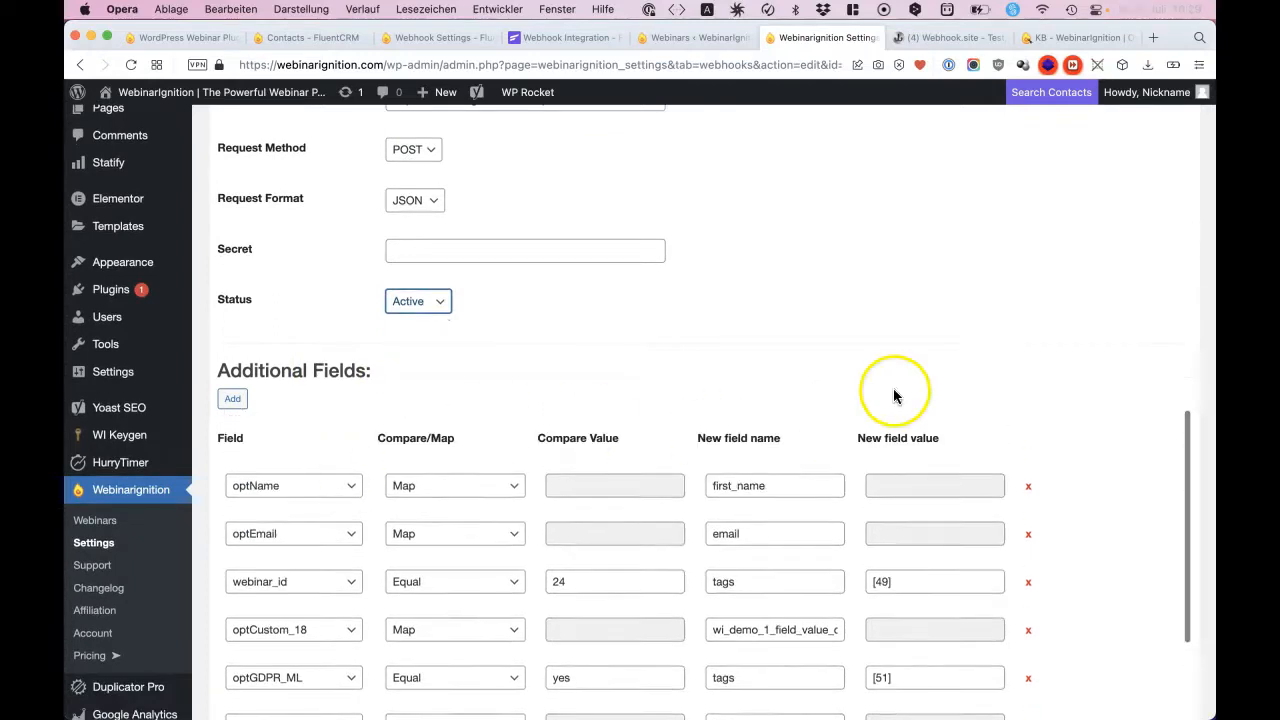
scroll(894, 392, "down", 3)
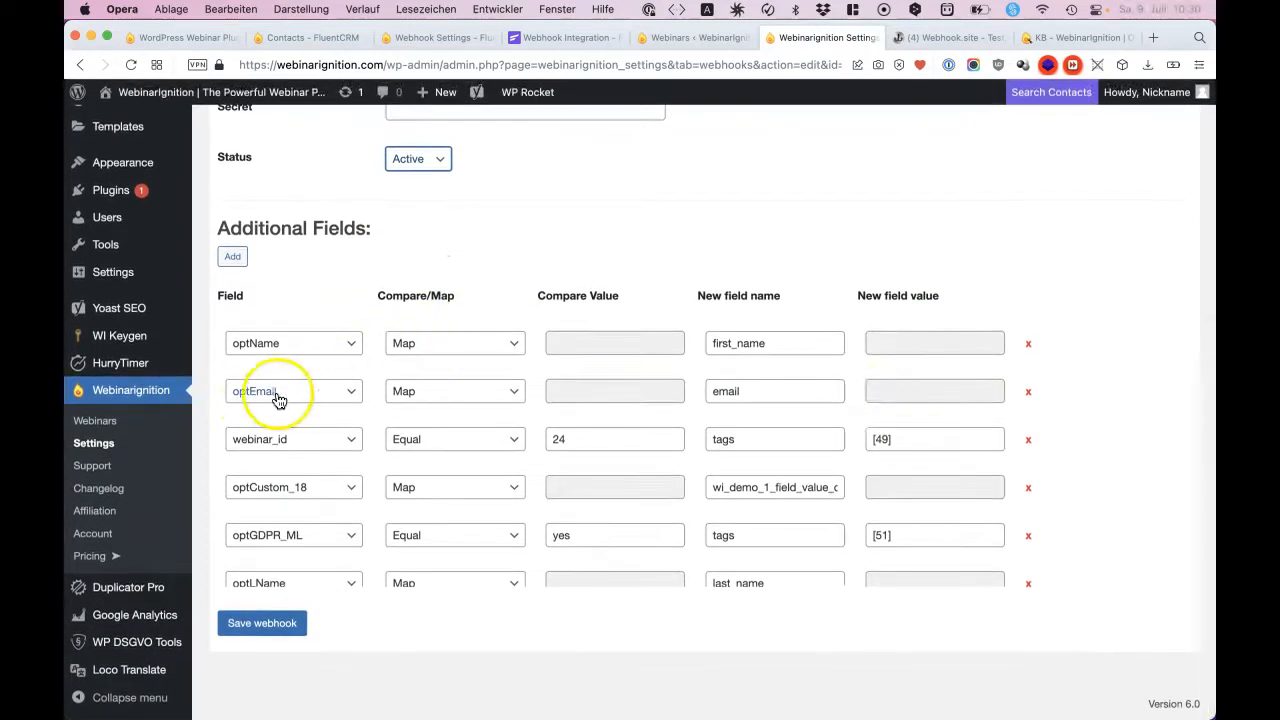
left_click(743, 393)
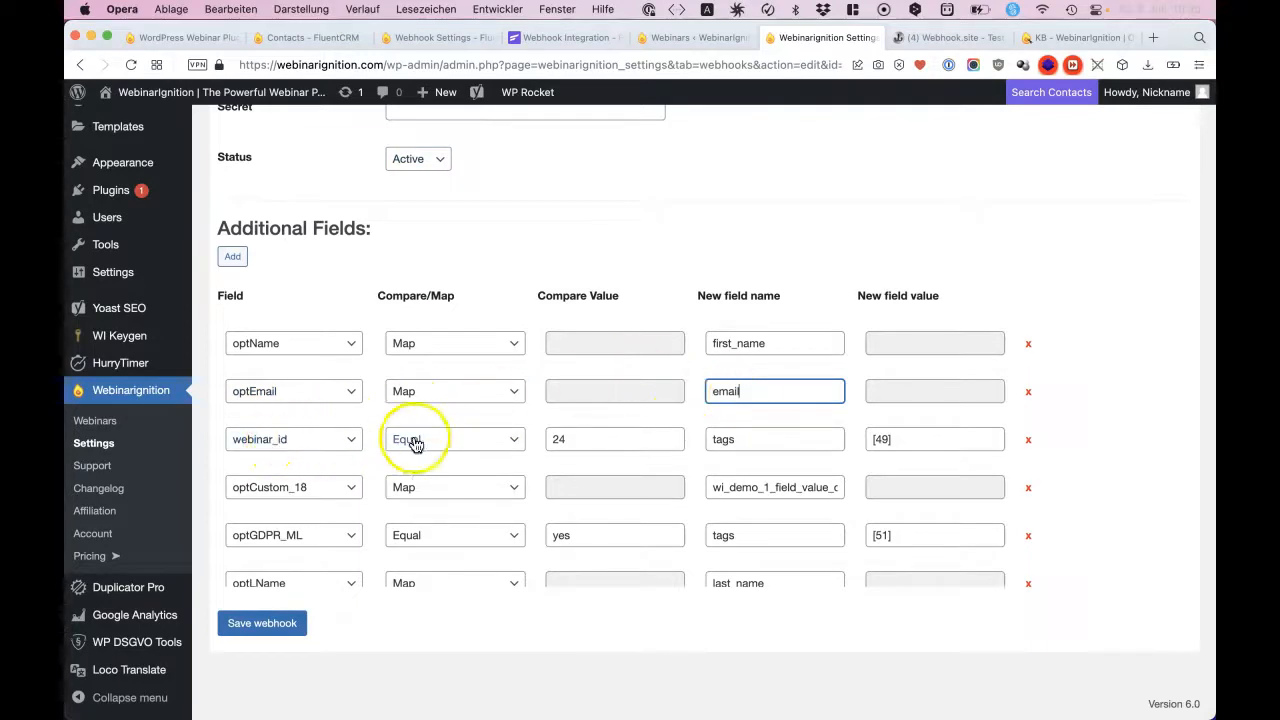
left_click(578, 439)
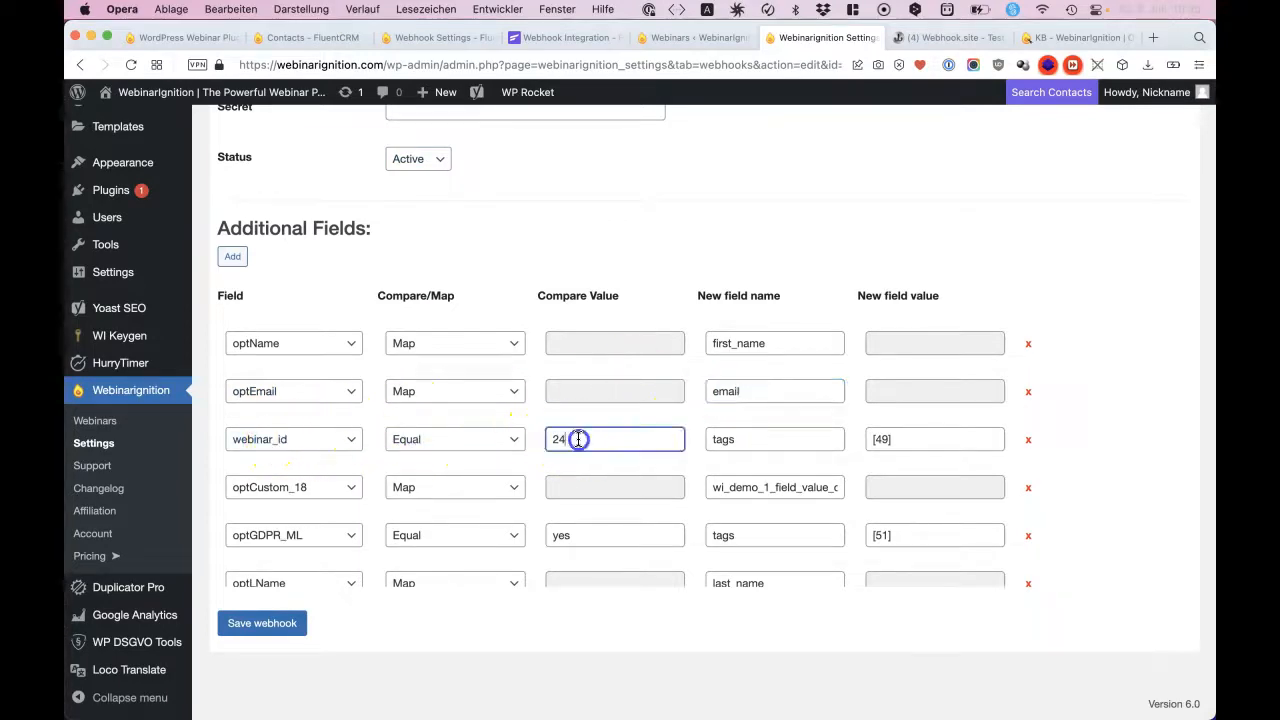
left_click(938, 437)
left_click_drag(938, 437, 843, 441)
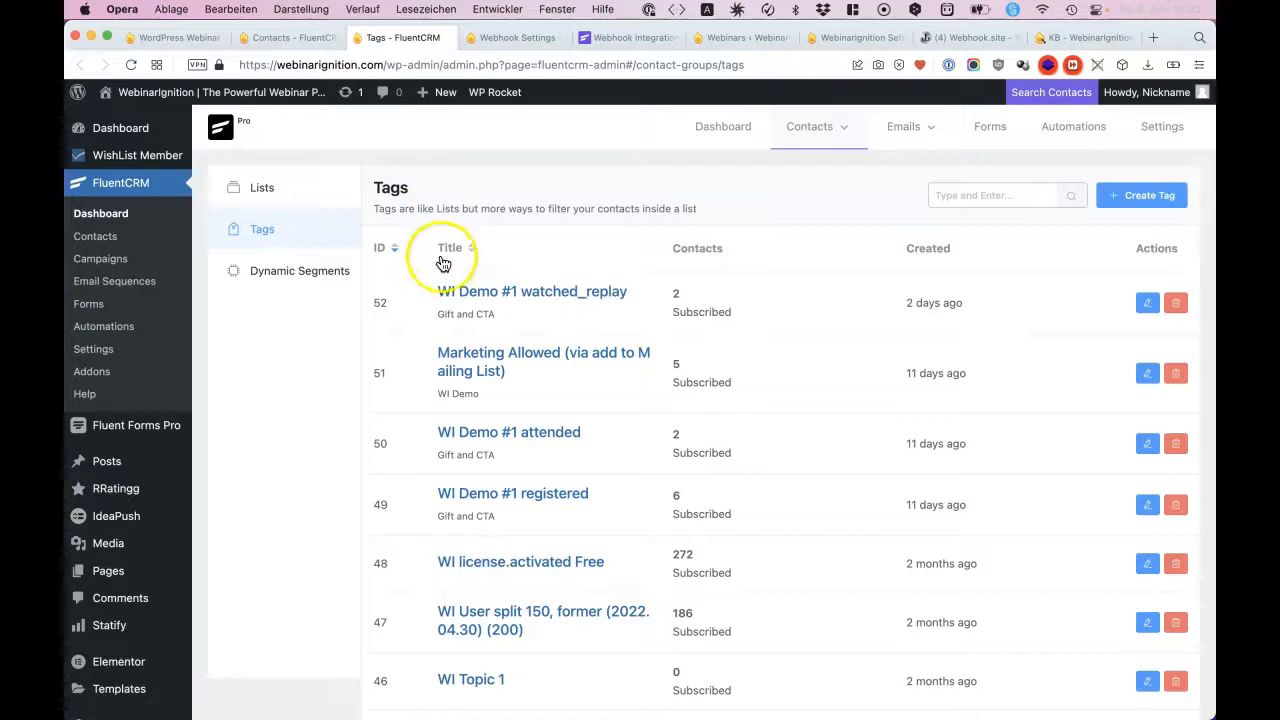
Examine the IDs and titles of the WI Demo #1 and Marketing Allowed tags in FluentCRM's Tags list
mouse_move(431, 292)
left_mouse_down()
mouse_move(462, 291)
mouse_move(428, 287)
left_mouse_up()
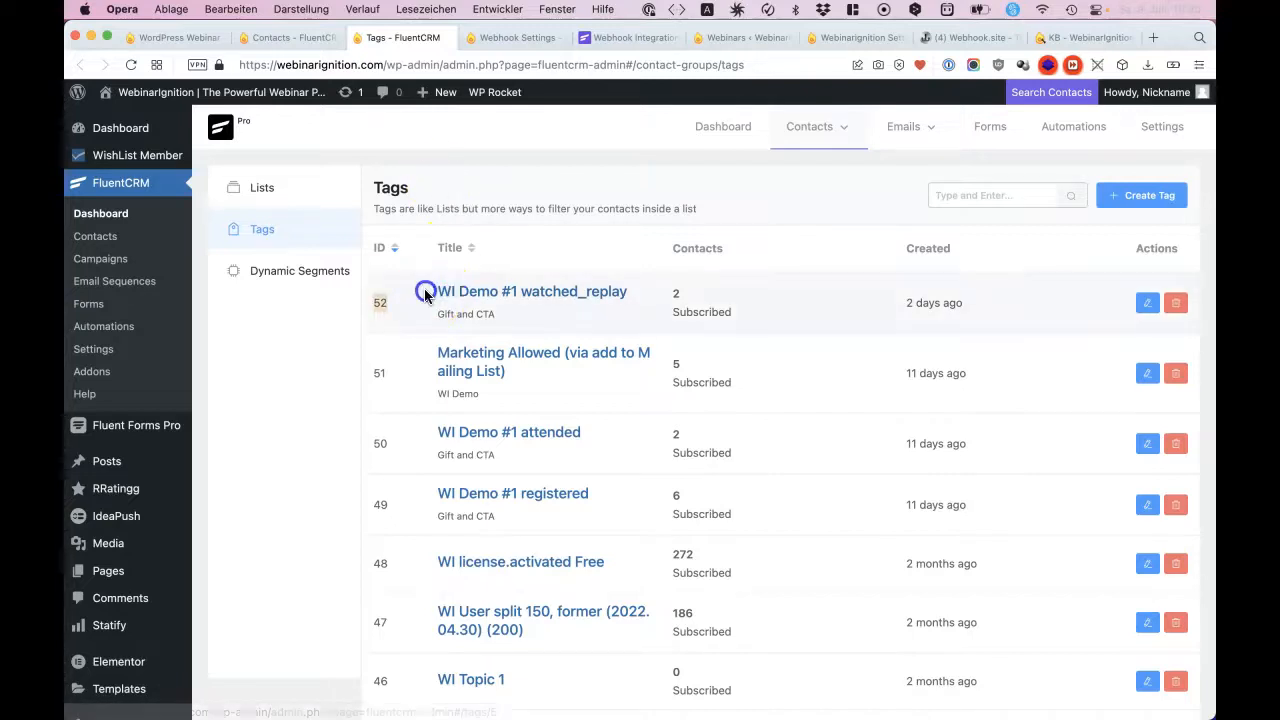
left_click_drag(432, 493, 617, 494)
left_click_drag(440, 431, 592, 441)
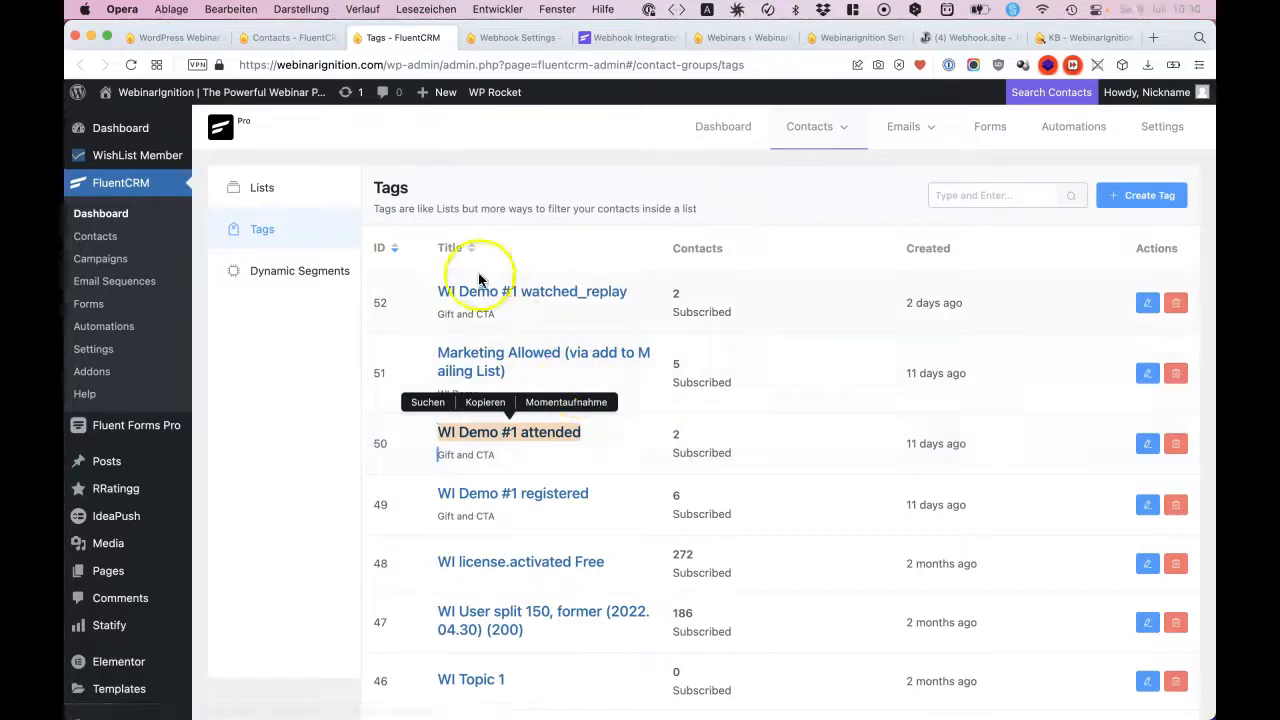
left_click_drag(434, 289, 667, 302)
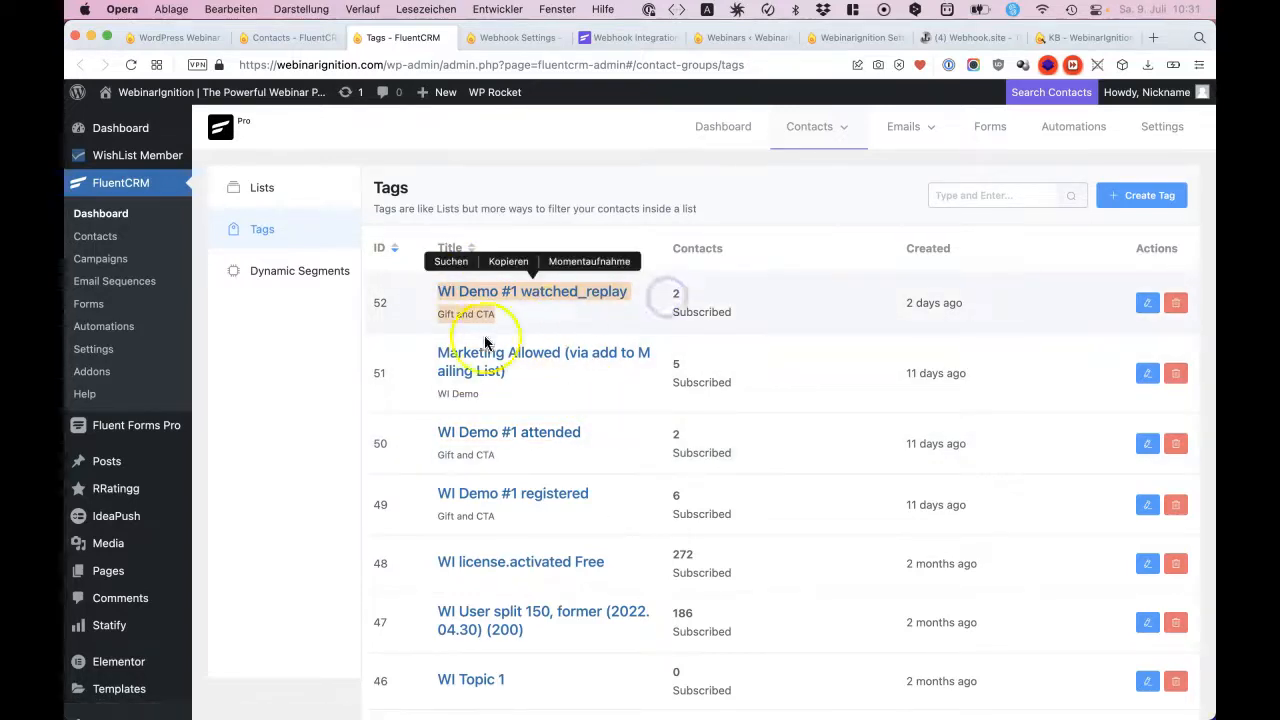
left_click_drag(372, 357, 505, 371)
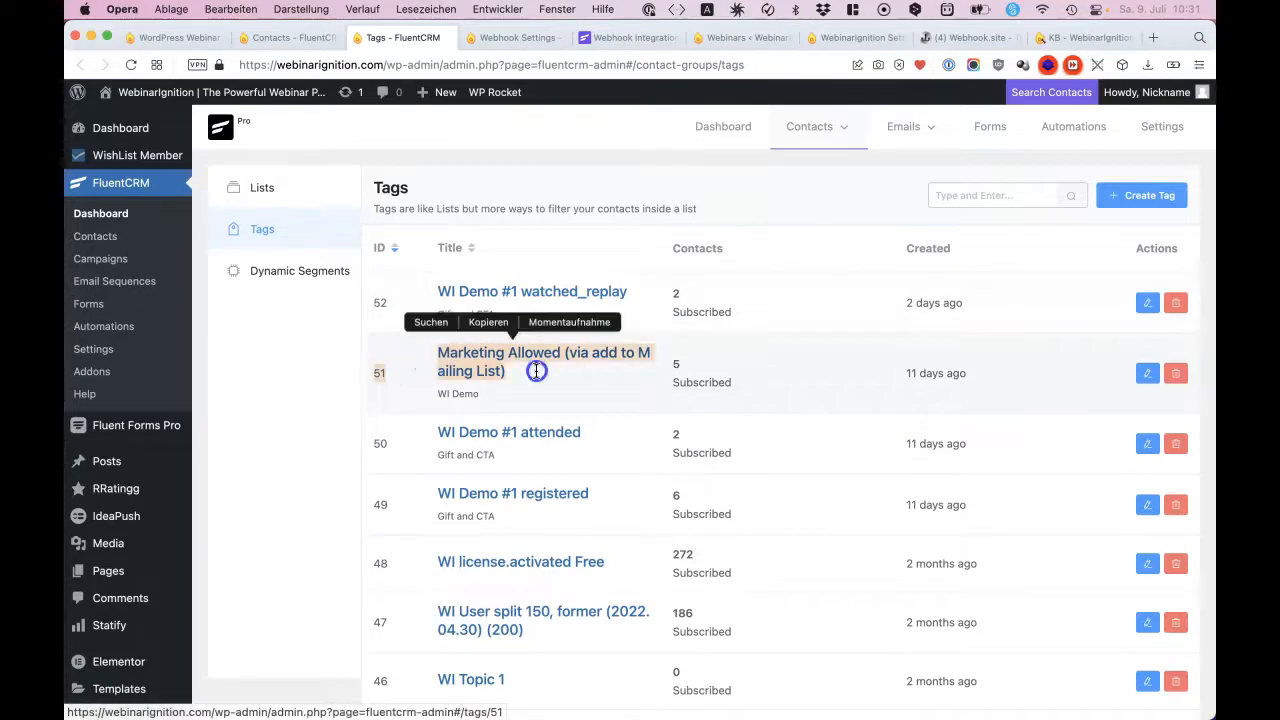
double_click(384, 503)
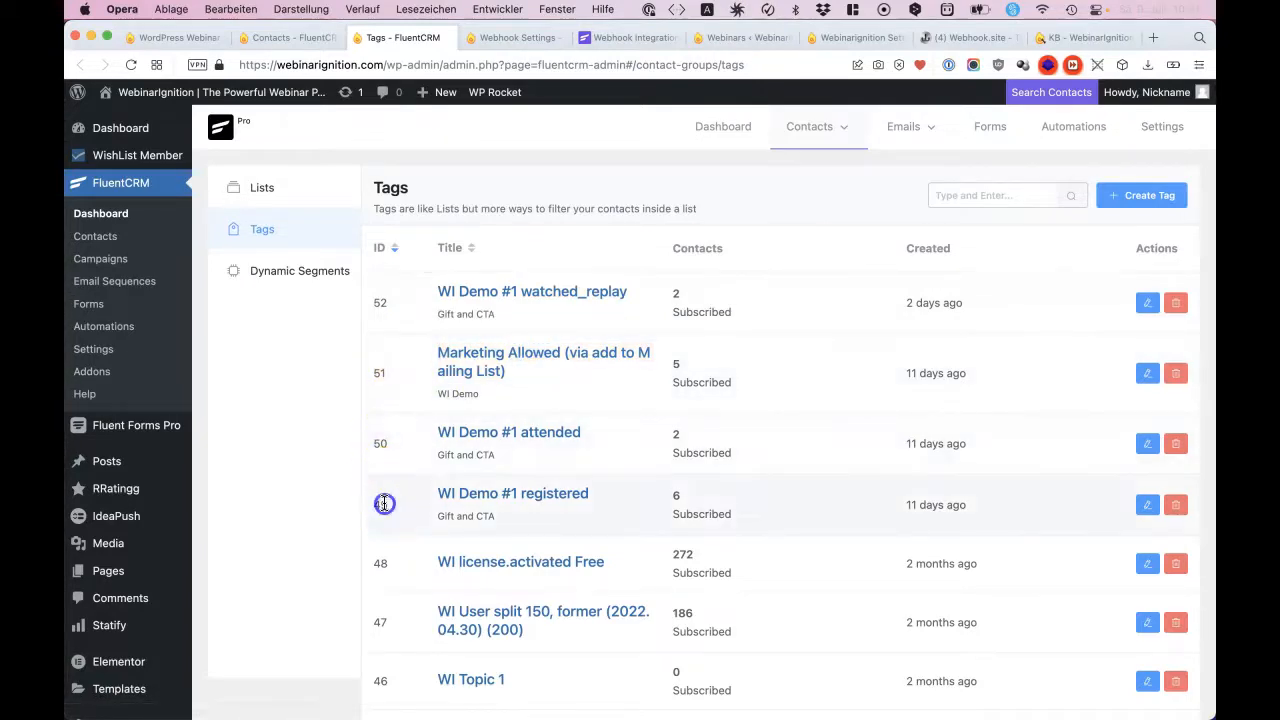
double_click(384, 446)
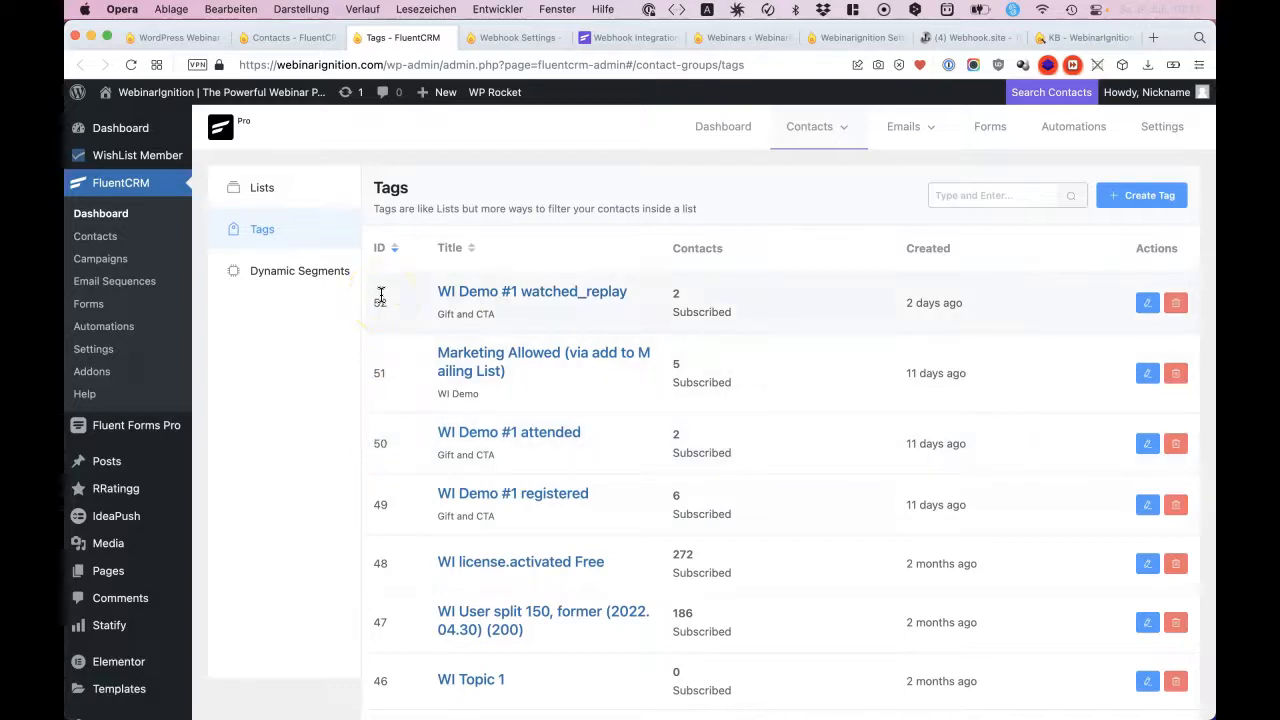
Return to the WebinarIgnition webhook and review the optGDPR_ML tag value and the remaining webinar_id rows
left_click(531, 37)
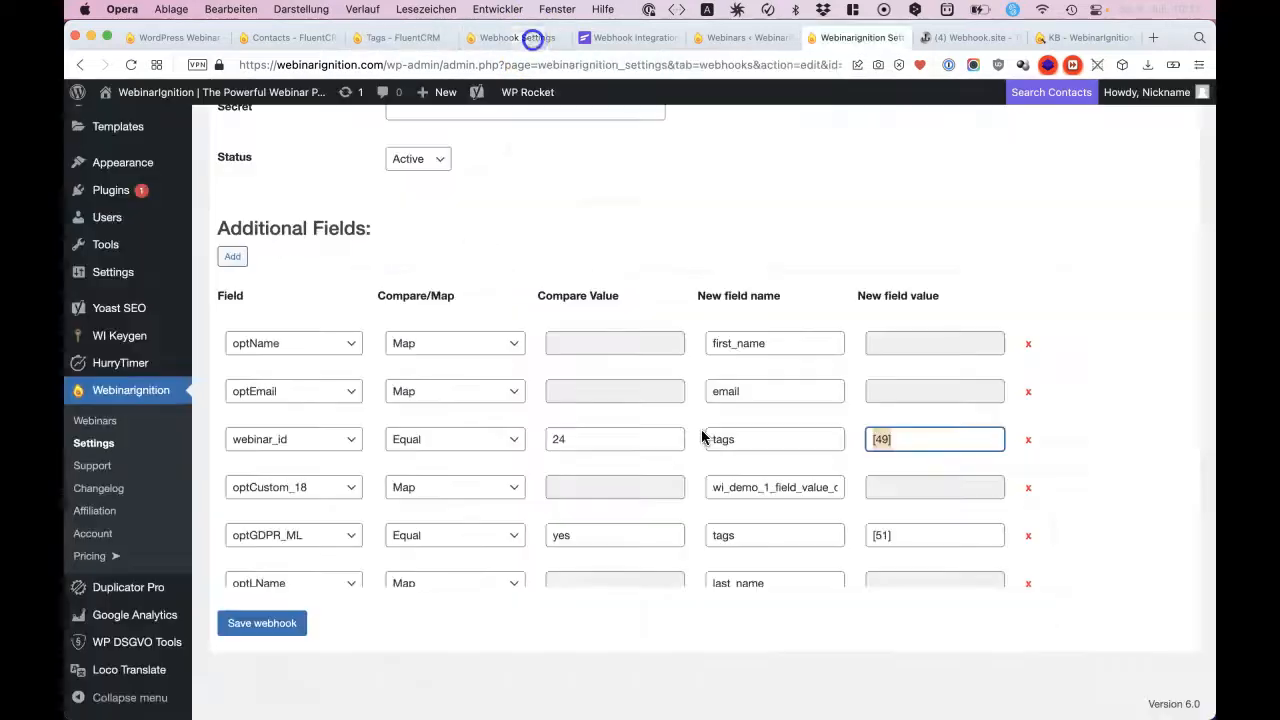
scroll(706, 436, "down", 3)
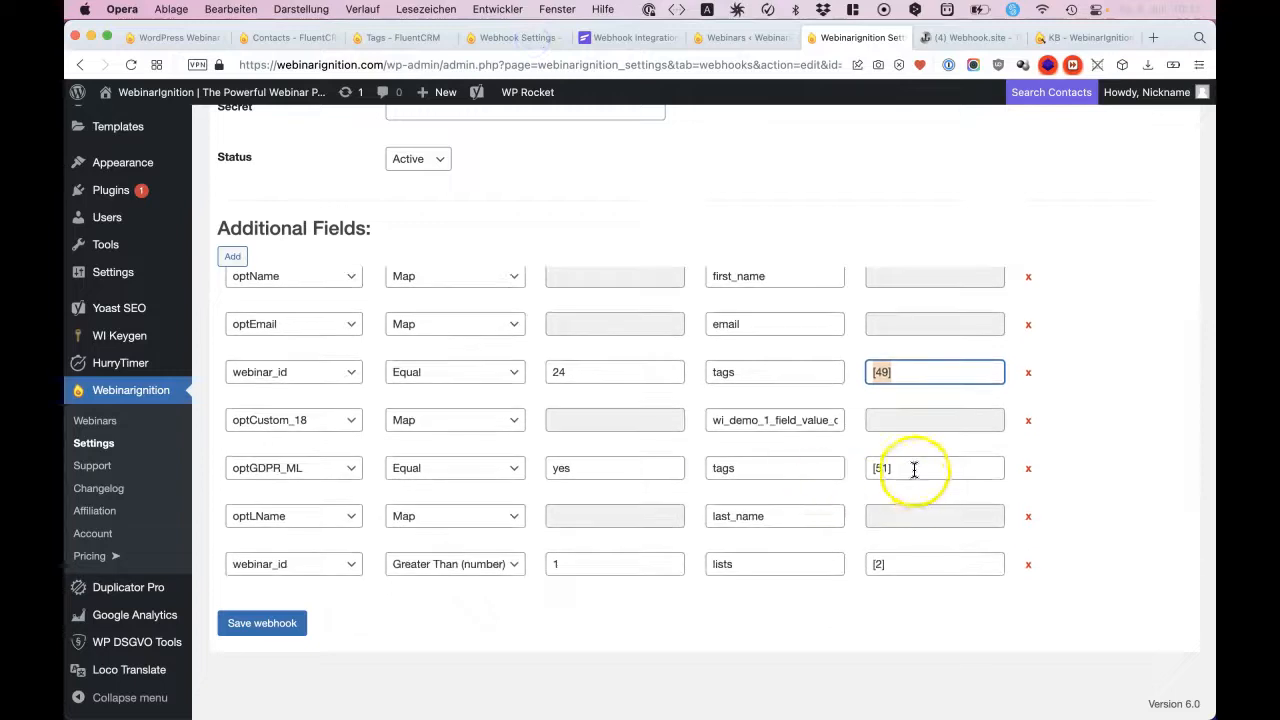
triple_click(914, 470)
scroll(857, 514, "down", 2)
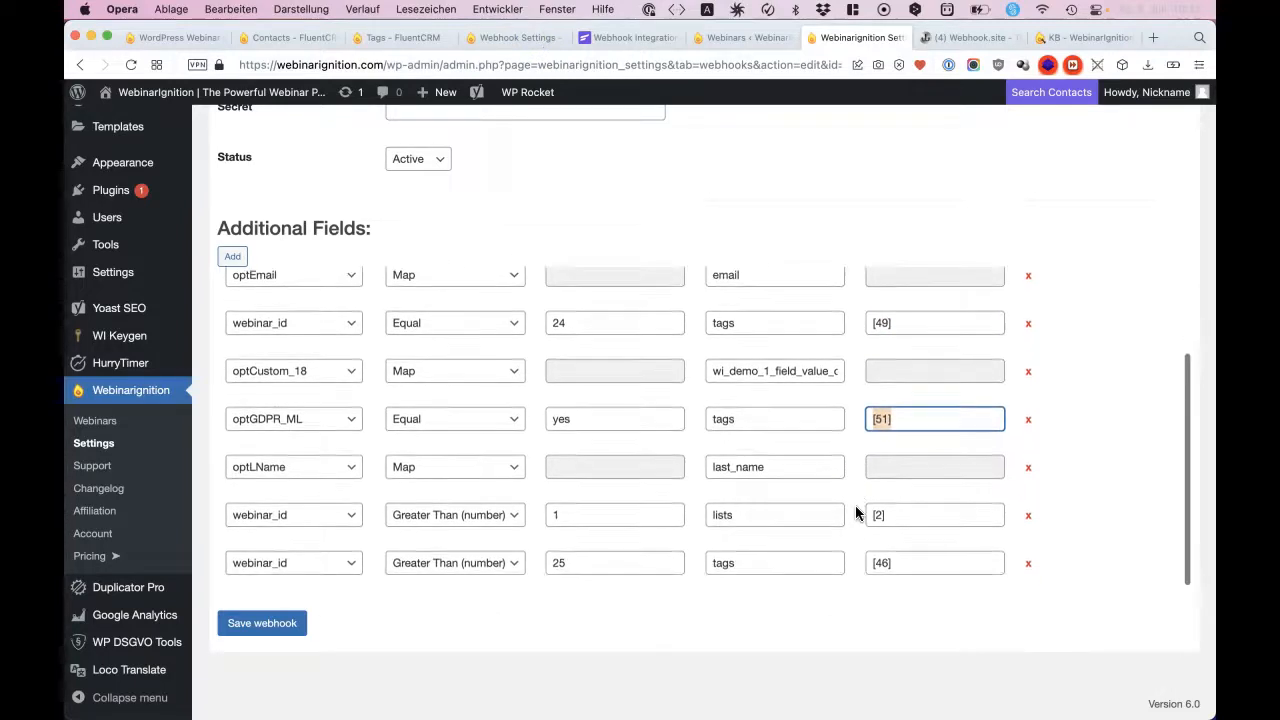
Leave the To FluentCRM webhook and go back to the webhooks overview
scroll(855, 514, "up", 10)
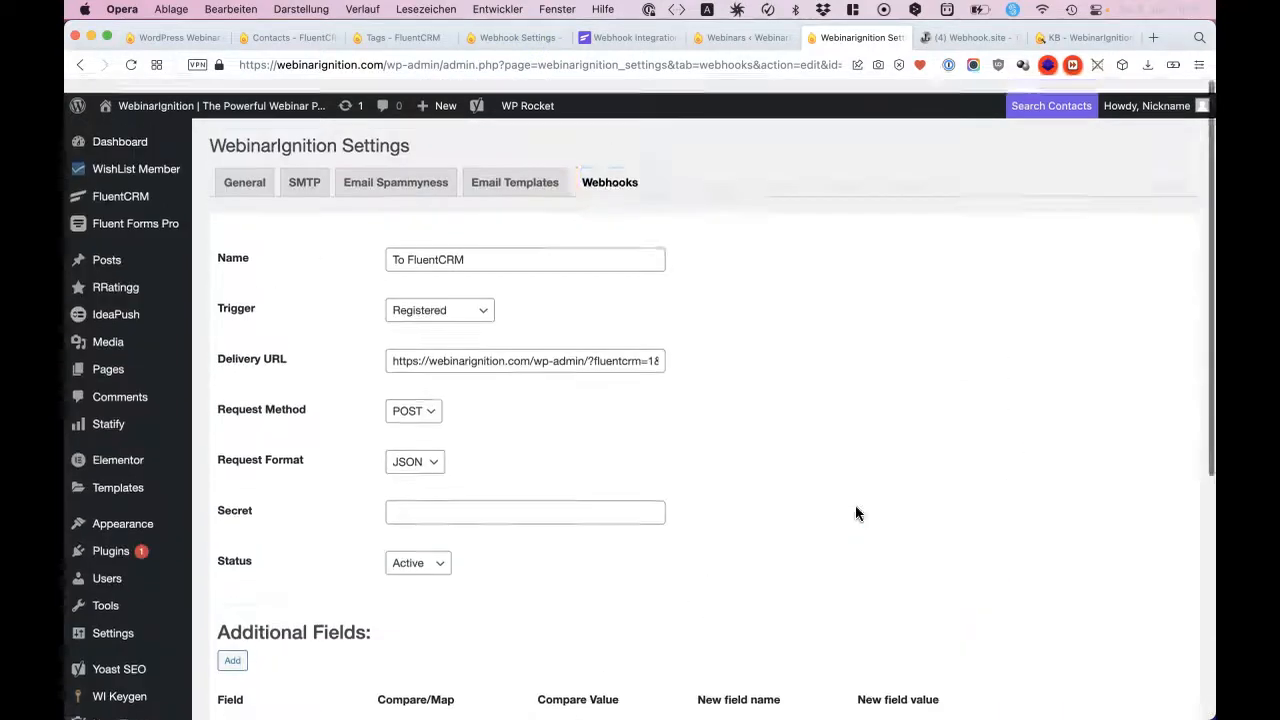
left_click(595, 192)
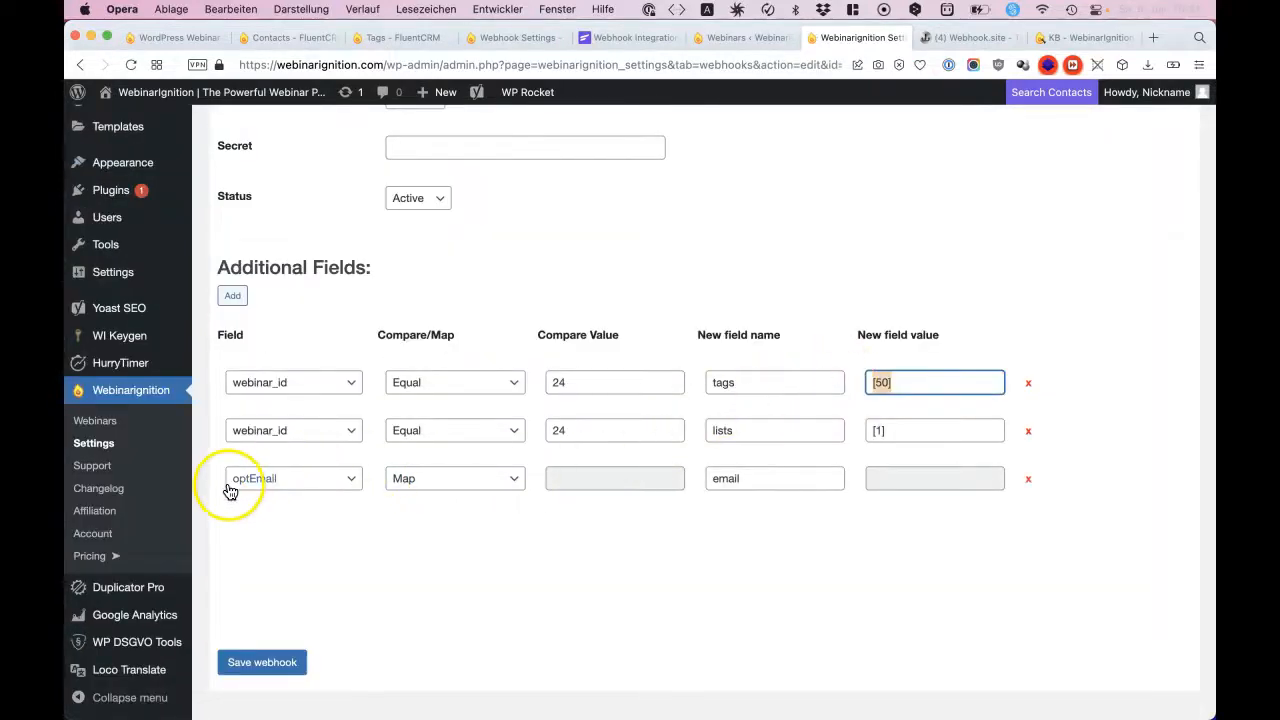
Review the To Fluent CRM webhook's optEmail mapping, its lists and tags rows, and the trigger and delivery settings above them
left_click(806, 477)
double_click(806, 477)
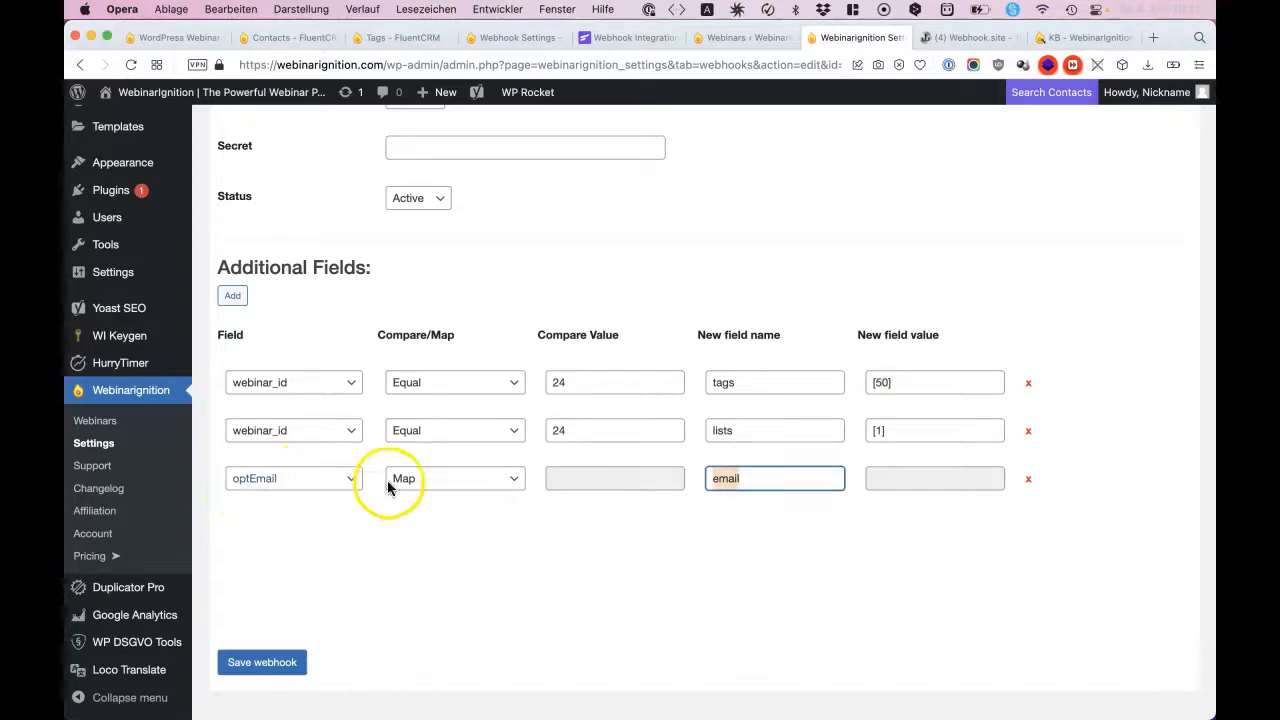
left_click(568, 476)
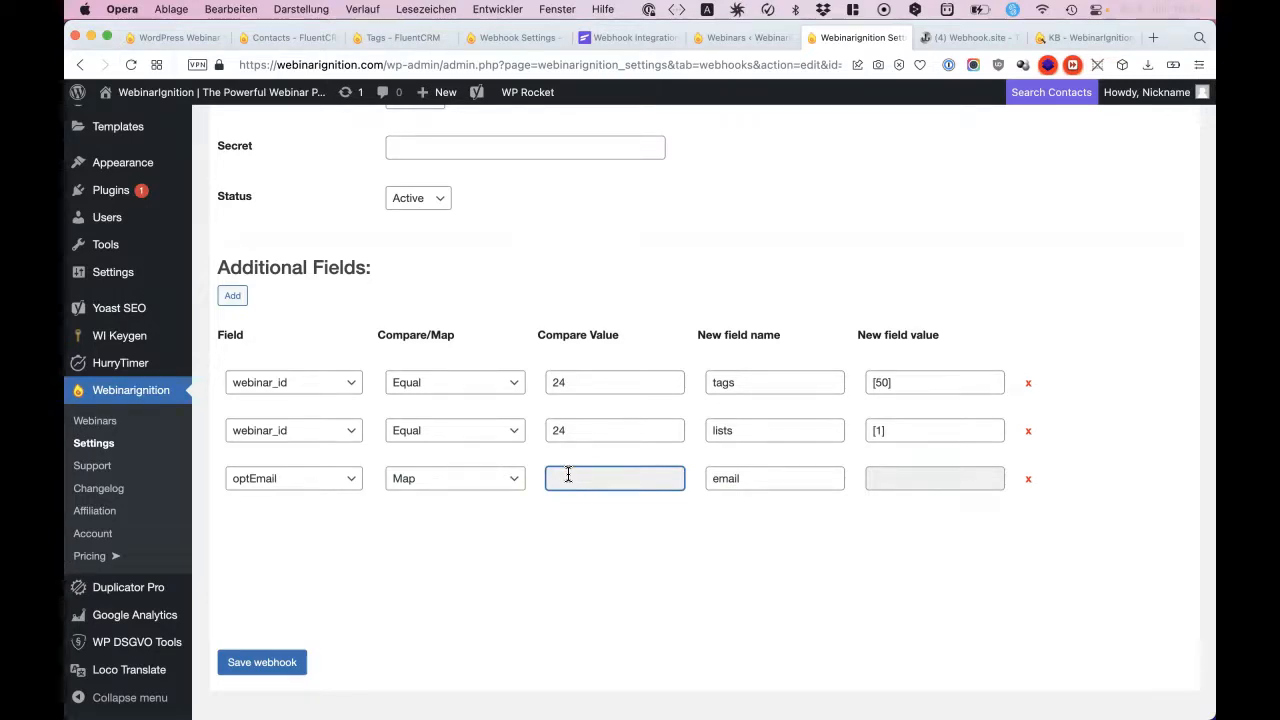
left_click_drag(789, 429, 788, 398)
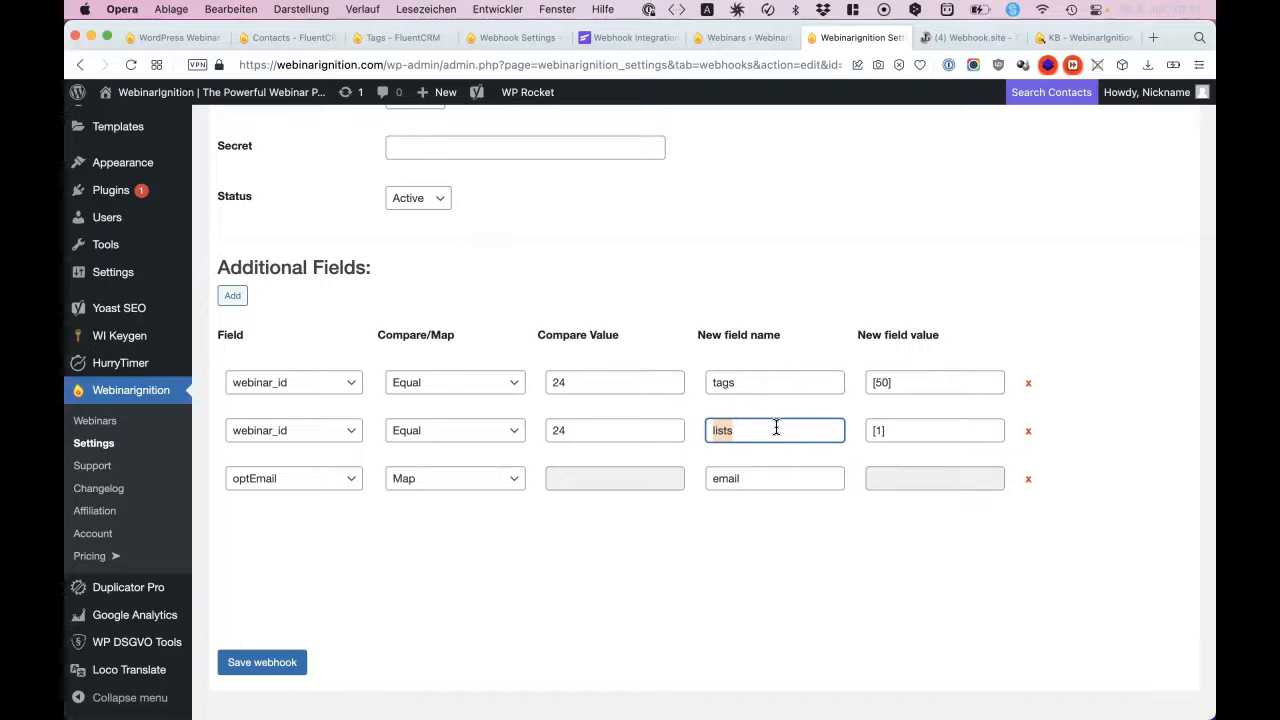
left_click(766, 380)
left_click(764, 367)
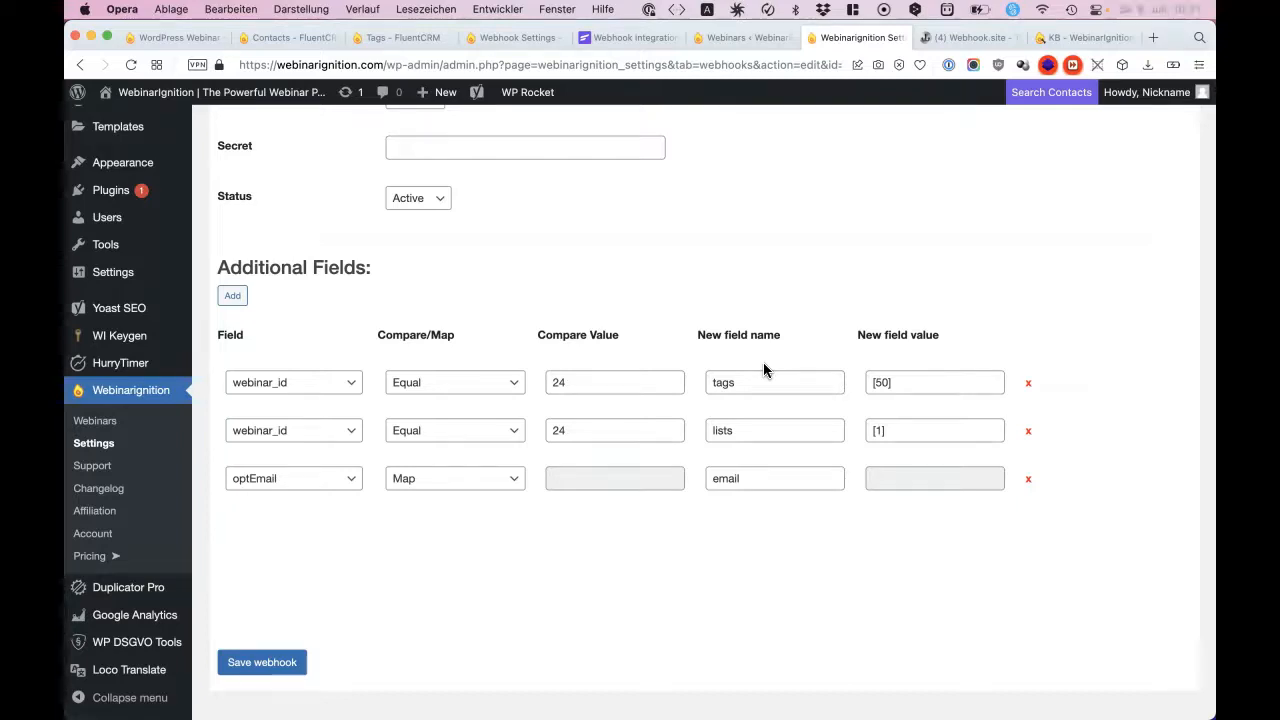
scroll(763, 364, "up", 1)
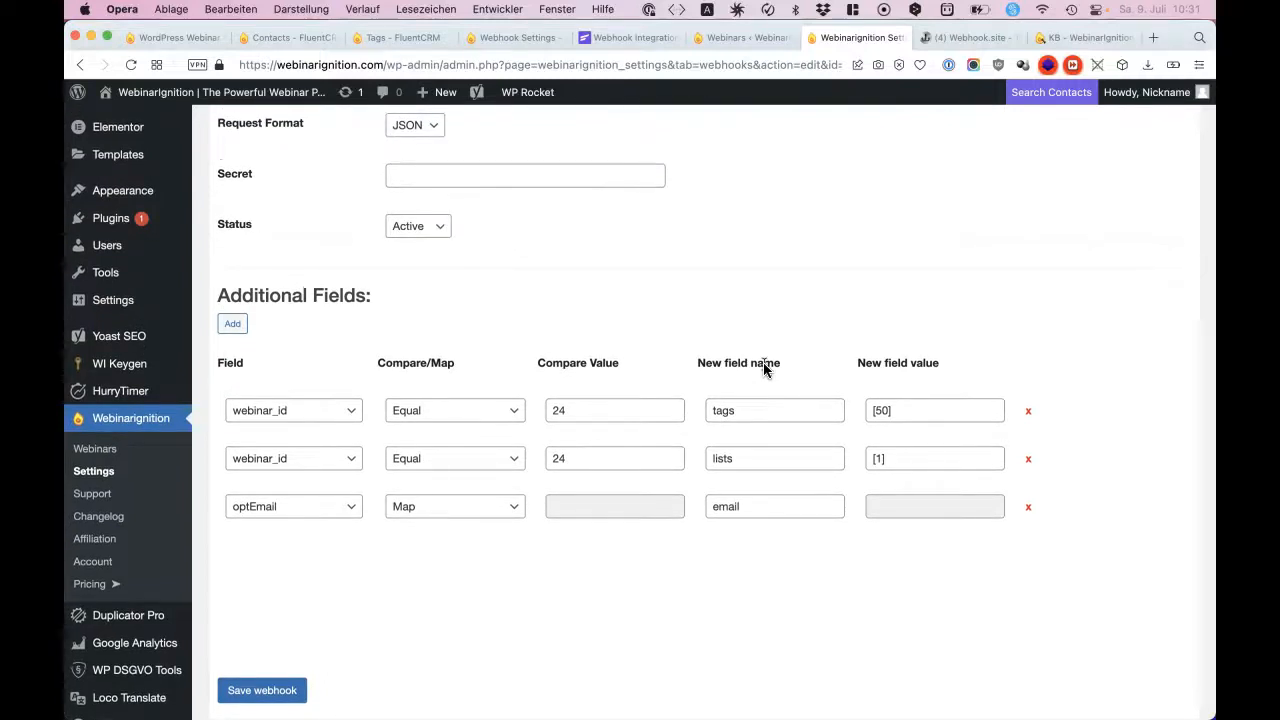
scroll(763, 368, "up", 5)
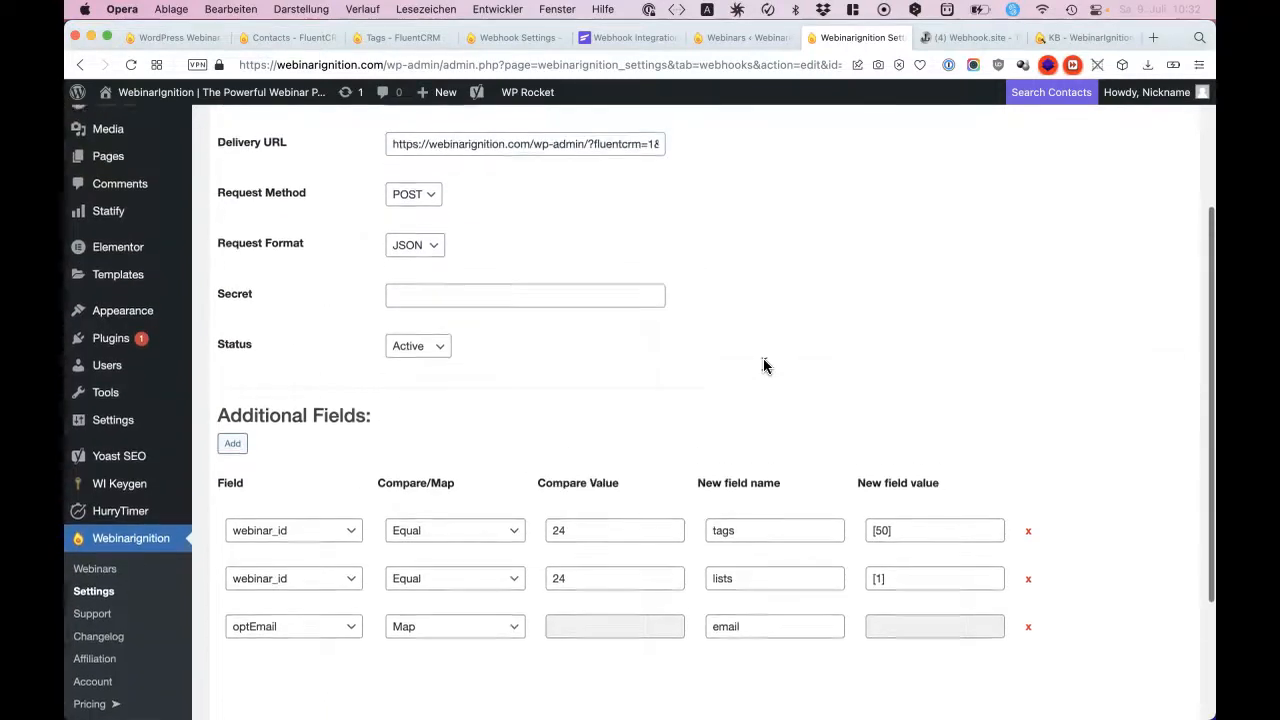
scroll(763, 366, "up", 4)
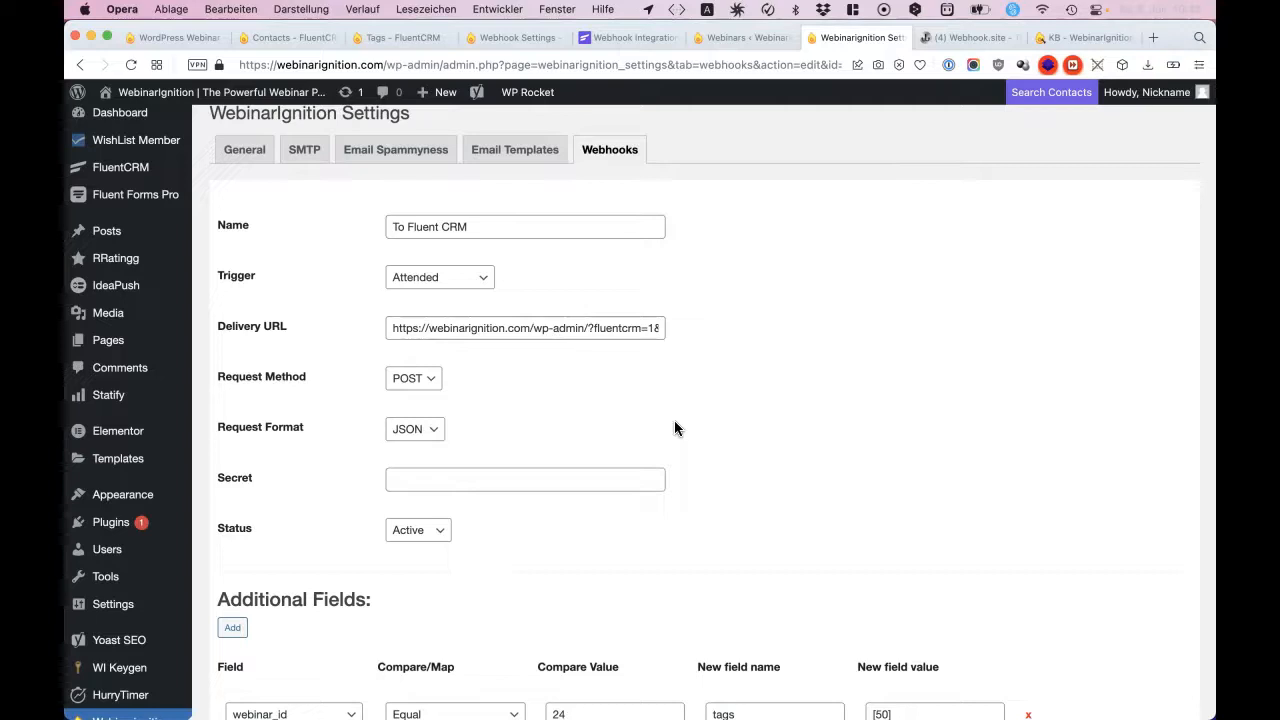
Examine the source fields available for the first webinar_id row and compare the optCustom keys with the webinar's registration form fields
scroll(600, 440, "down", 3)
left_click(309, 556)
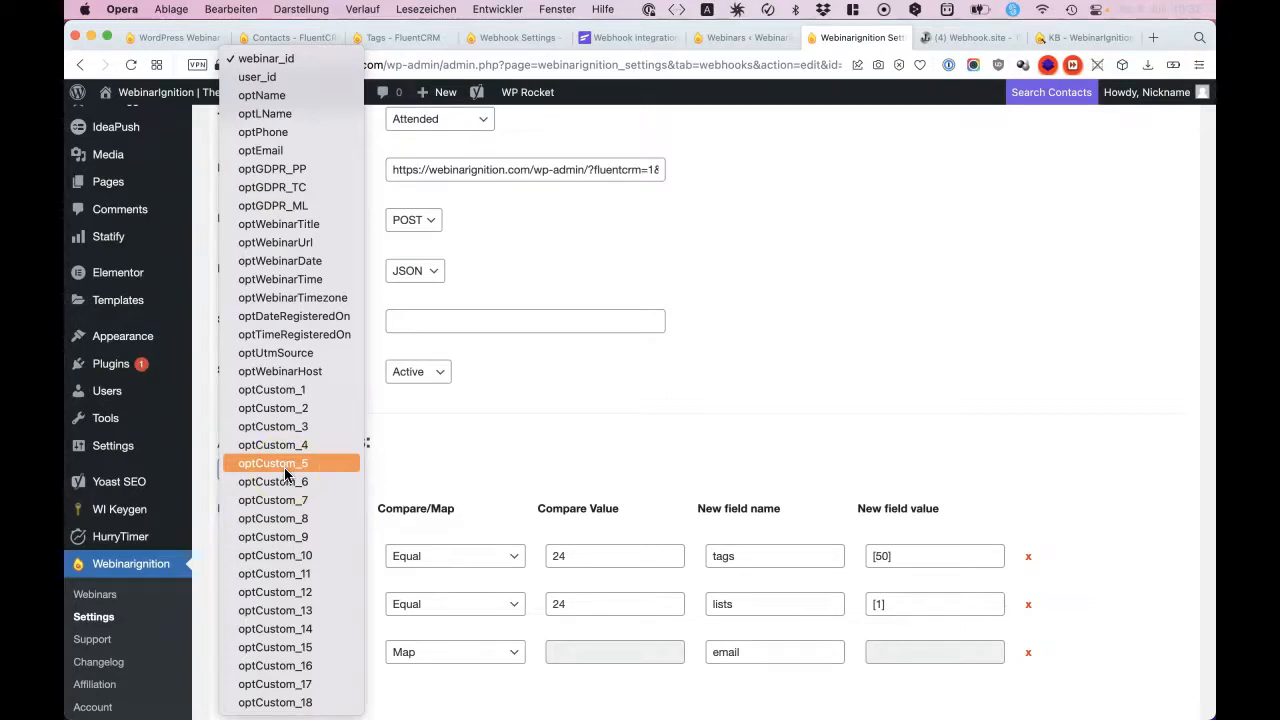
left_click(290, 37)
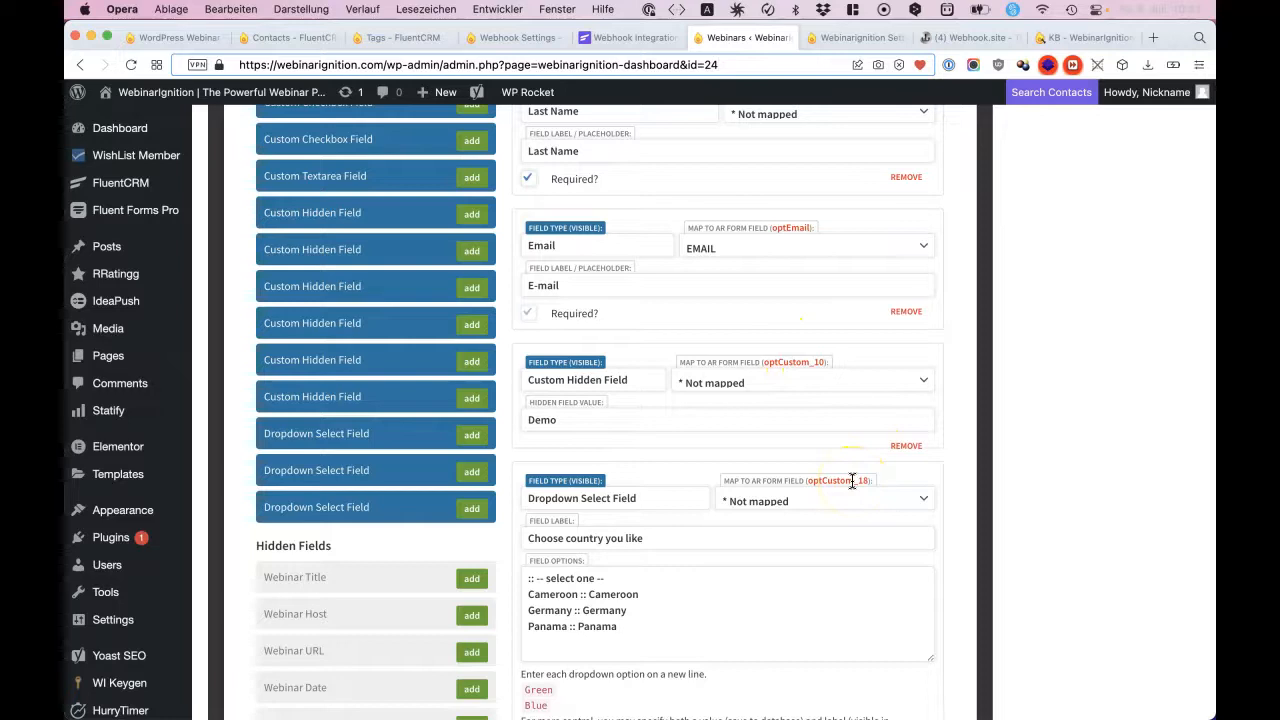
left_click(862, 38)
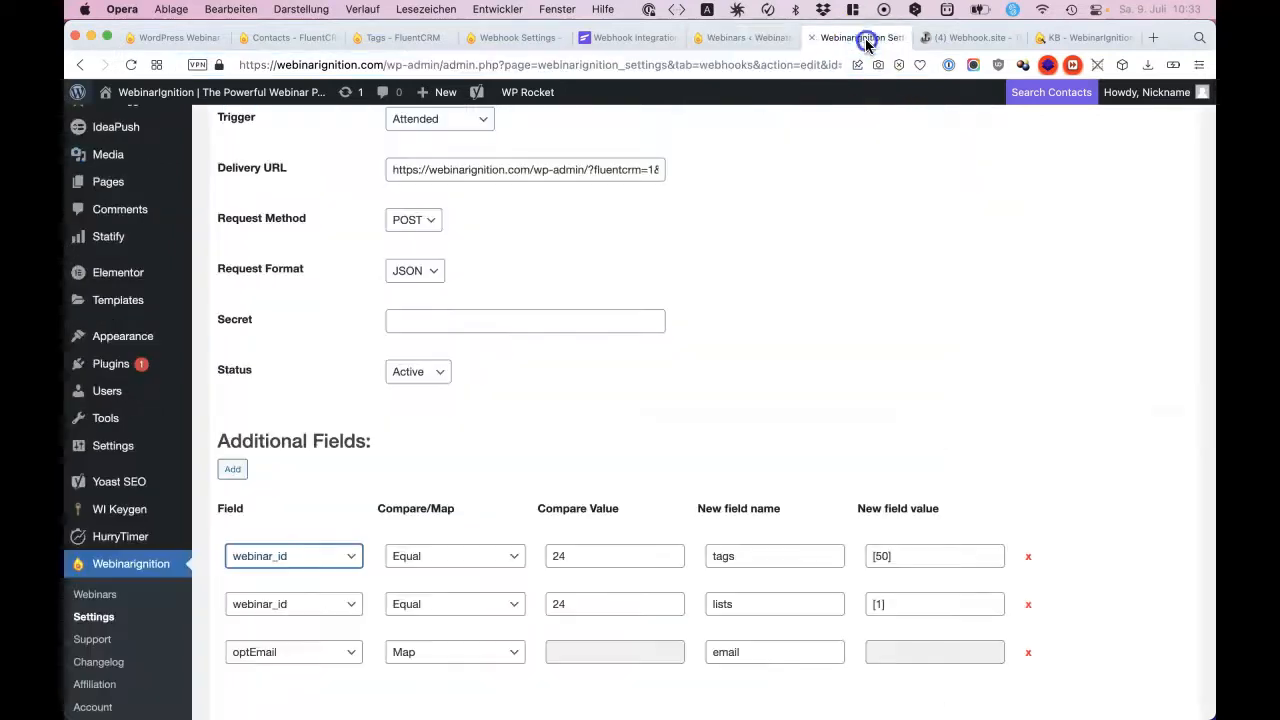
left_click(603, 410)
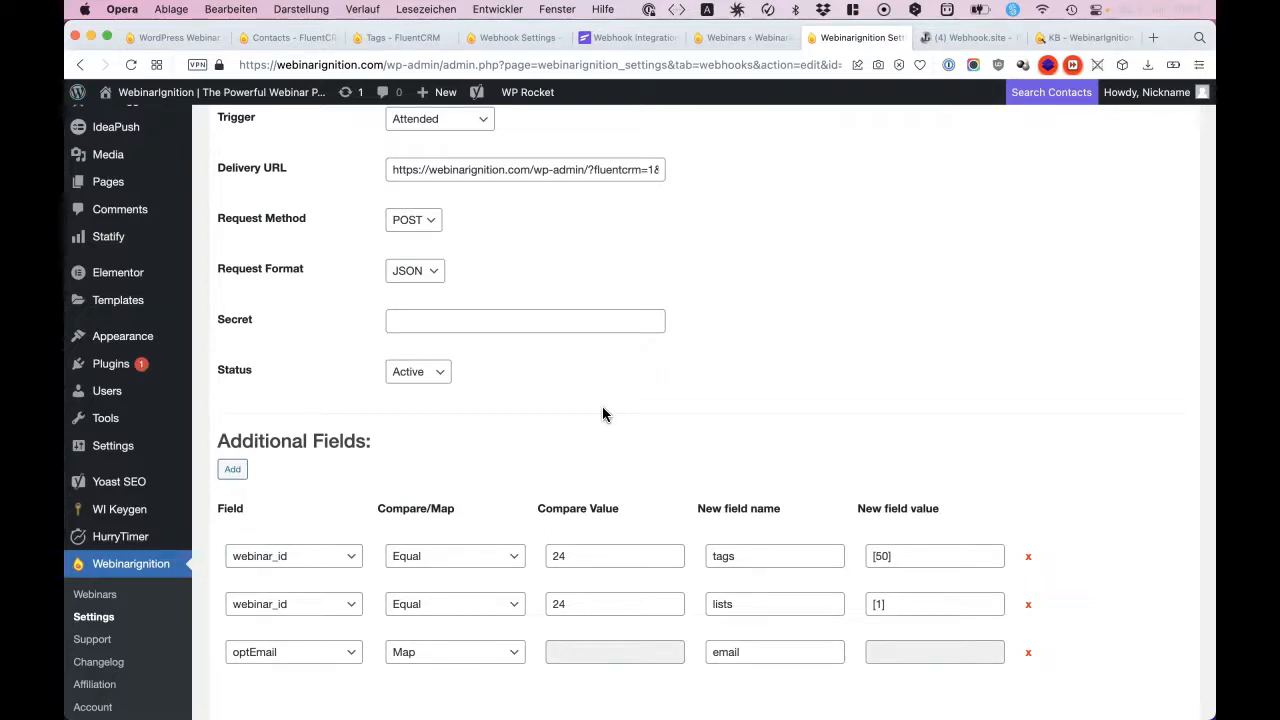
Inspect the webhook.site address and the complete raw JSON content of the selected test request
left_click(996, 43)
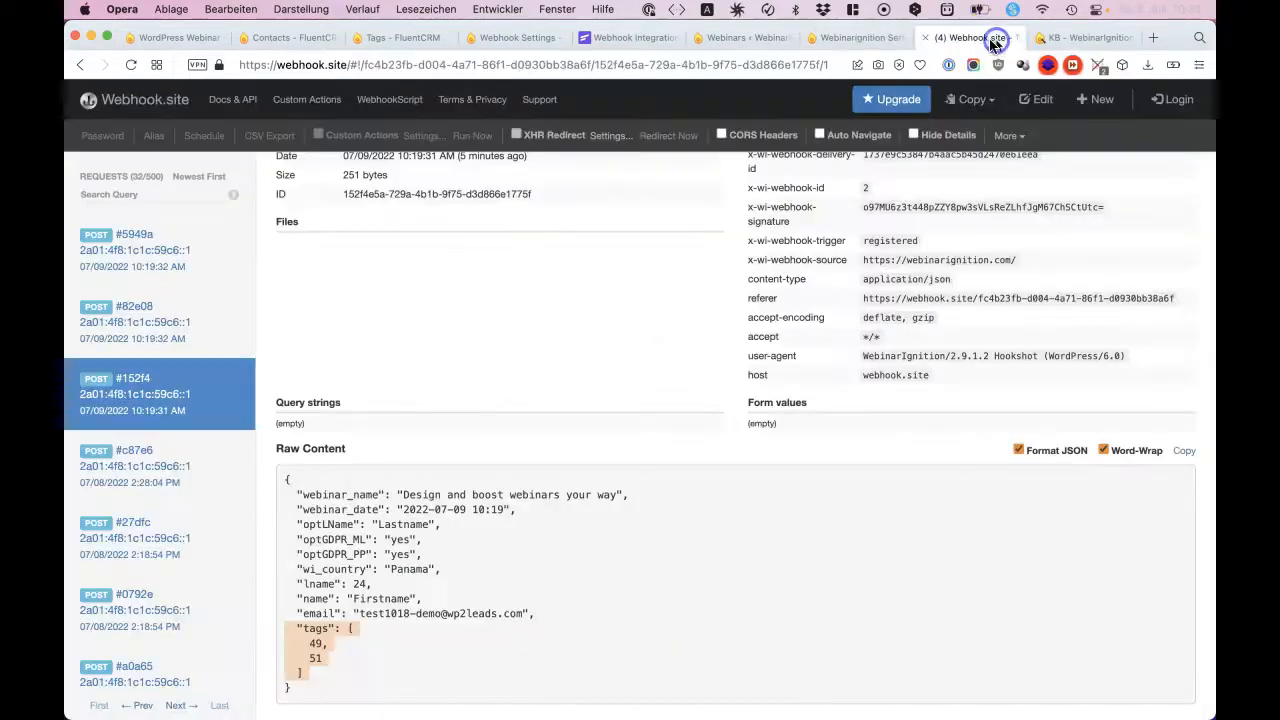
left_click(350, 66)
left_click_drag(345, 64, 337, 43)
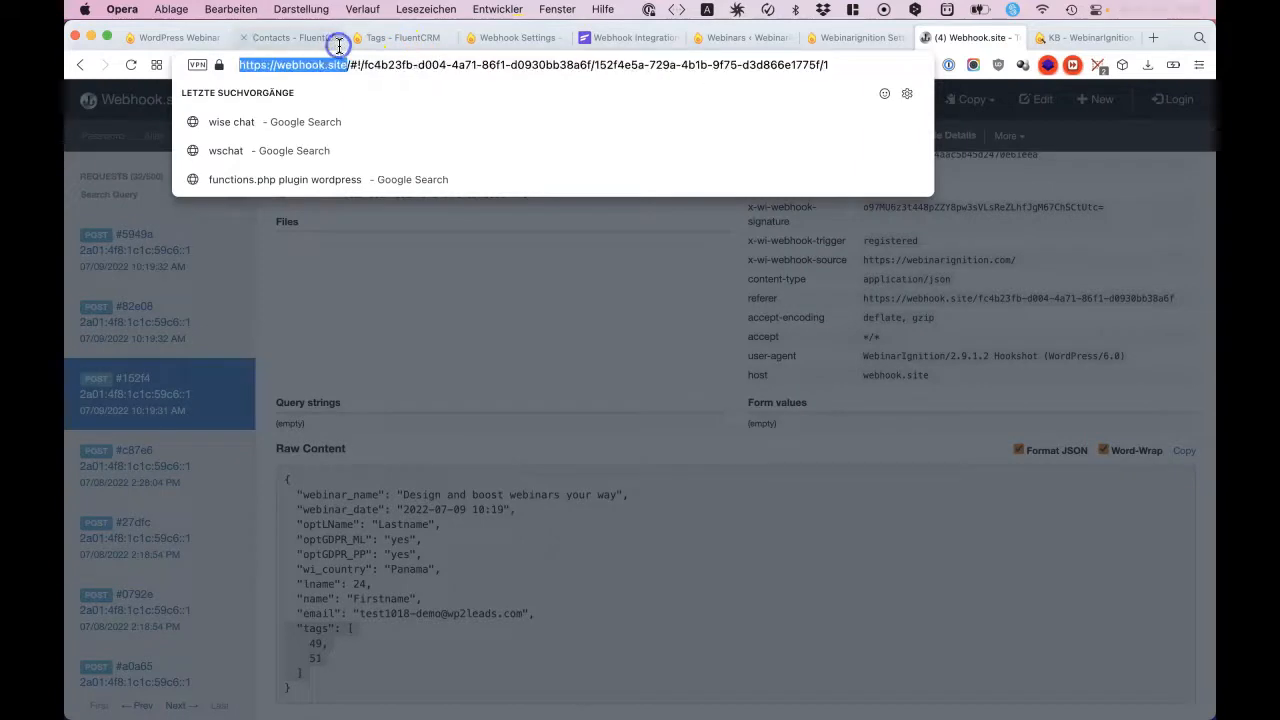
left_click(417, 351)
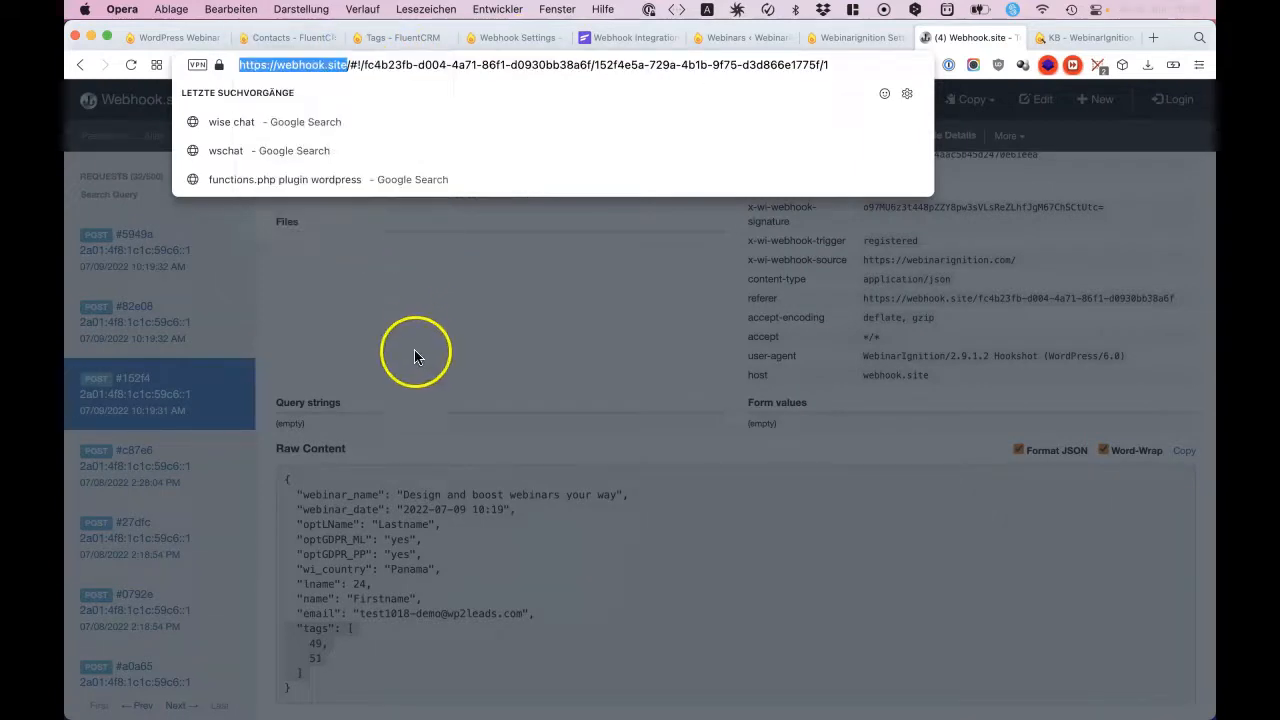
left_click_drag(417, 678, 412, 465)
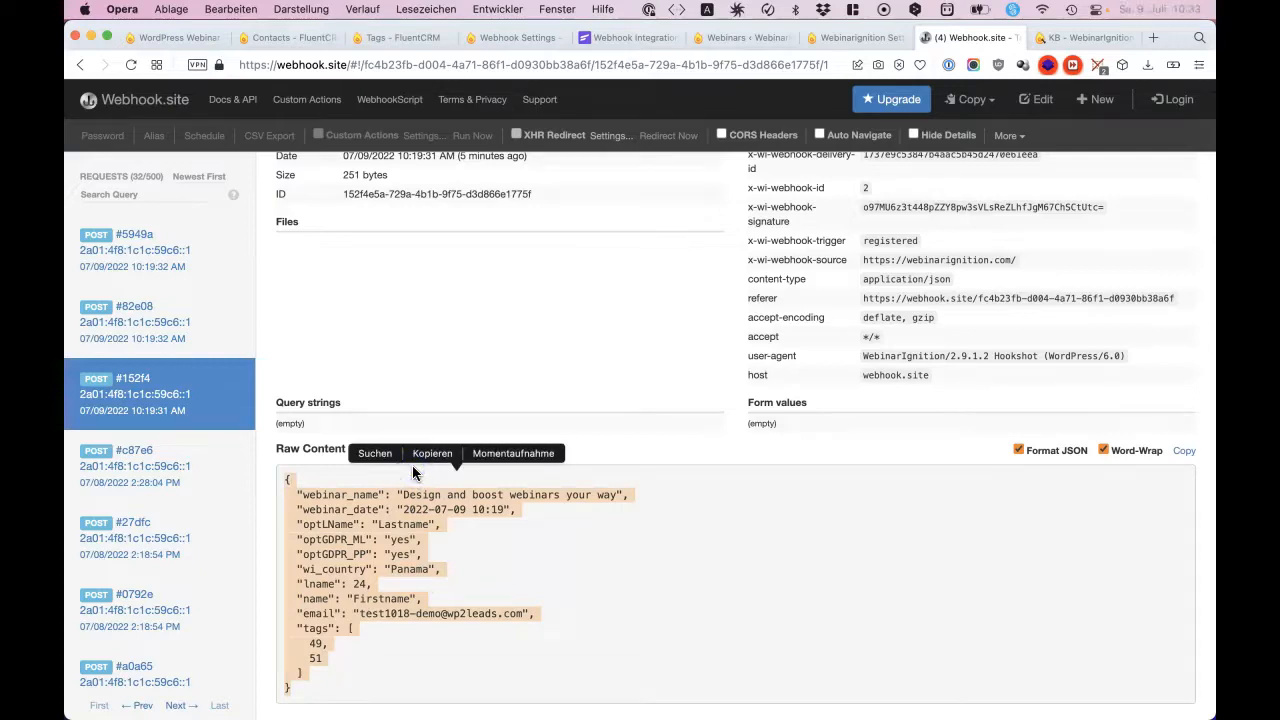
Review the Delivery URL in the WebinarIgnition webhook and the Additional Data section of FluentCRM's webhook integration documentation
left_click(866, 38)
triple_click(594, 171)
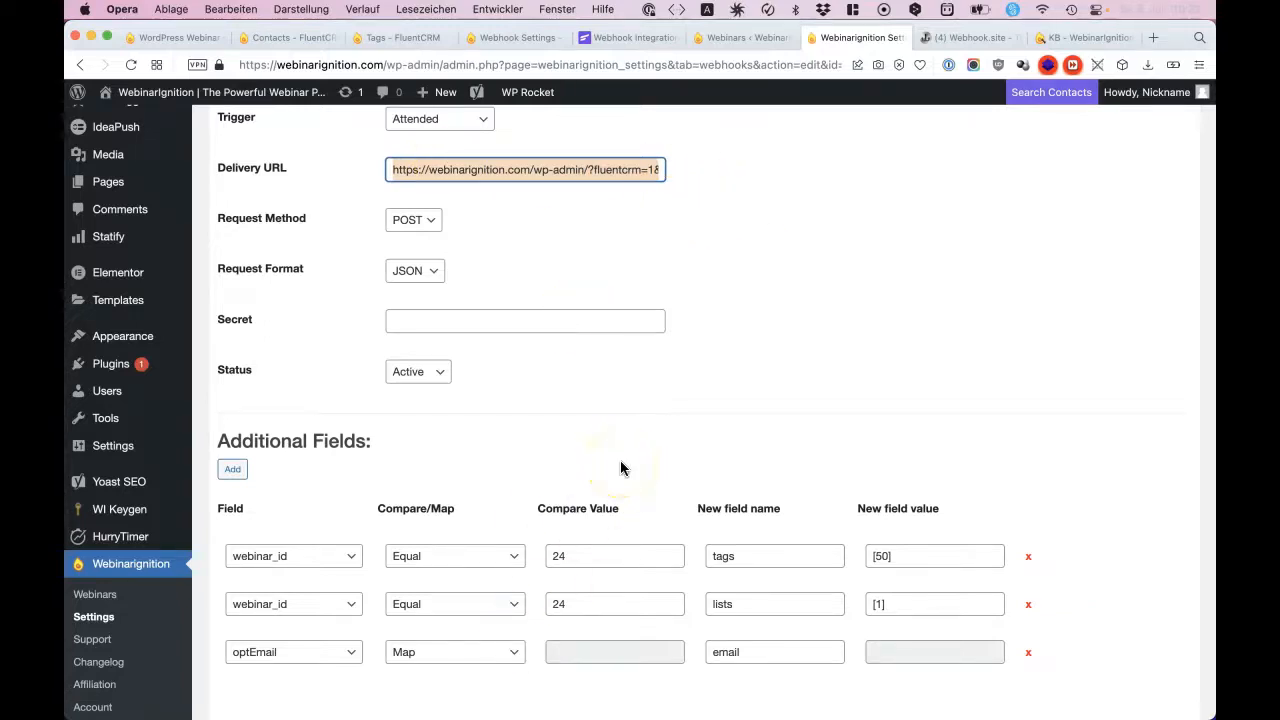
triple_click(594, 169)
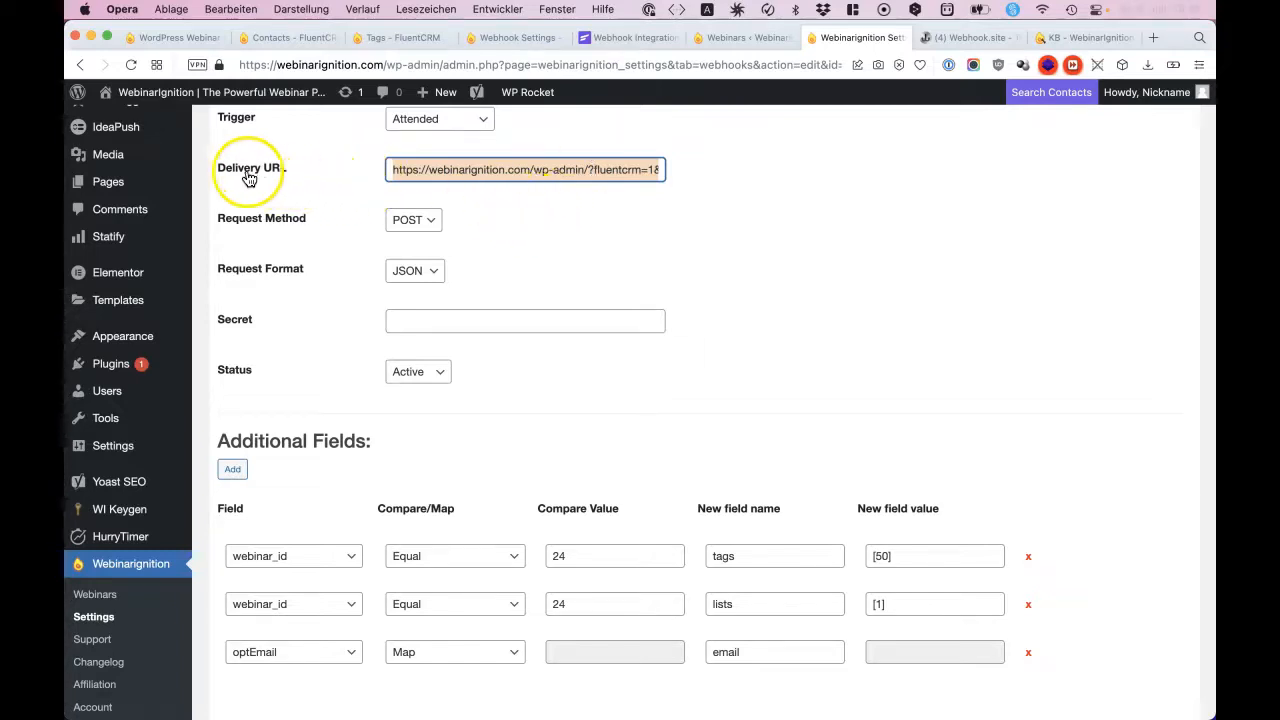
left_click(210, 172)
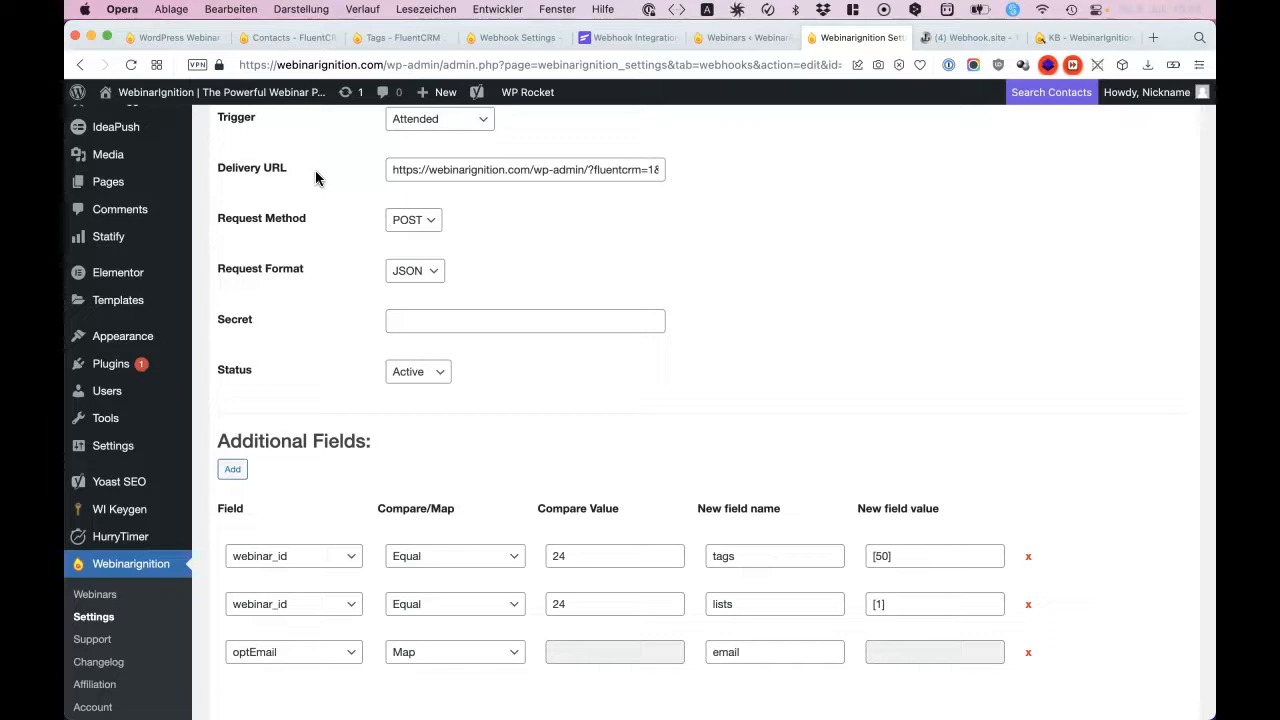
left_click(601, 38)
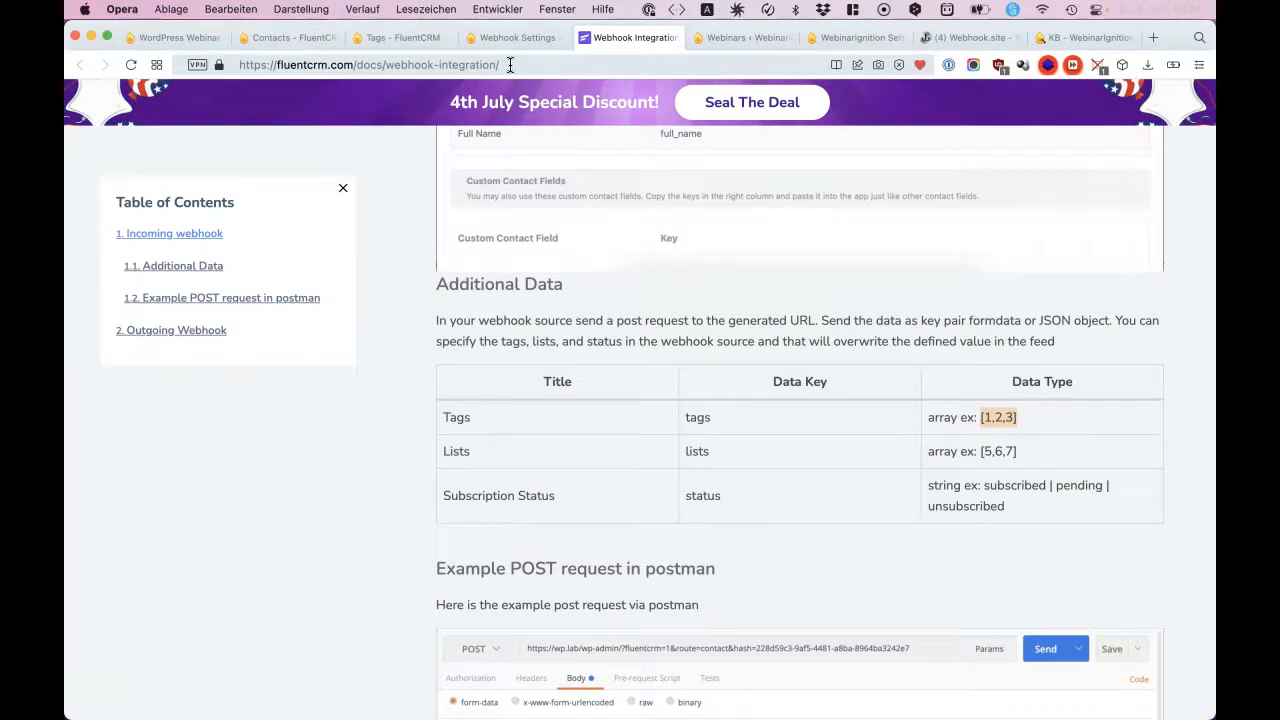
Open the free-trial checkout for the annual Ultimate plan from the WebinarIgnition pricing page
left_click(190, 37)
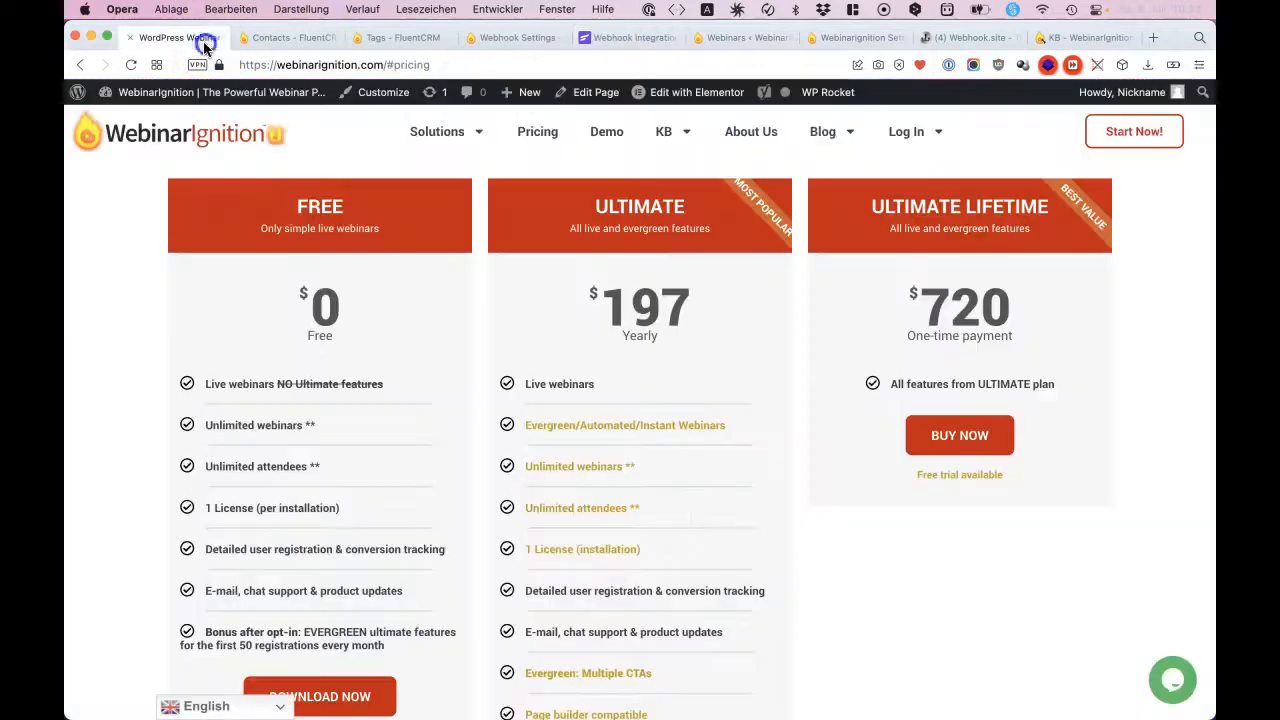
left_click(410, 37)
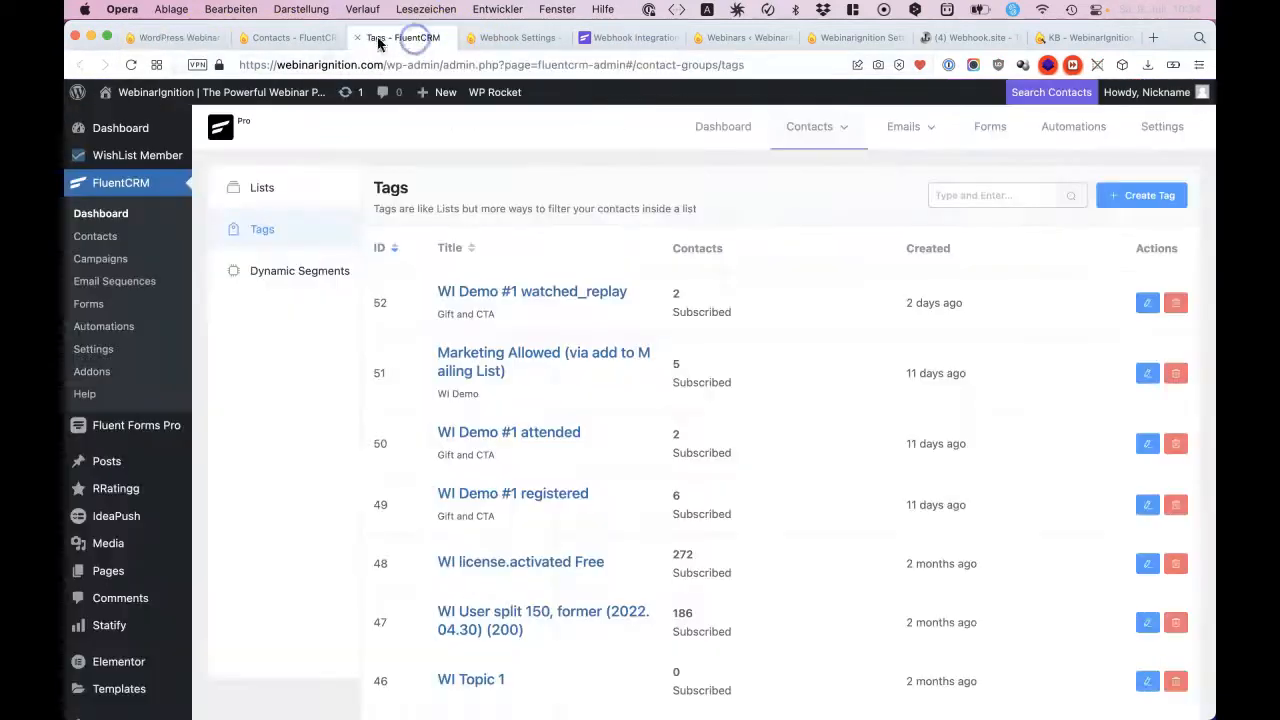
left_click(175, 40)
scroll(470, 316, "down", 10)
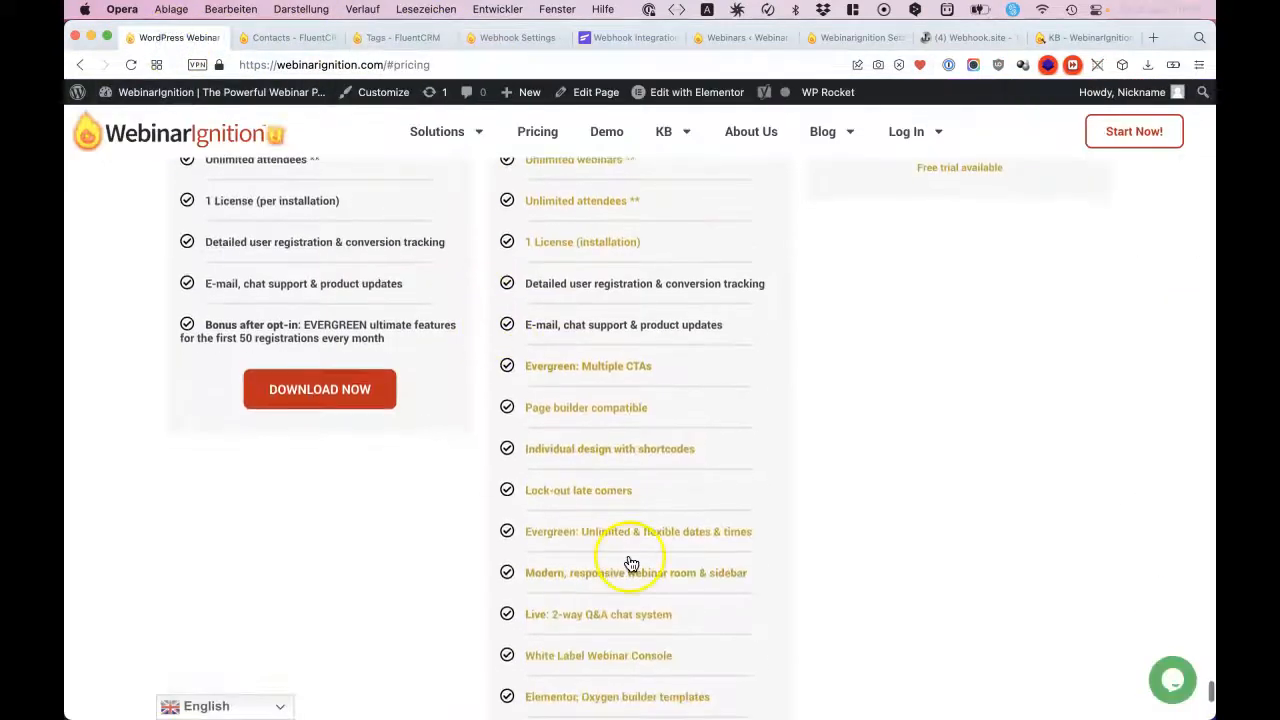
left_click(629, 478)
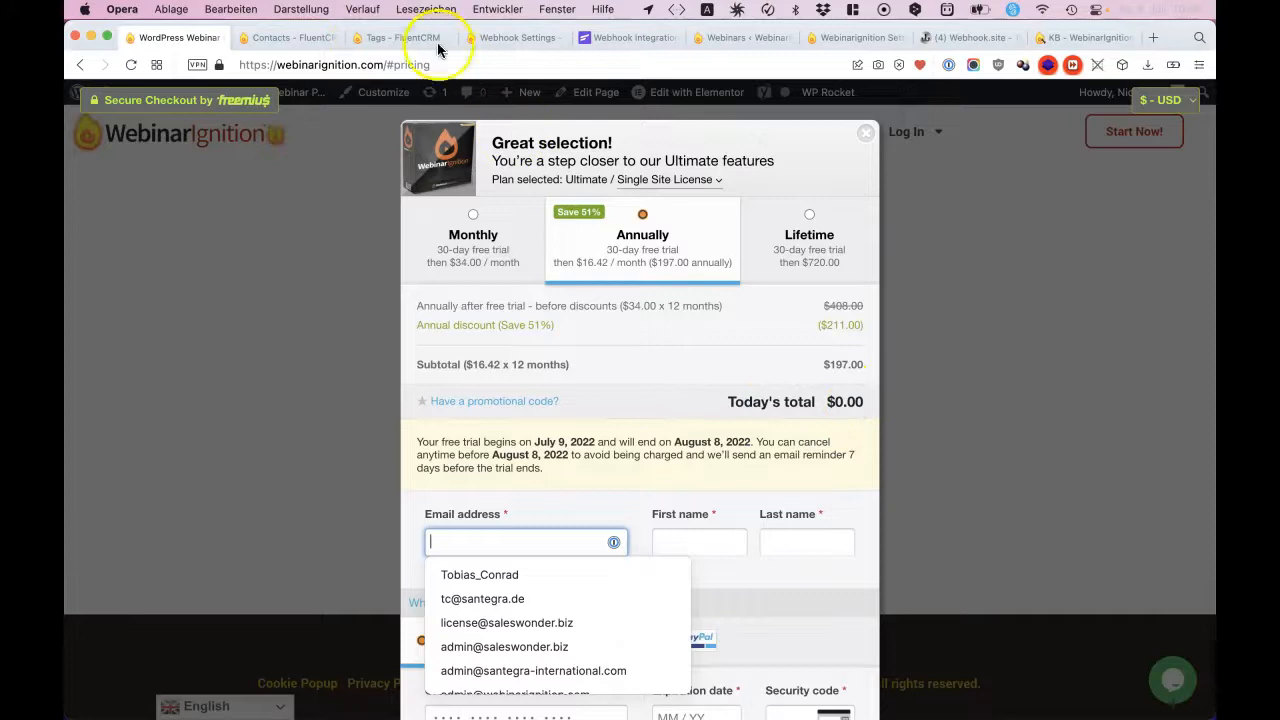
Return to the FluentCRM contacts and locate WebinarIgnition's Pricing entry in the WordPress admin
left_click(313, 38)
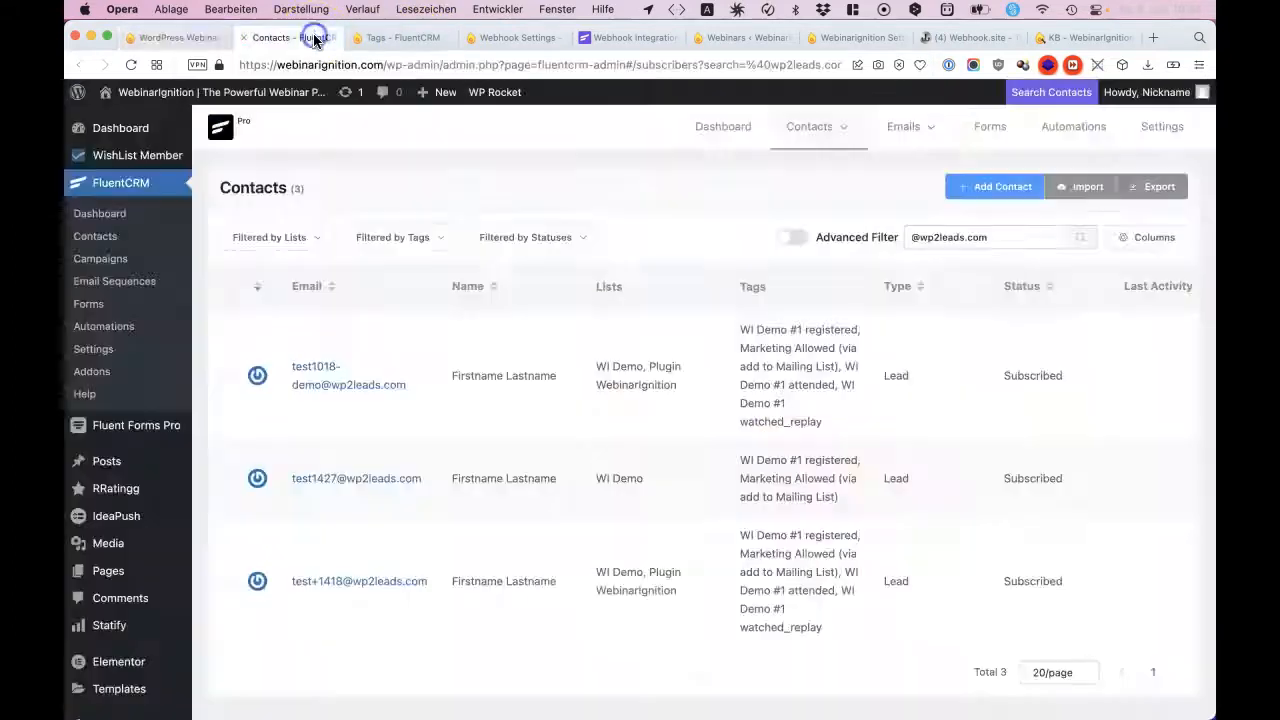
scroll(166, 550, "down", 5)
mouse_move(143, 540)
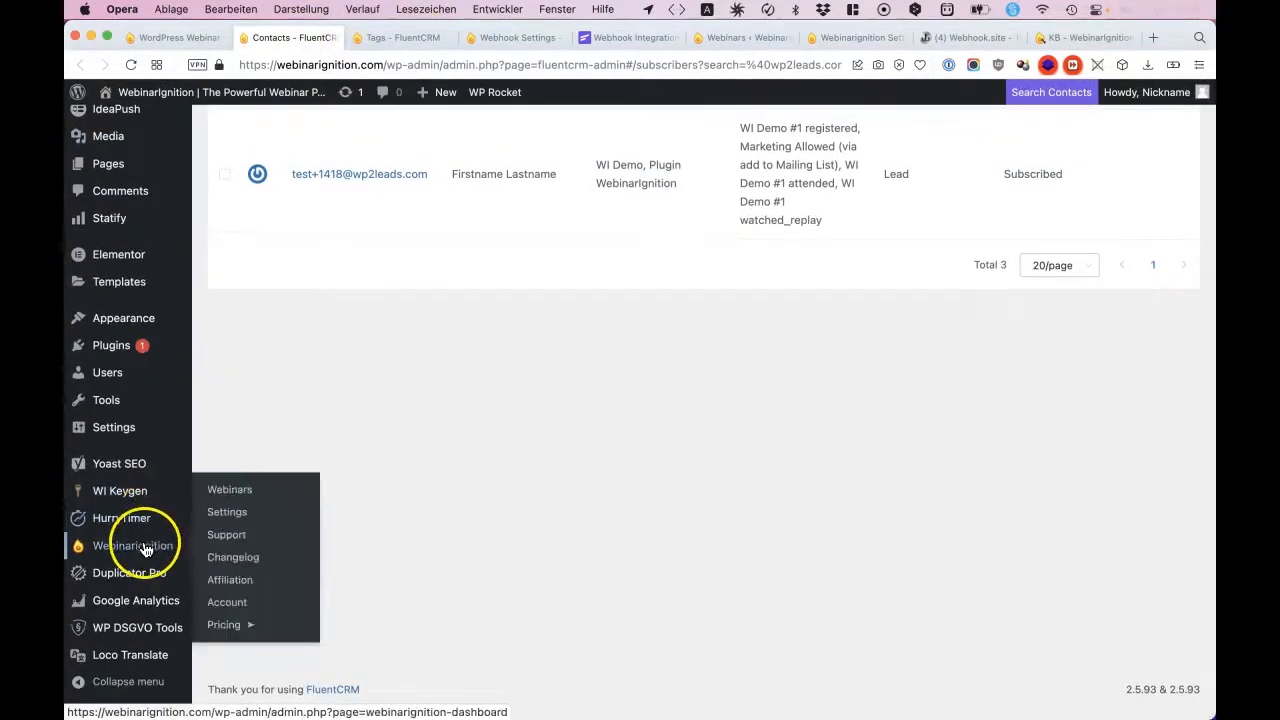
left_click(235, 627)
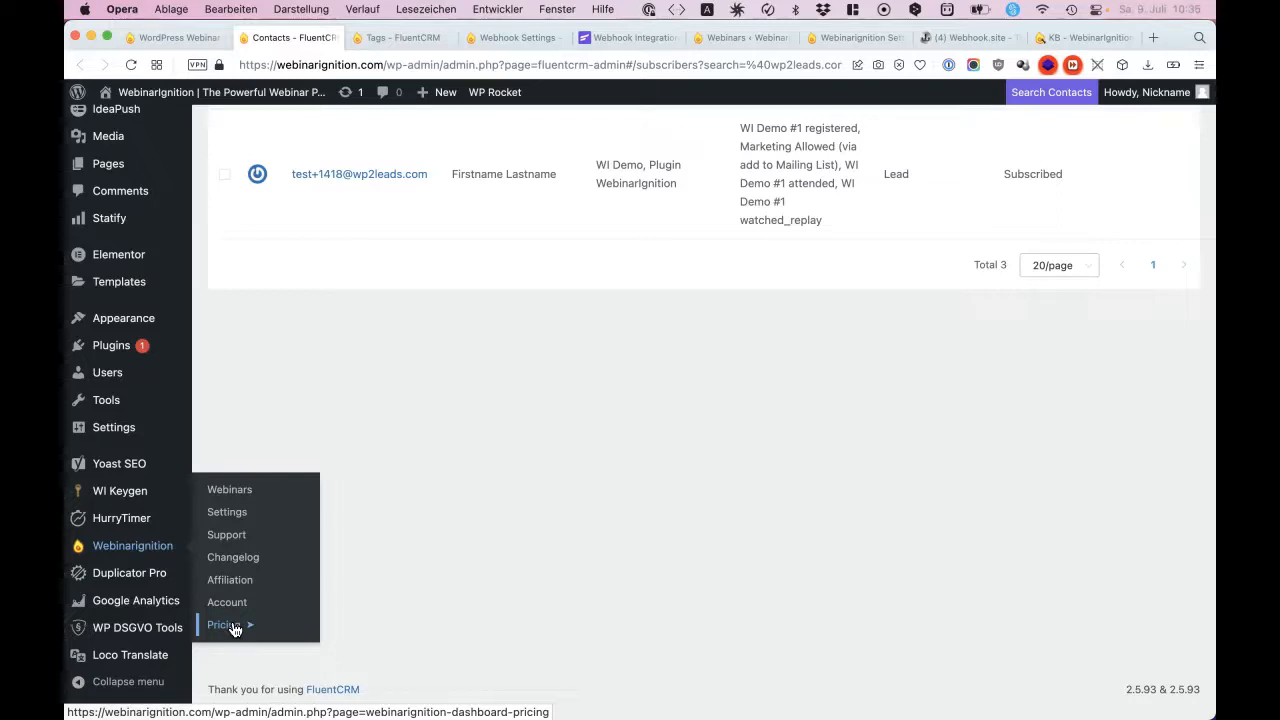
left_click(238, 615)
Review the knowledge base article on outgoing webhooks, including its data-sending options, video, requirements and setup screenshot
key("ctrl+alt+Left")
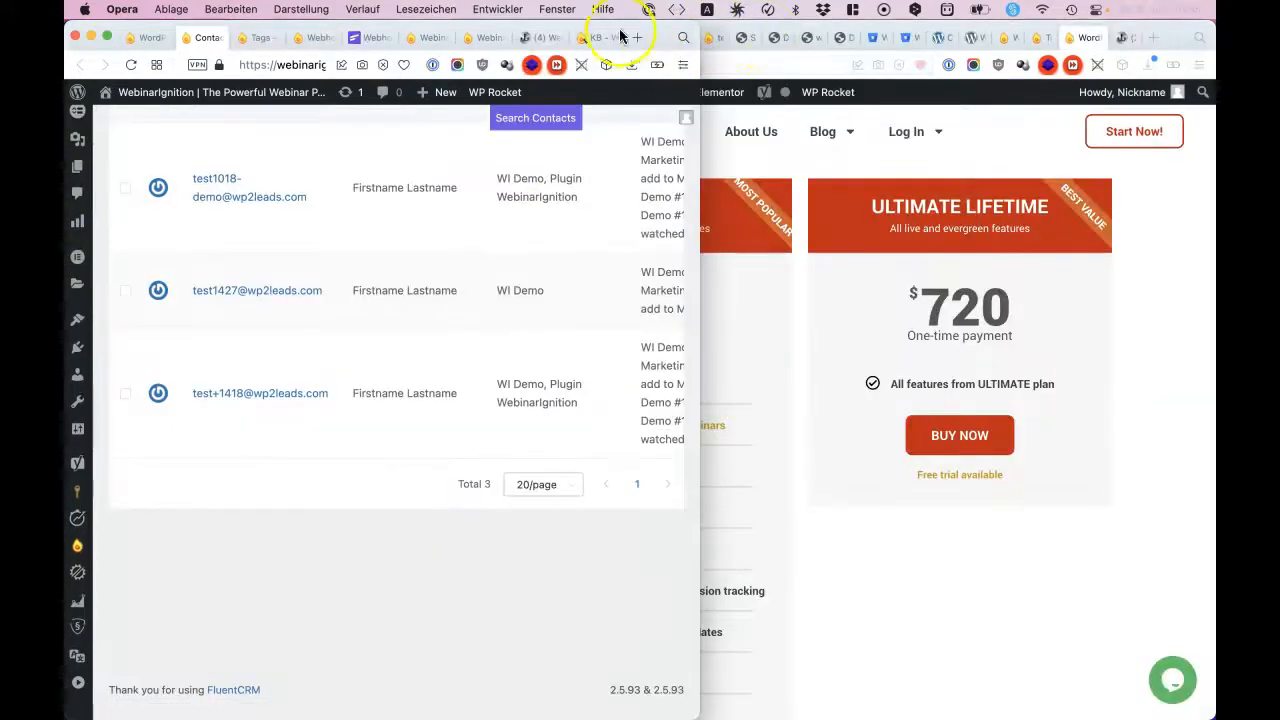
left_click(587, 31)
double_click(661, 36)
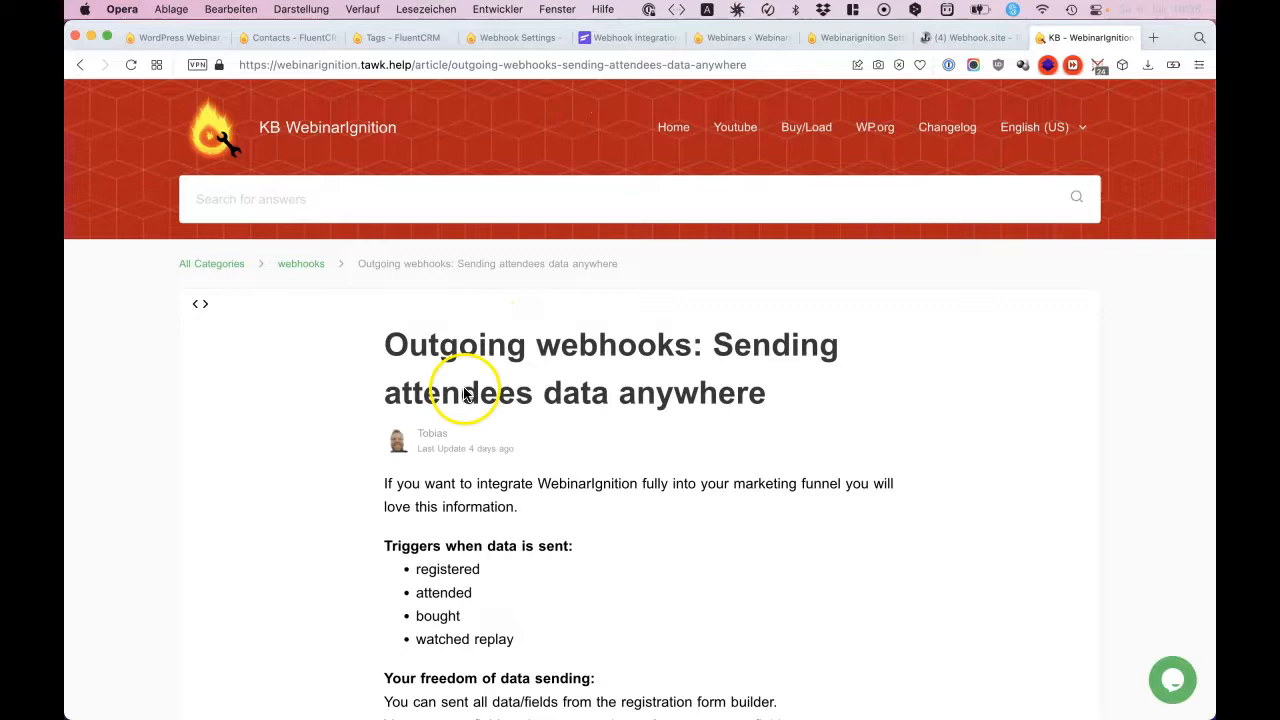
scroll(460, 388, "down", 3)
scroll(463, 393, "down", 4)
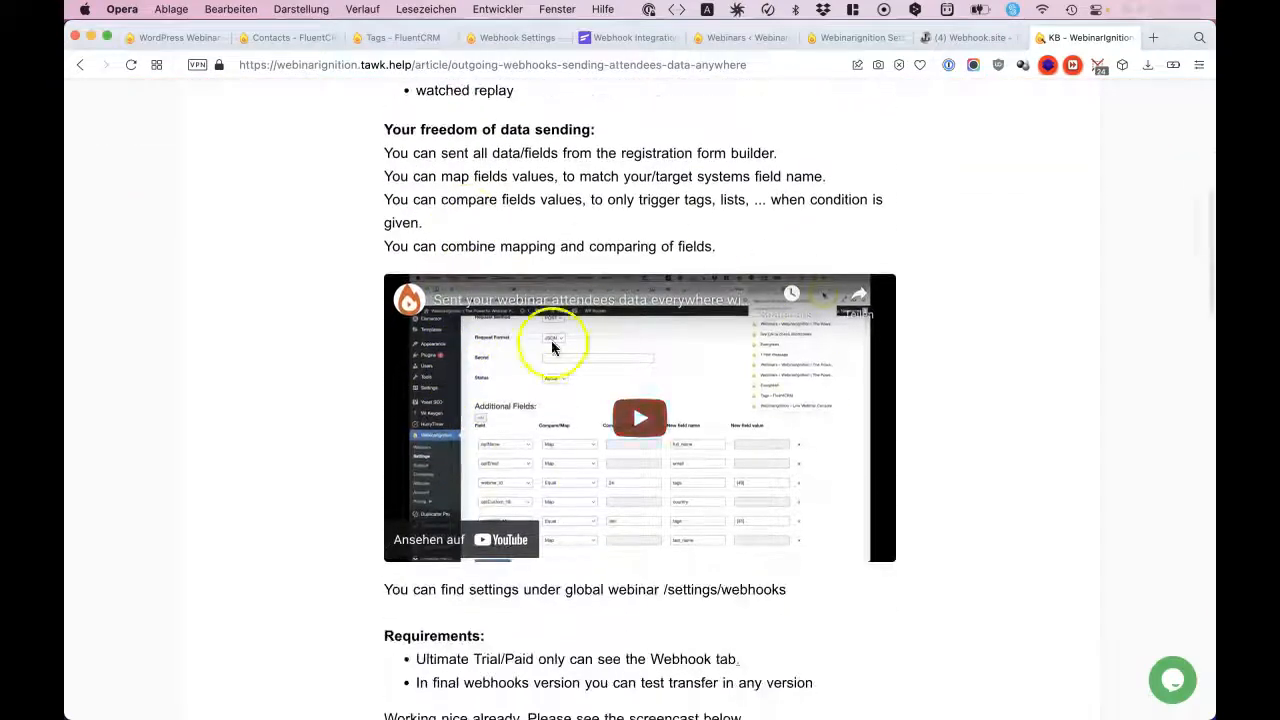
scroll(527, 540, "down", 7)
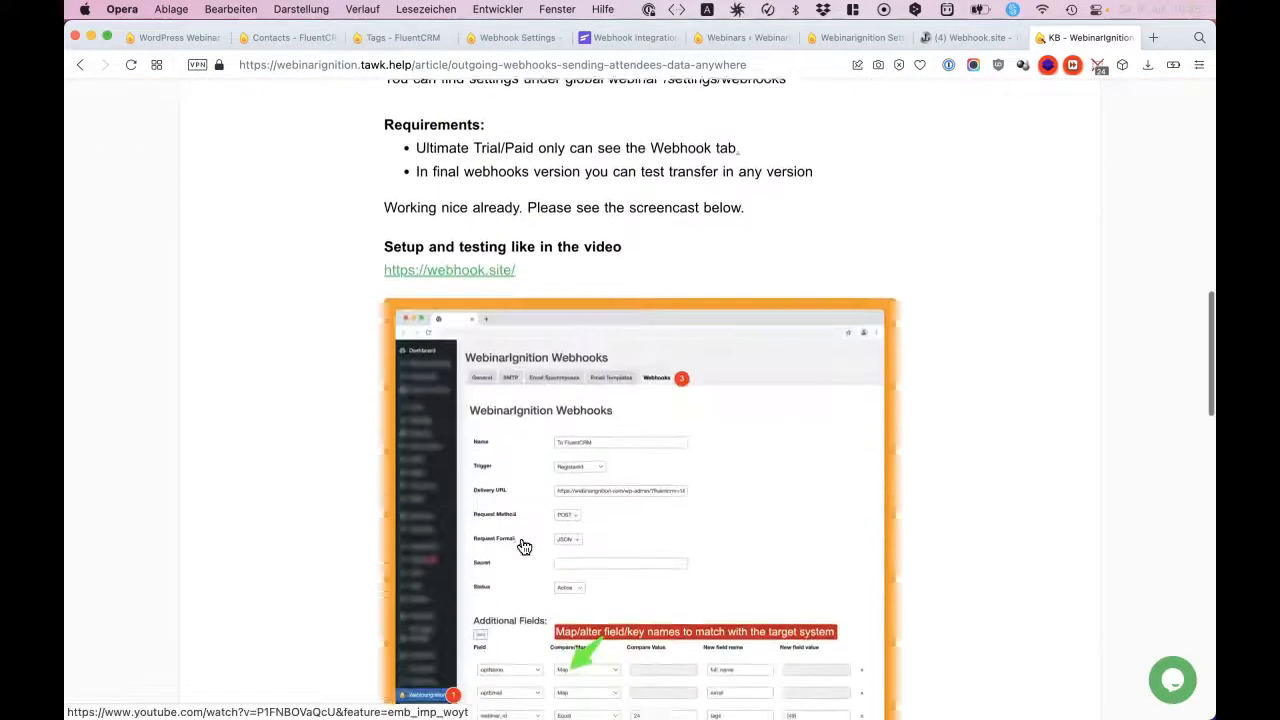
scroll(612, 518, "up", 5)
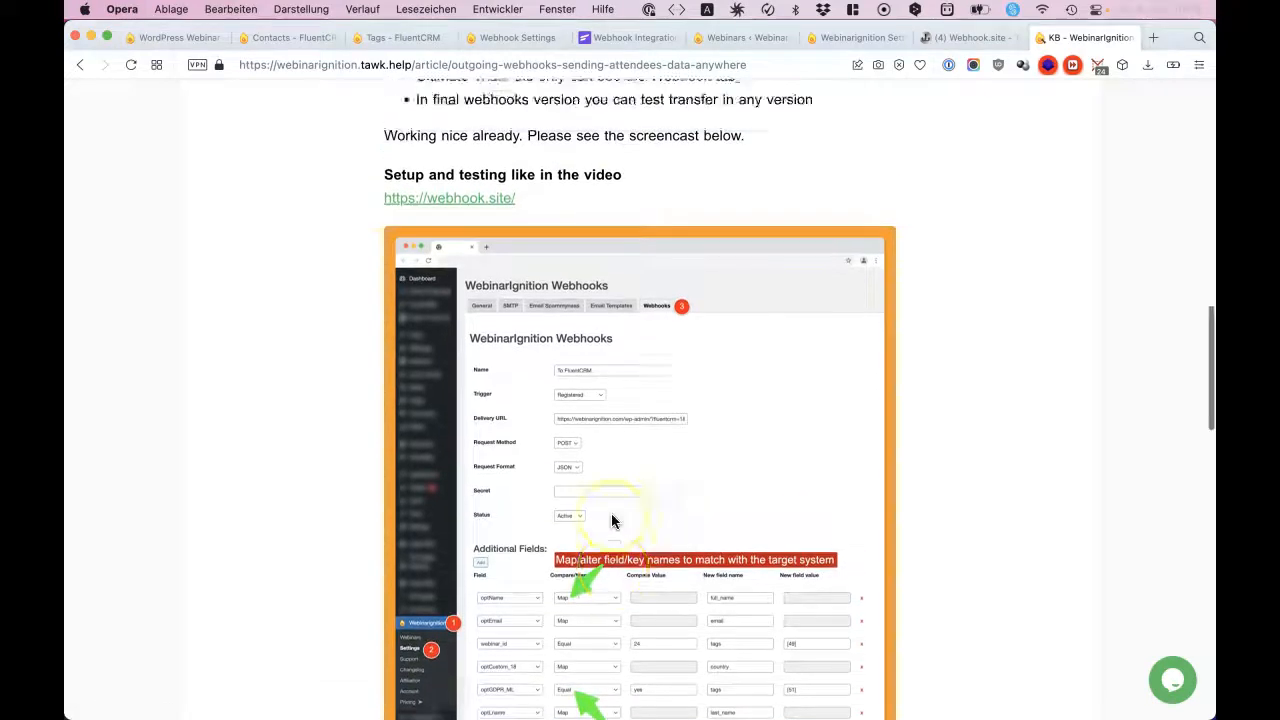
scroll(612, 520, "up", 1)
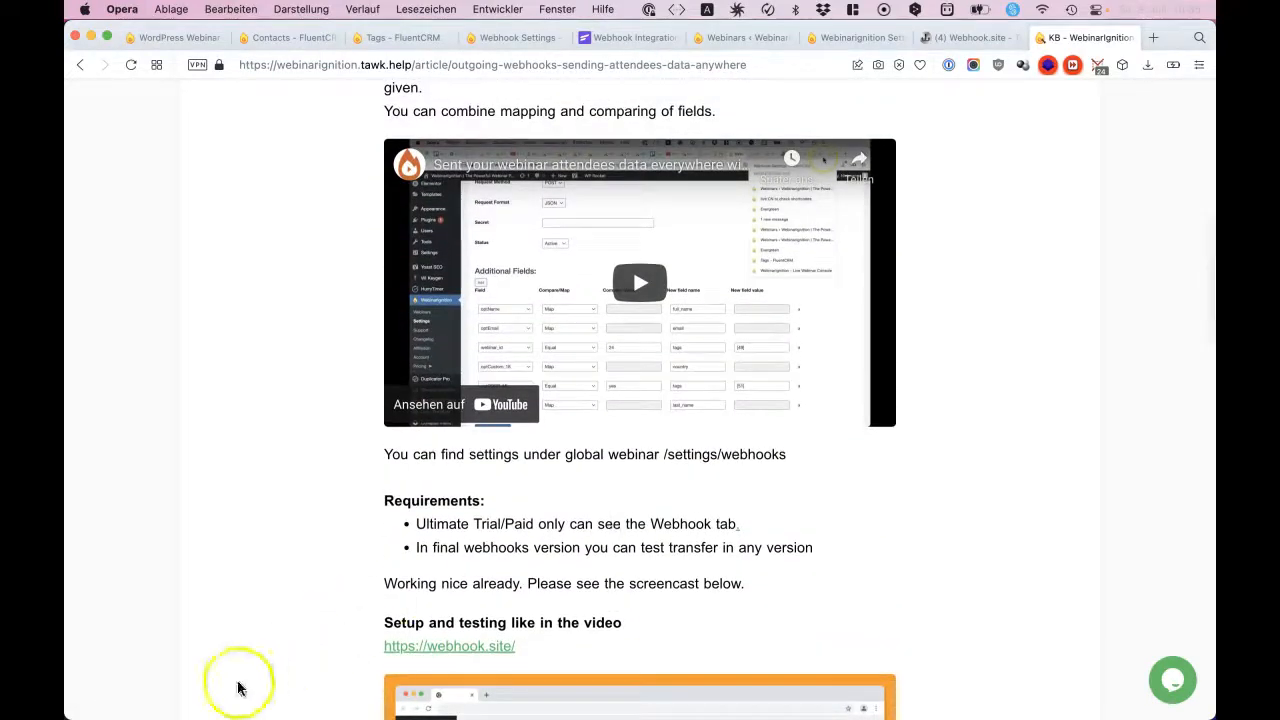